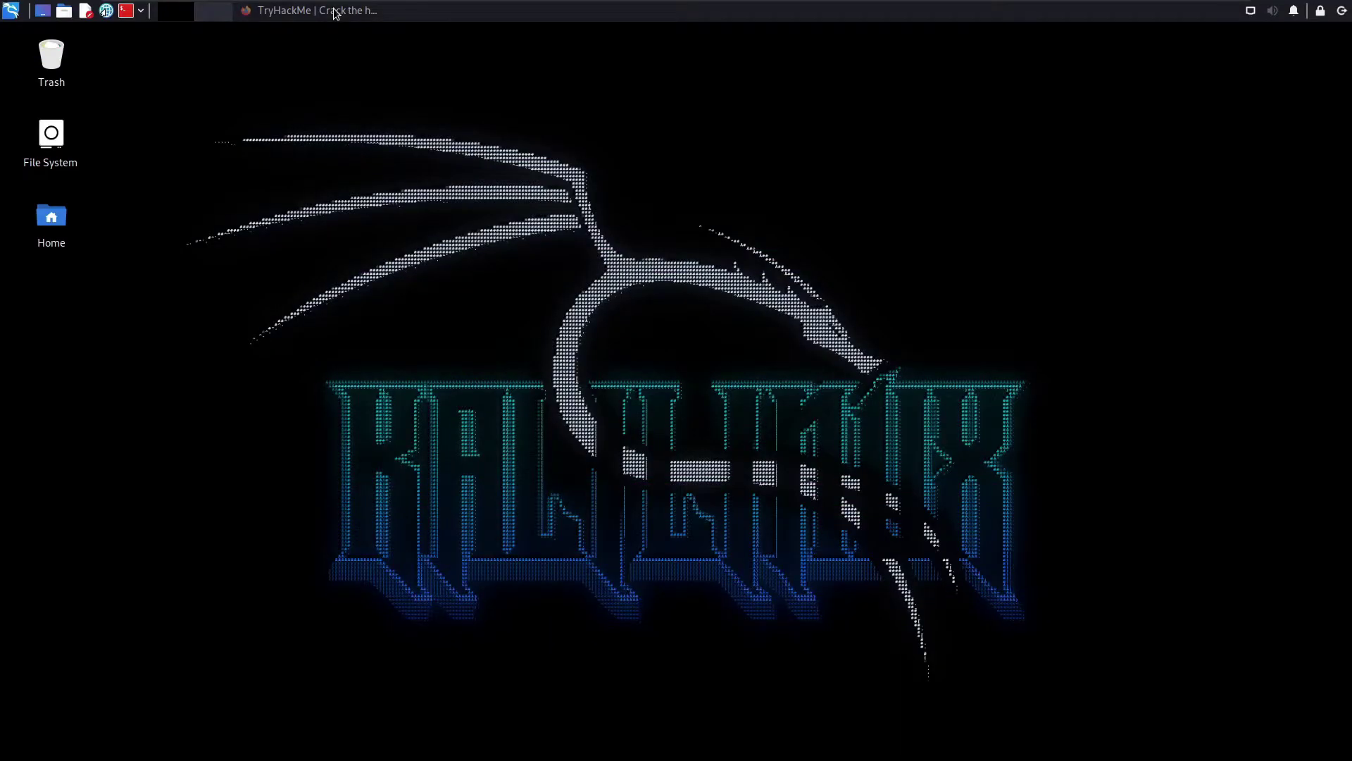
Reset the Crack the hash room's progress to 0% and select the first Level 1 hash
click(333, 11)
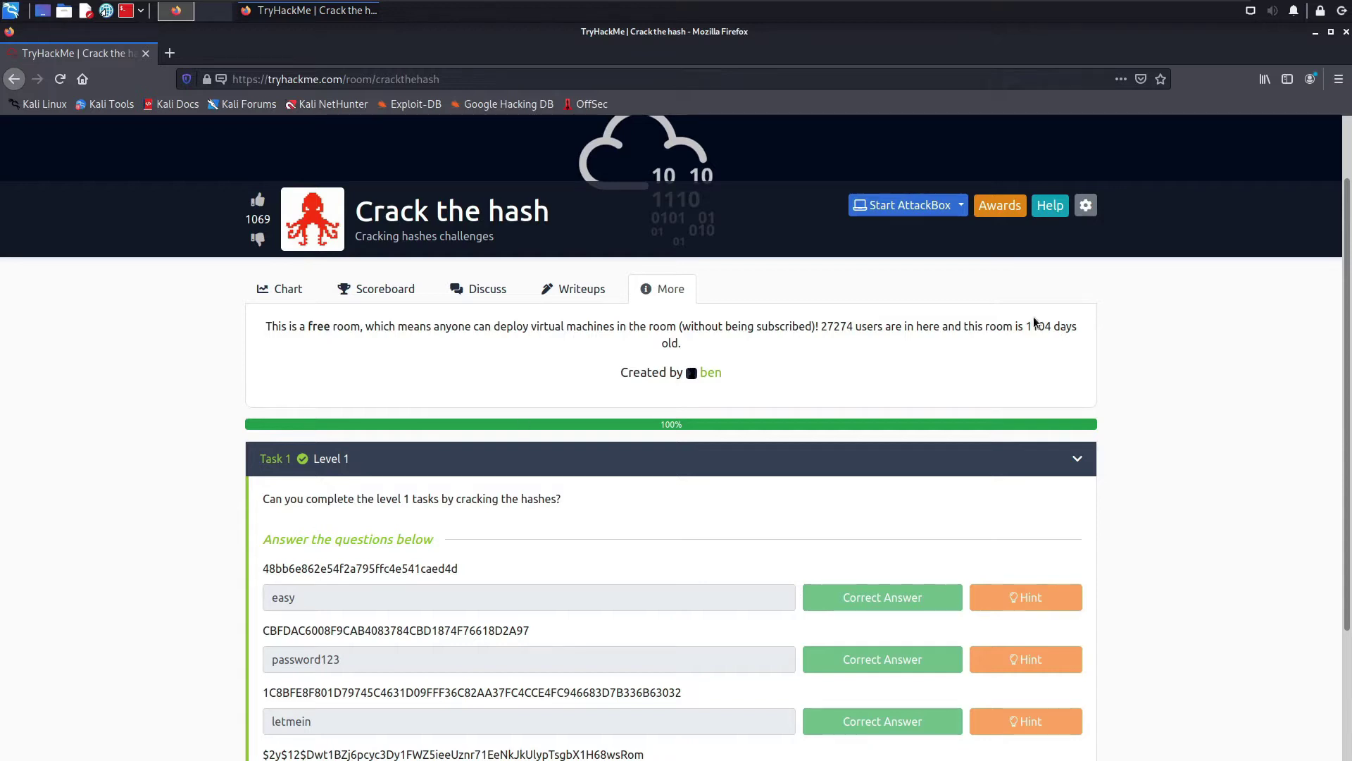
click(1086, 213)
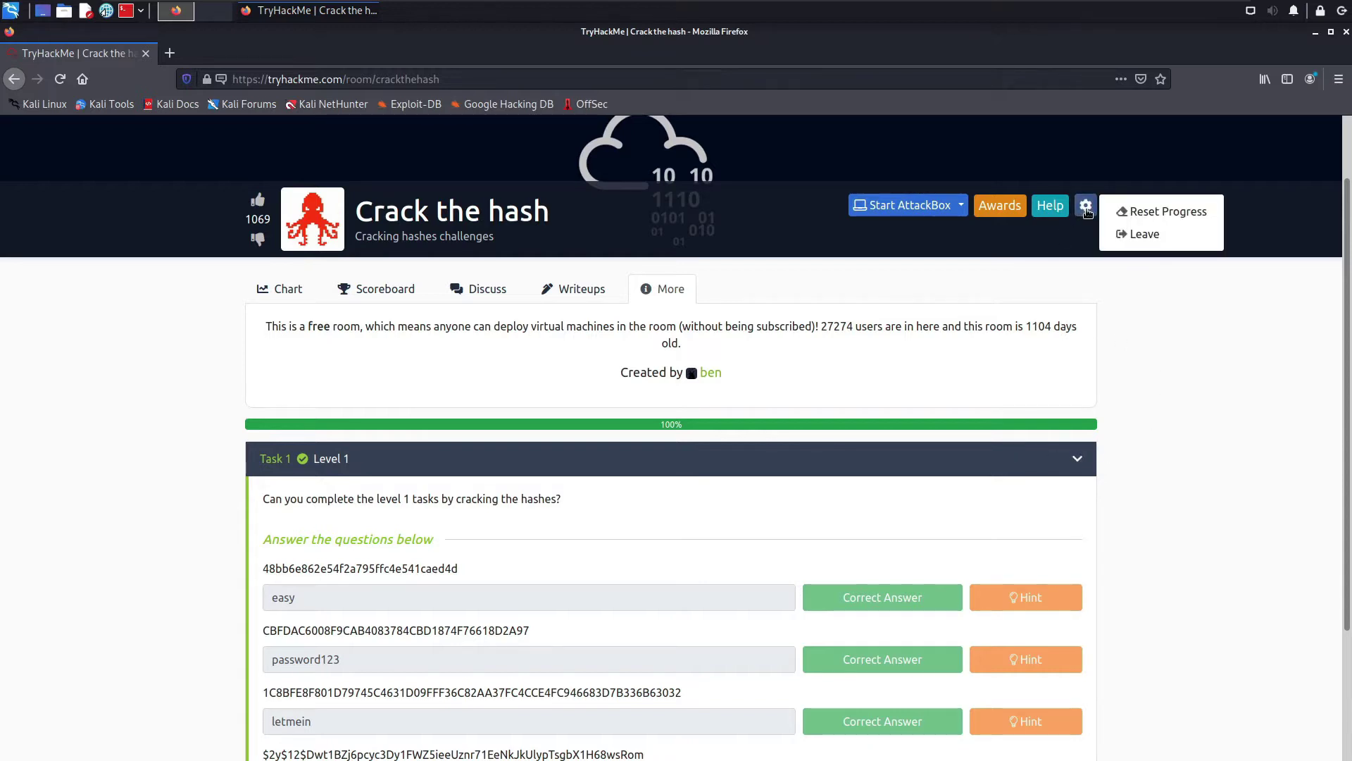
click(1150, 216)
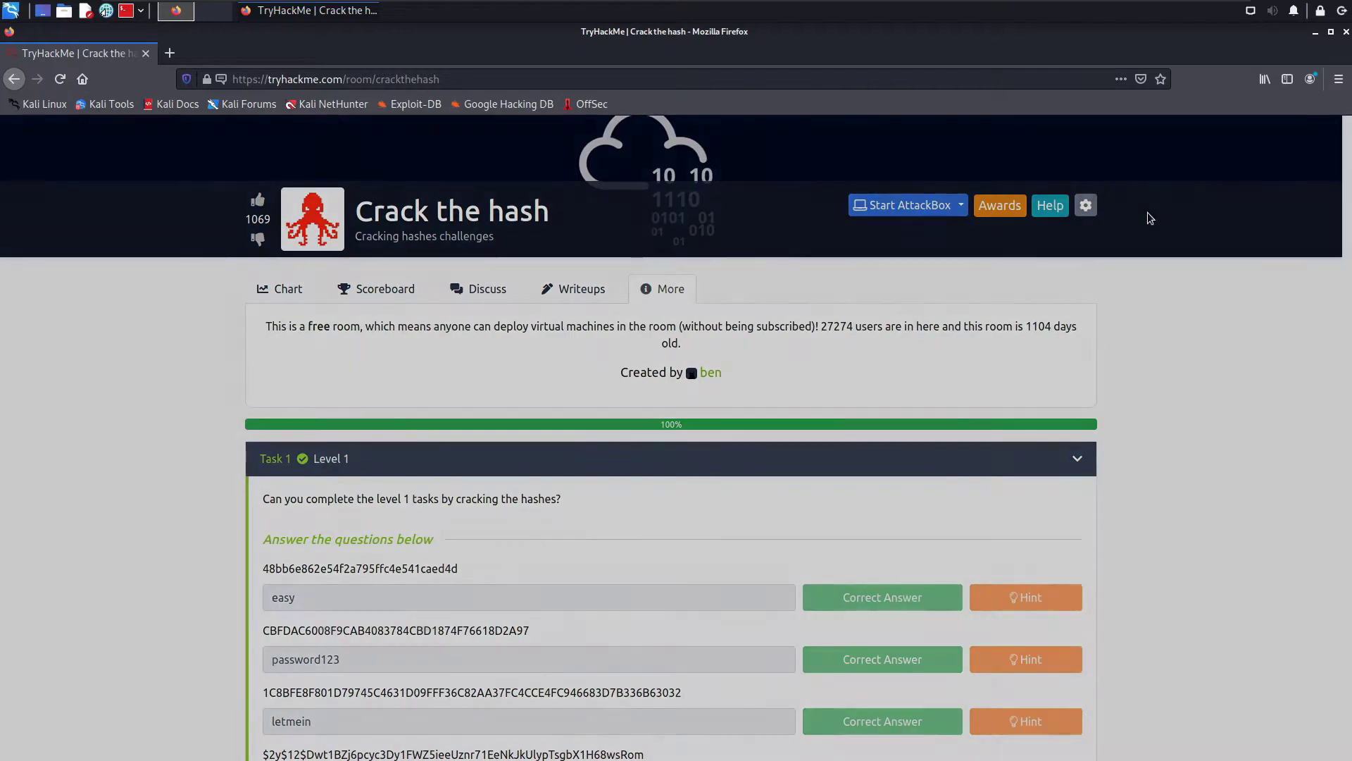
click(768, 267)
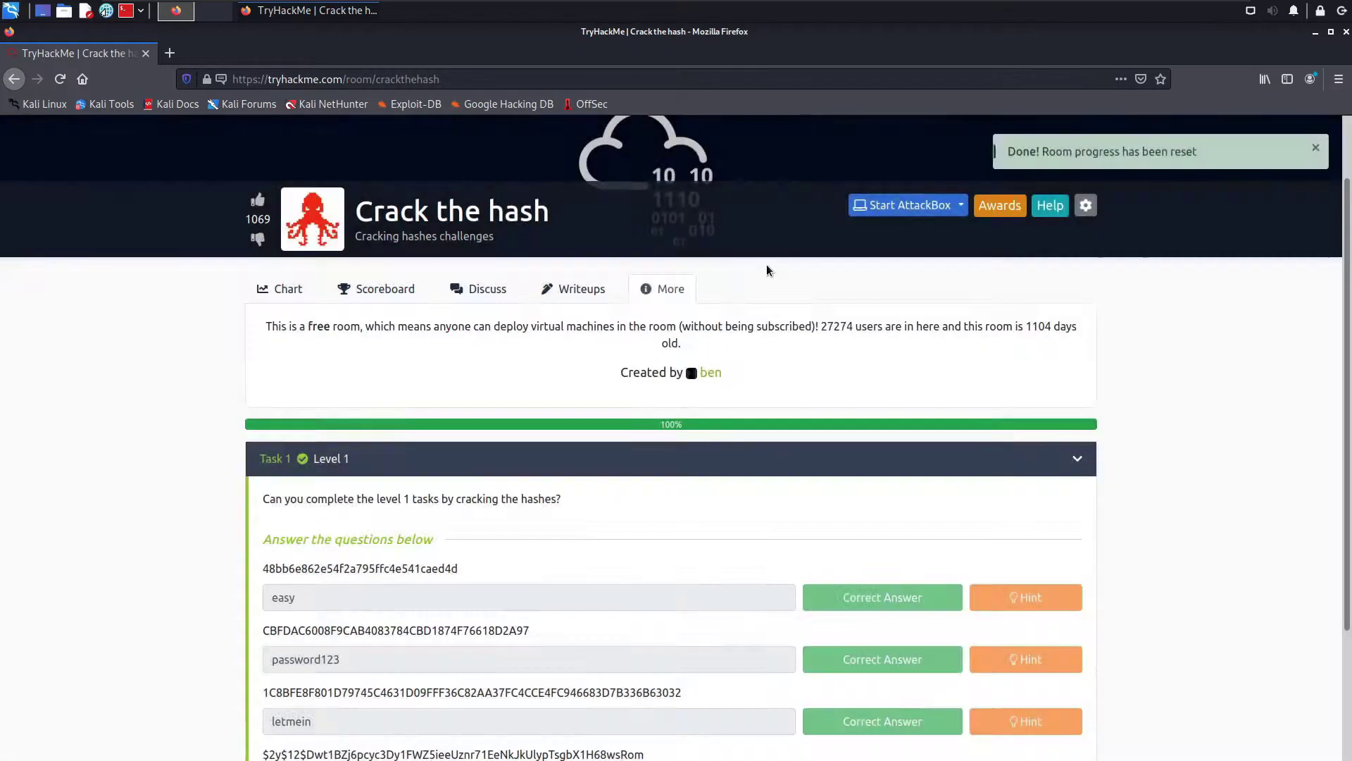
scroll(474, 465, down, 2)
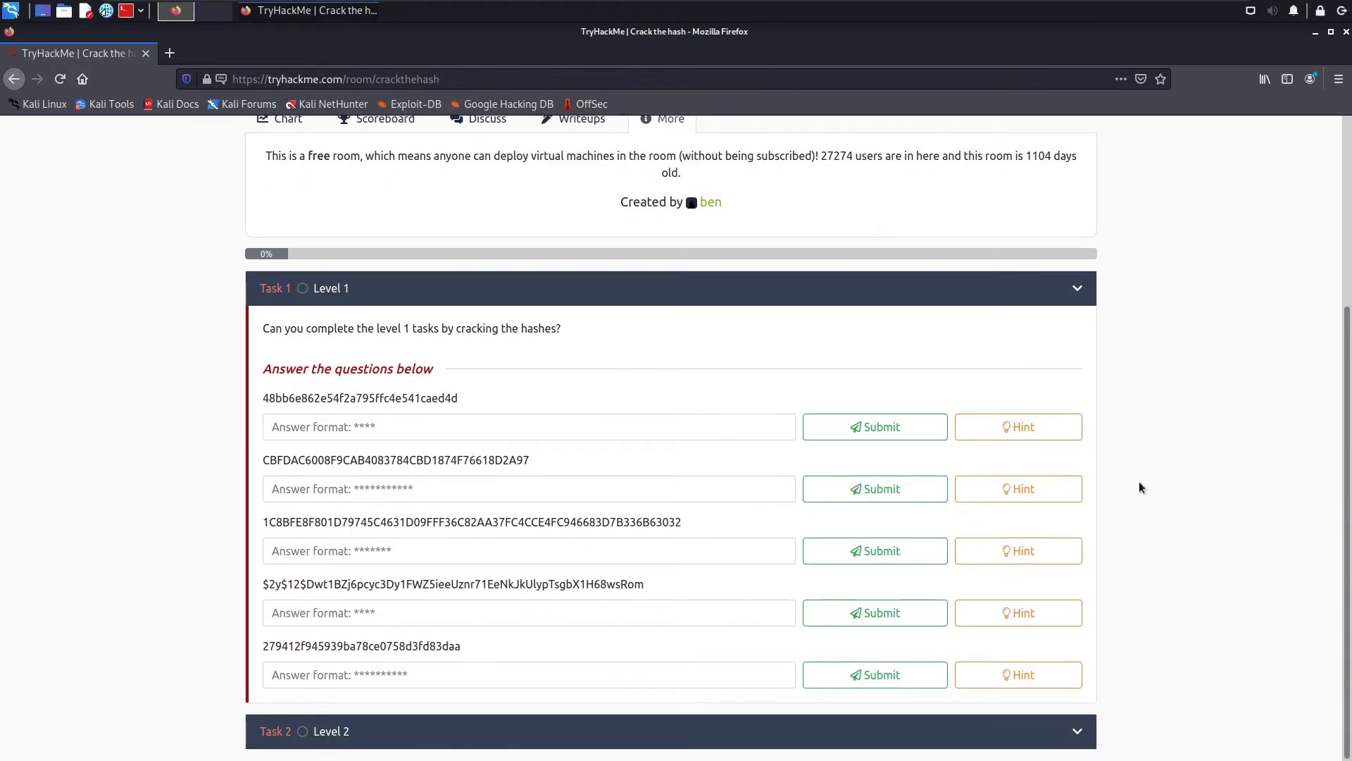
double_click(363, 398)
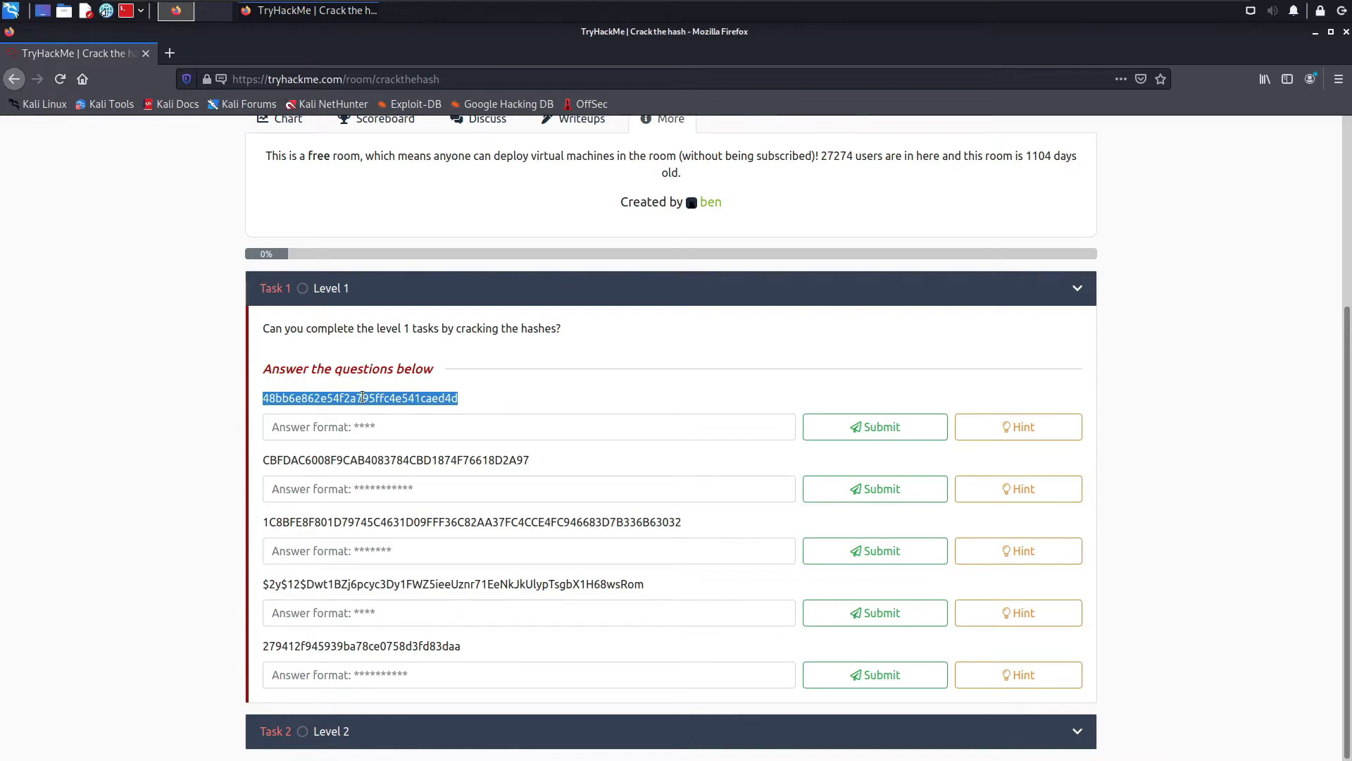
Run hashid -m on the first Level 1 hash in a new, enlarged terminal beside the room
click(363, 399)
double_click(372, 397)
key(ctrl+c)
click(128, 12)
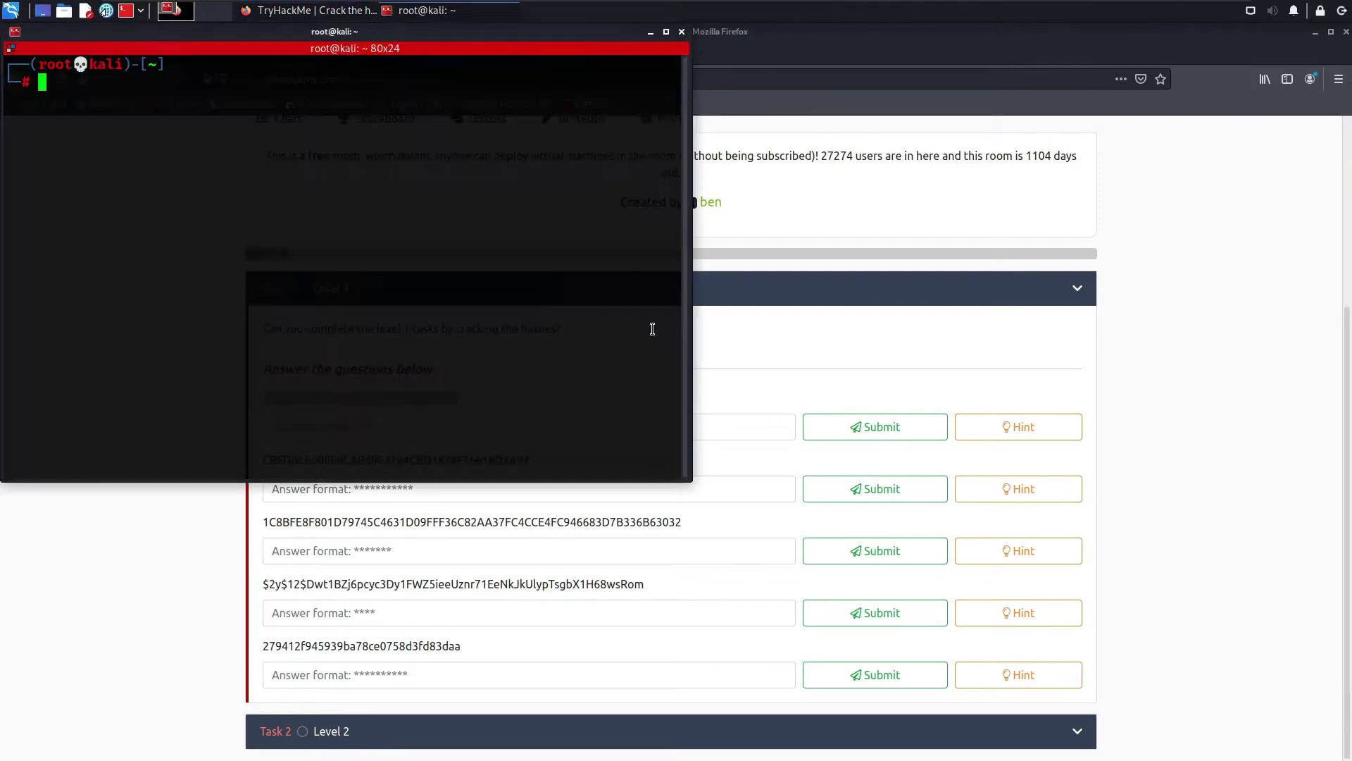
drag(539, 49, 1110, 194)
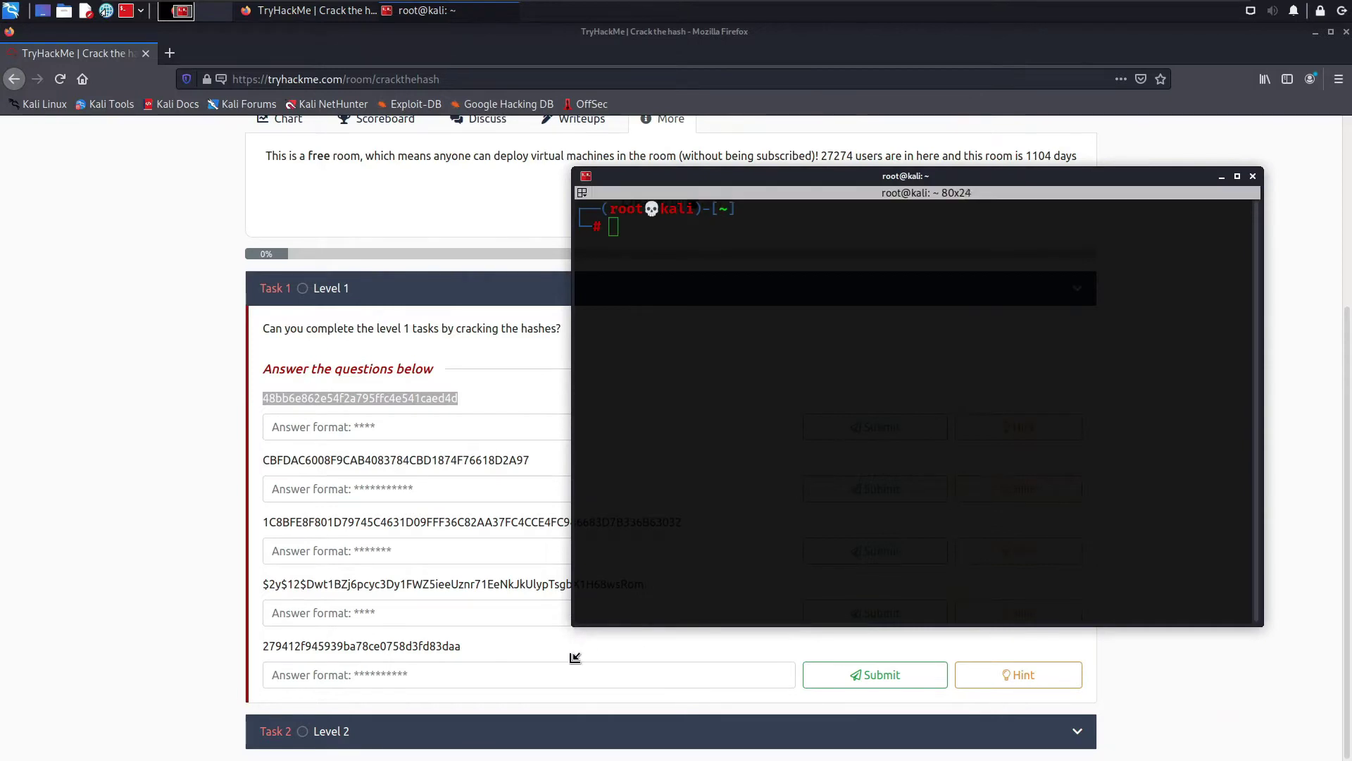
drag(573, 624, 574, 700)
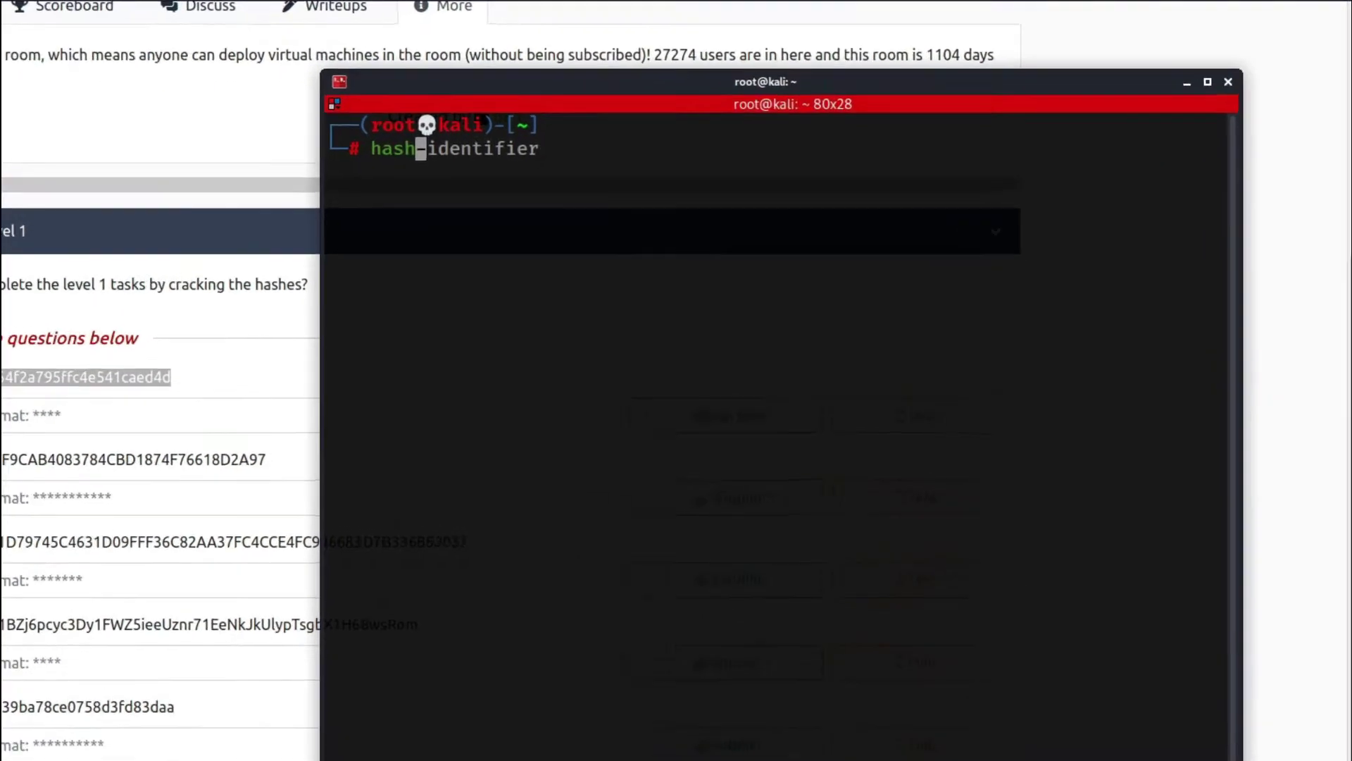
text(hashid )
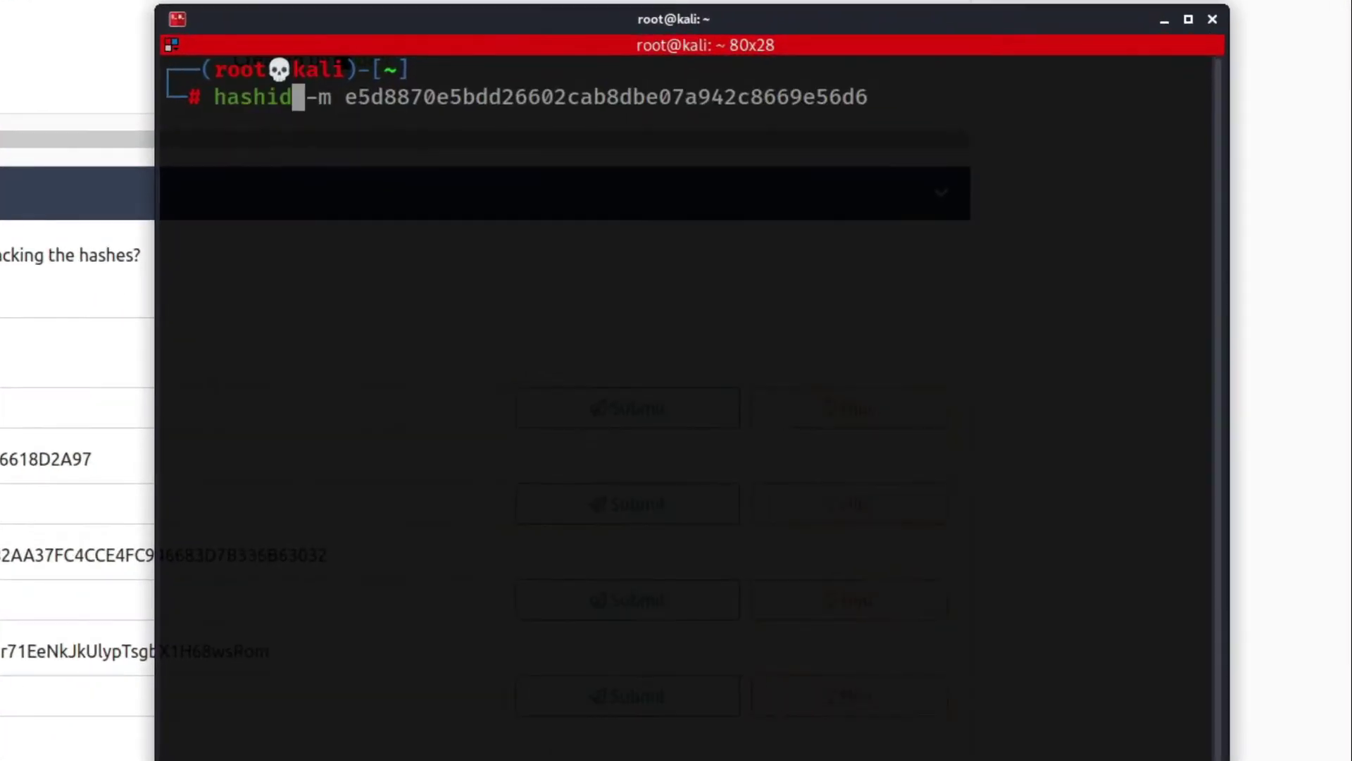
text(-m)
key(ctrl+shift+v)
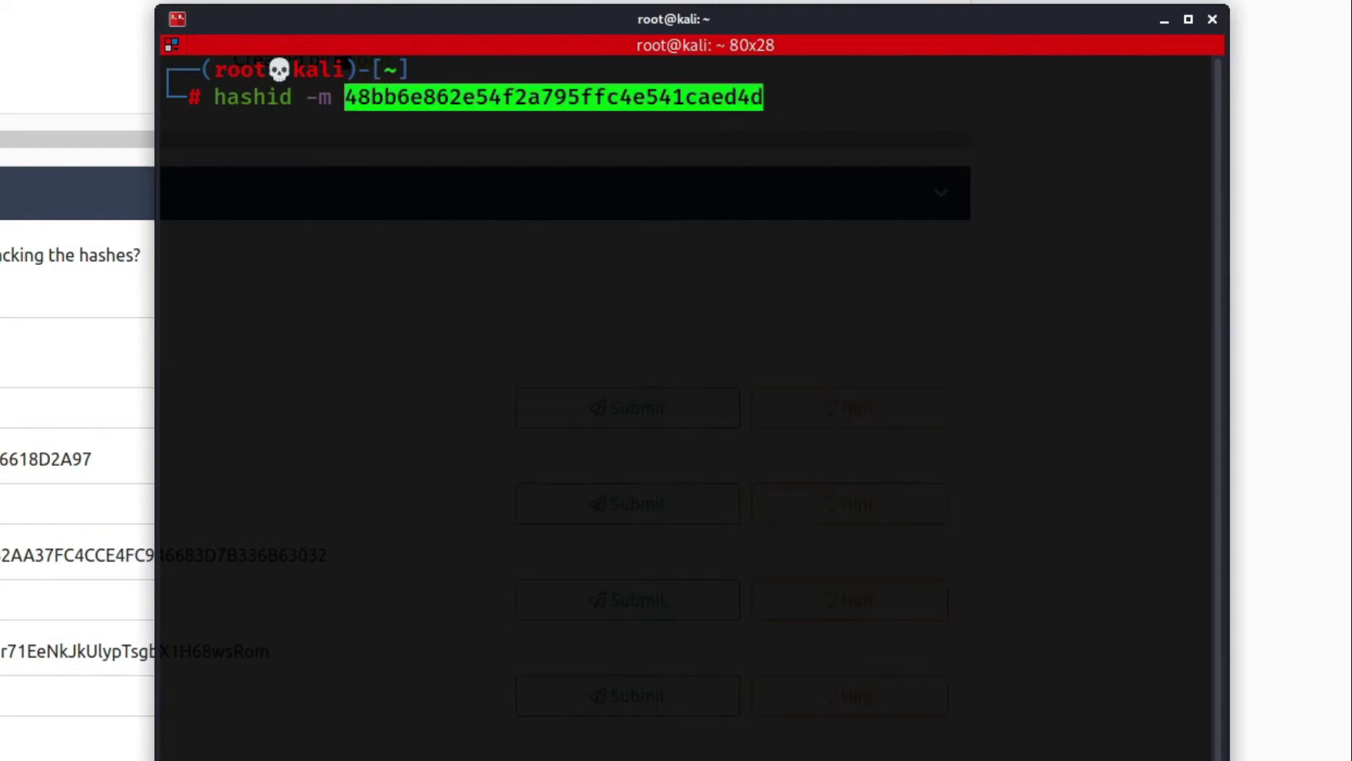
key(Return)
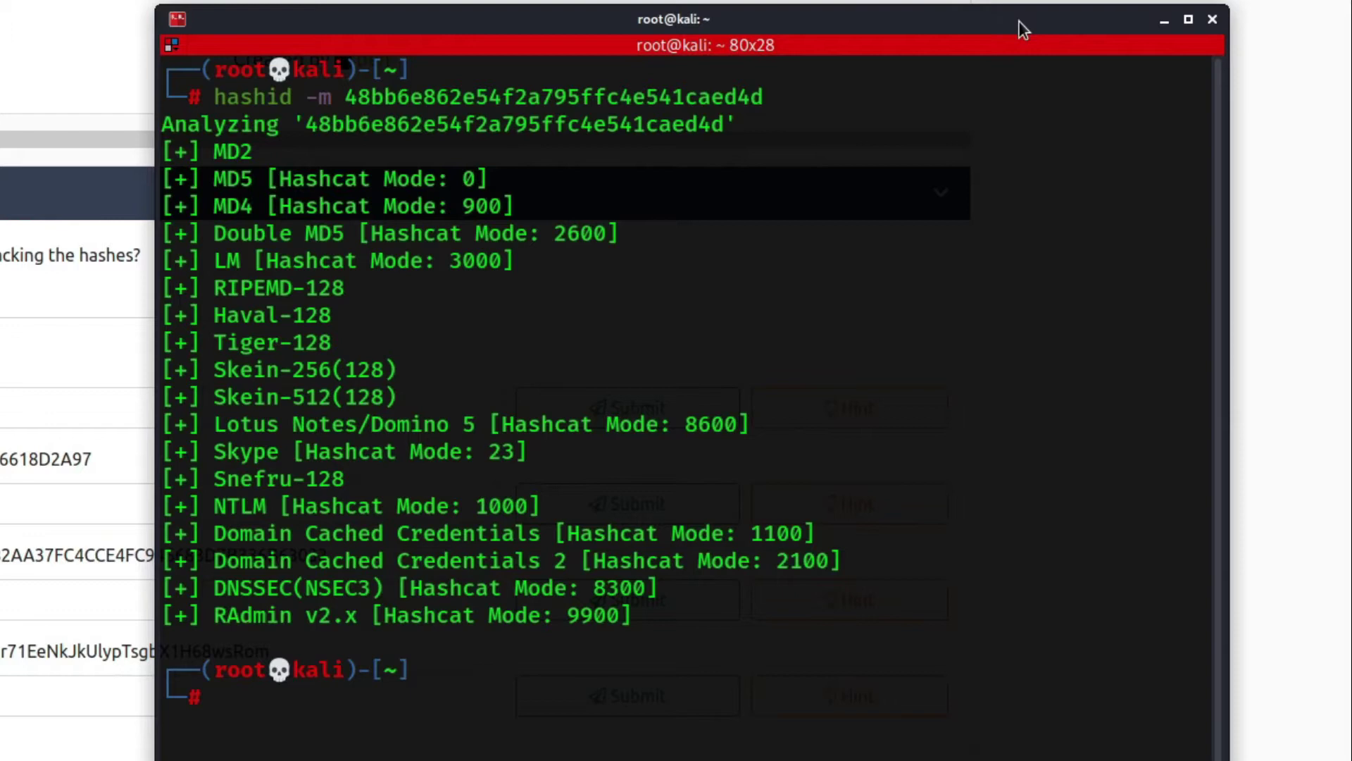
text(clear)
Clear the terminal and compose hashcat -m 0 on the first hash with /usr/share/wordlists/rockyou.txt
key(Return)
text(ha)
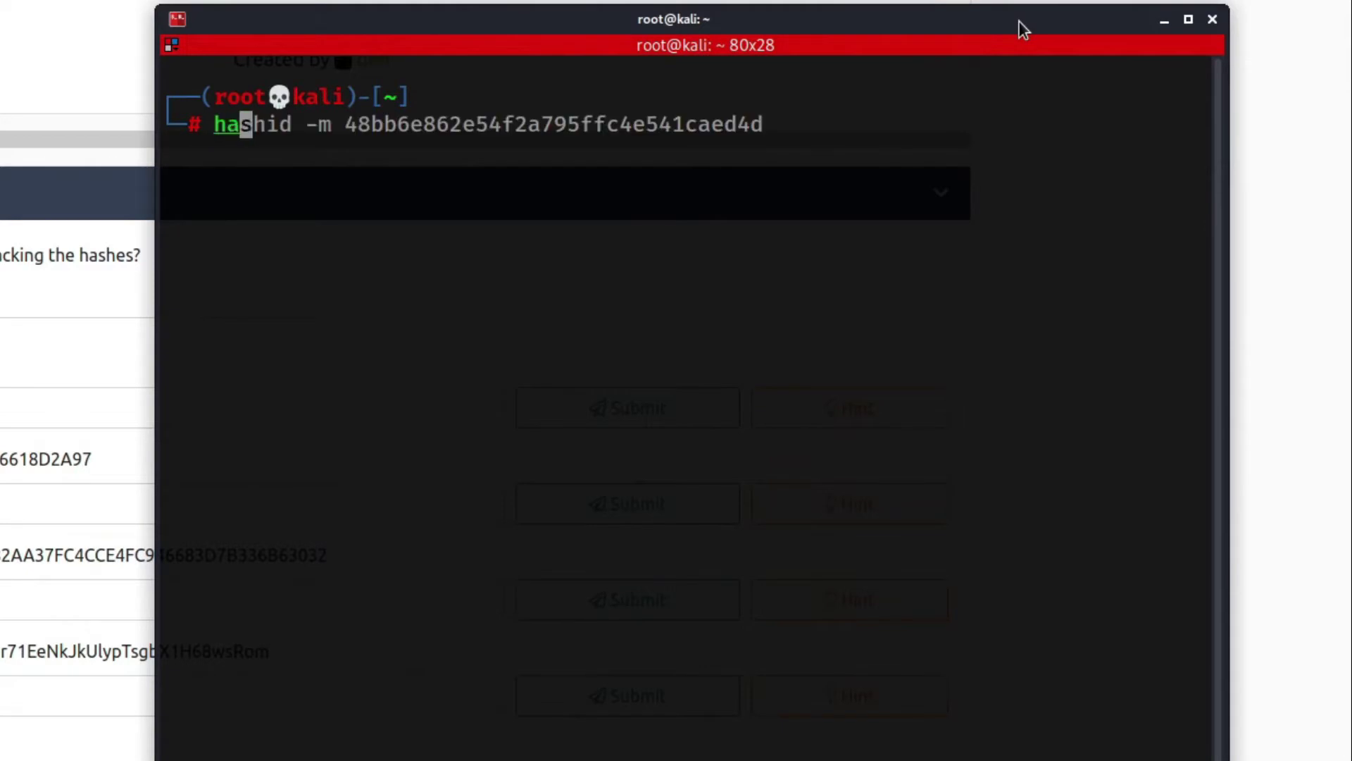
text(shcat -m)
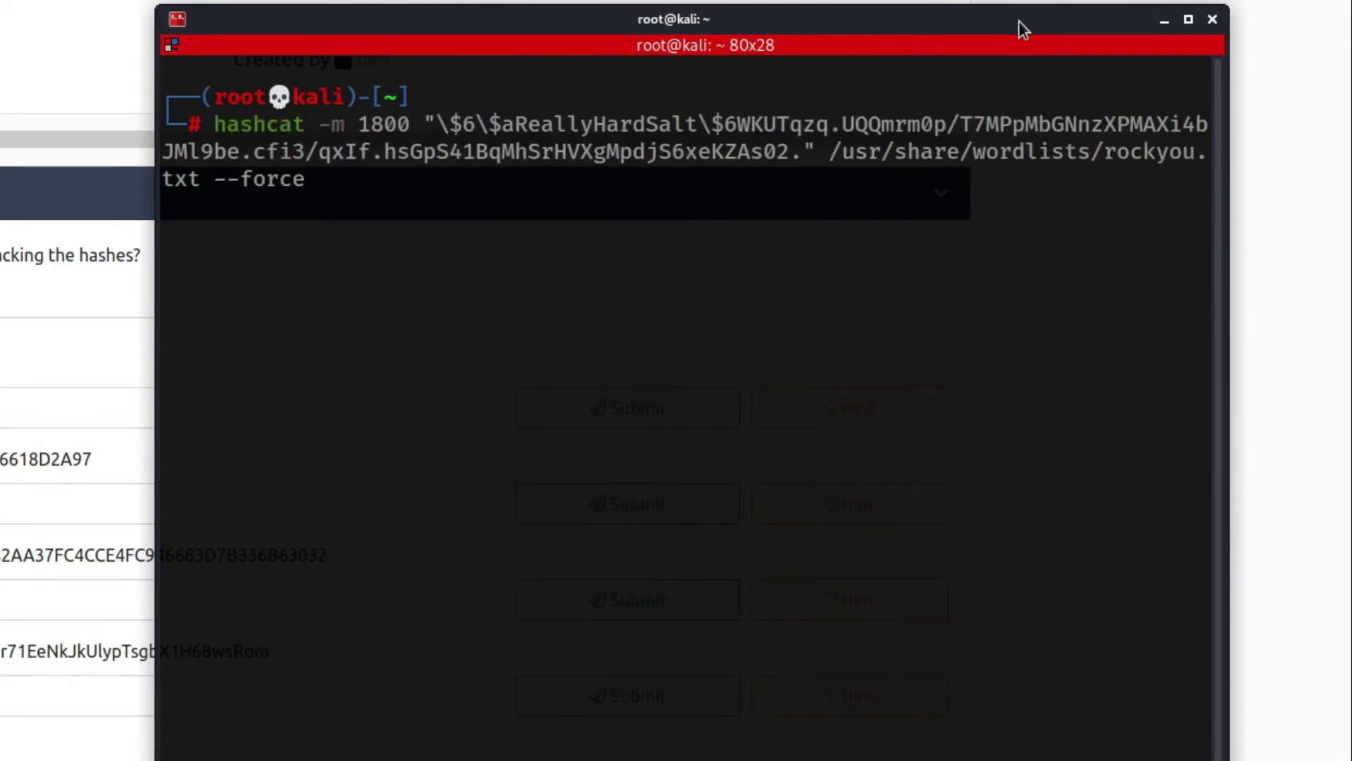
text( 0 )
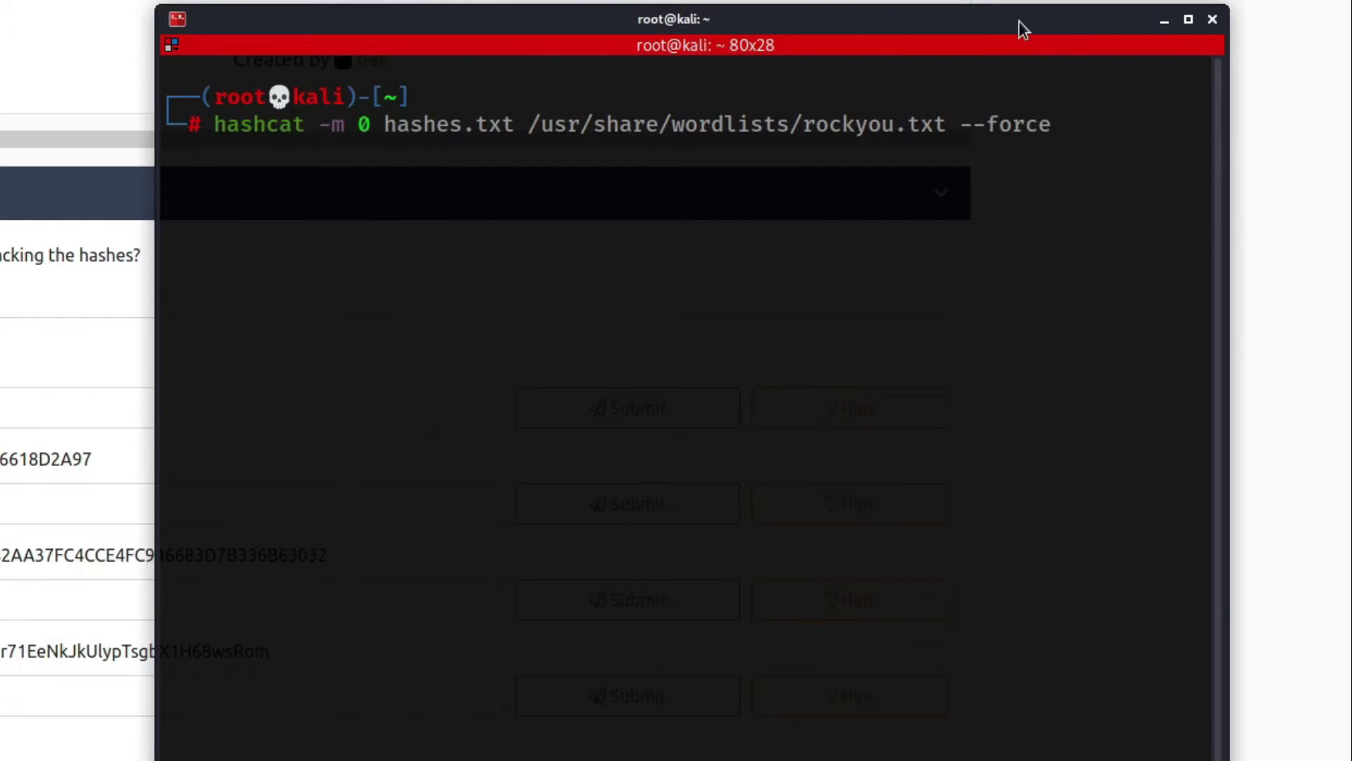
text(")
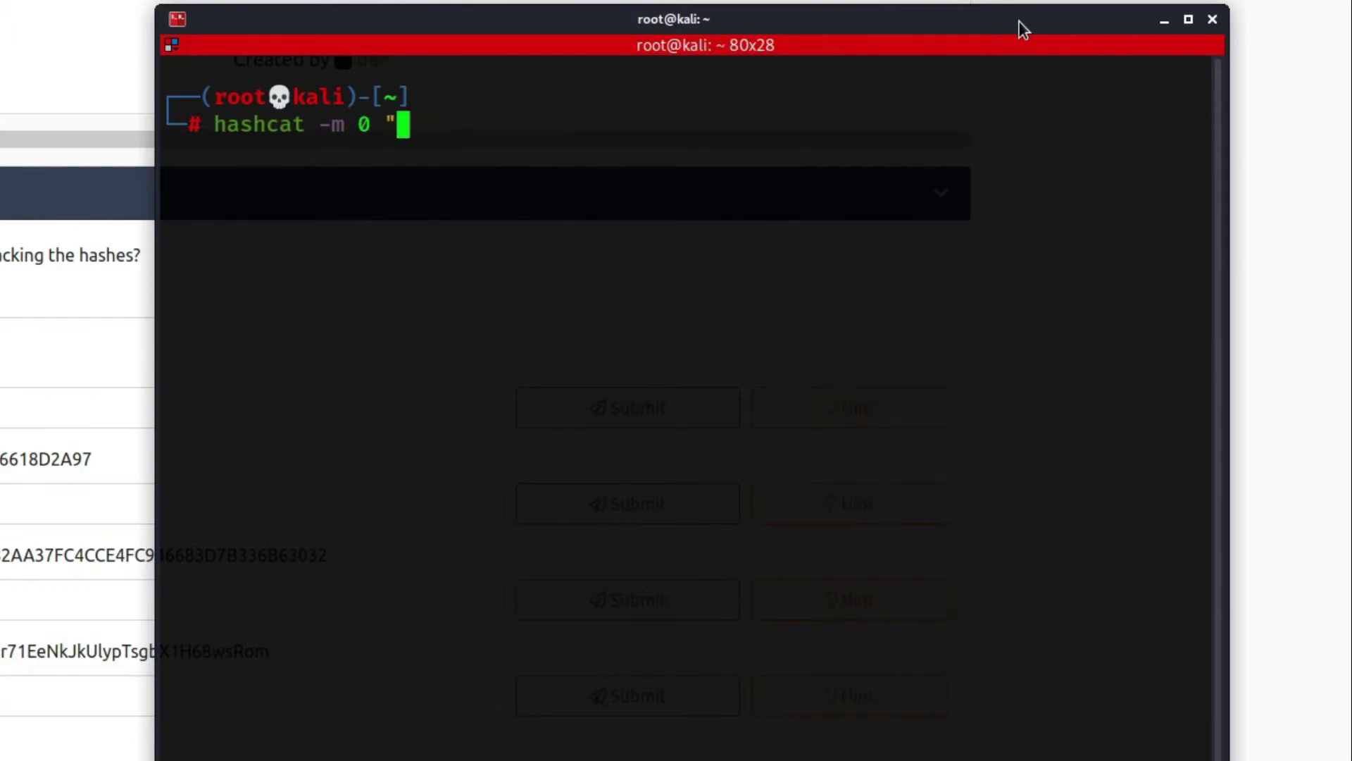
key(ctrl+shift+v)
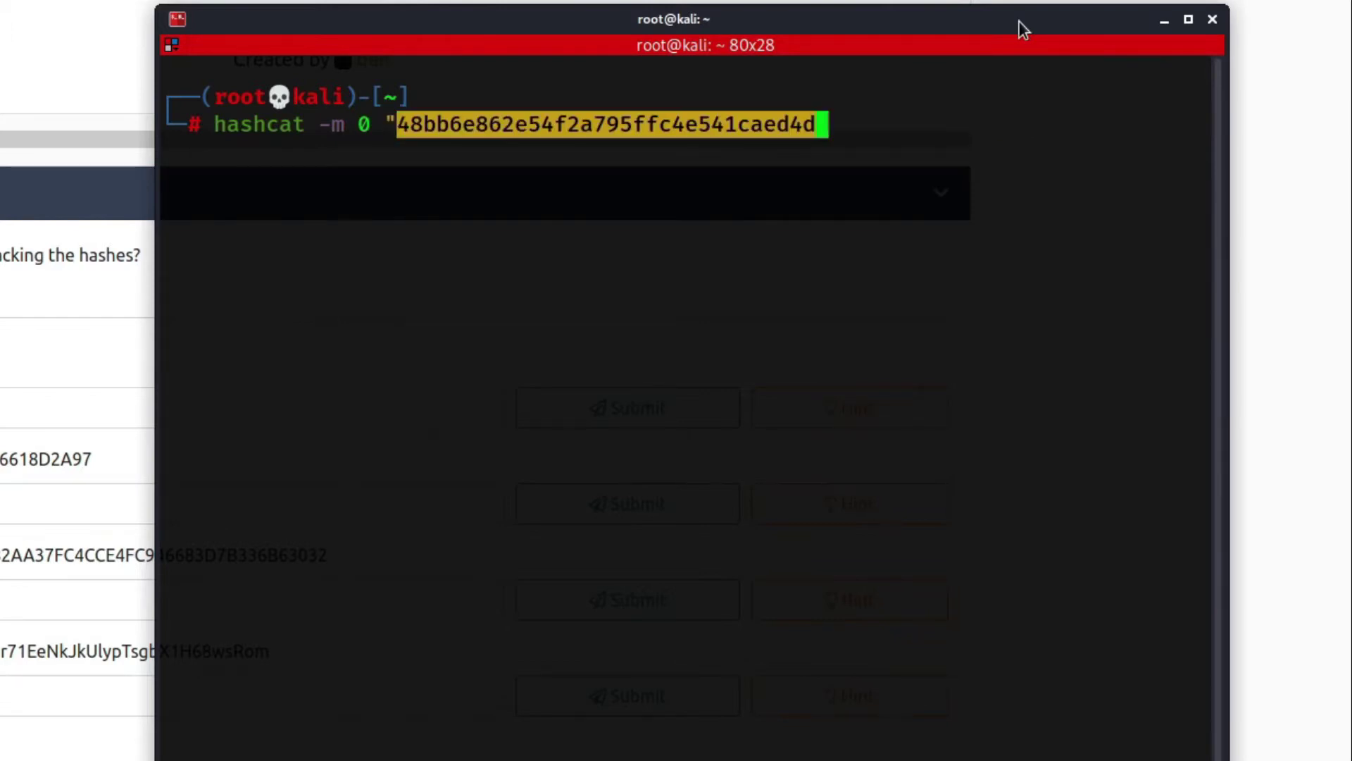
text(")
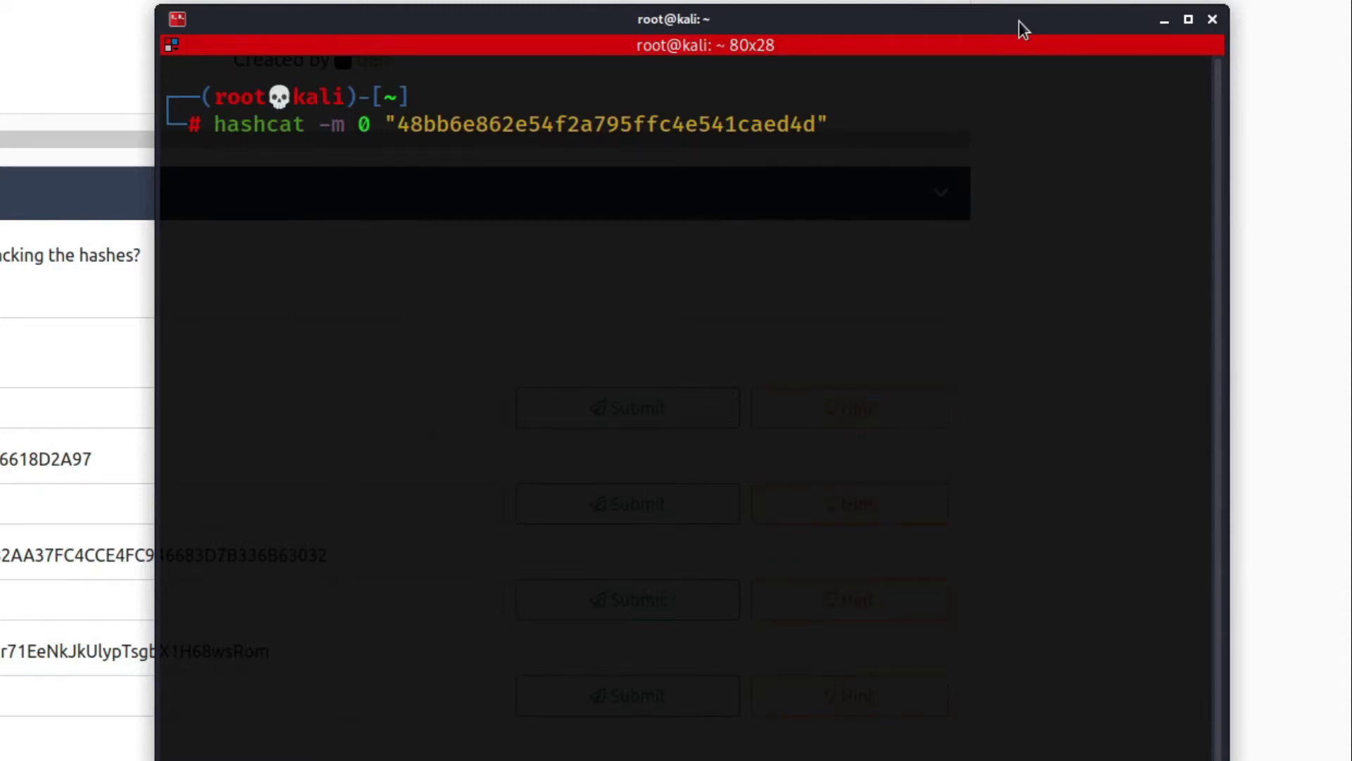
text(/usr/share/wor)
key(Tab)
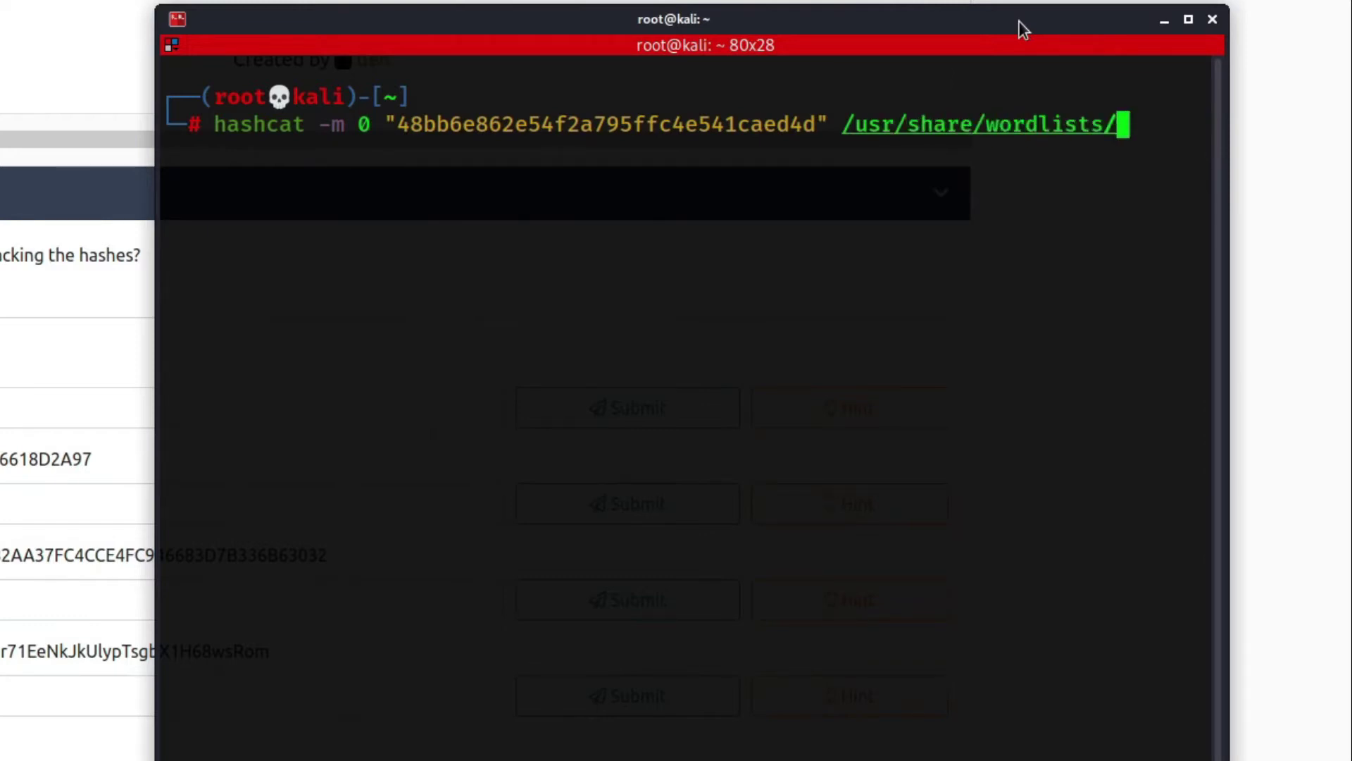
text(rock)
key(Tab)
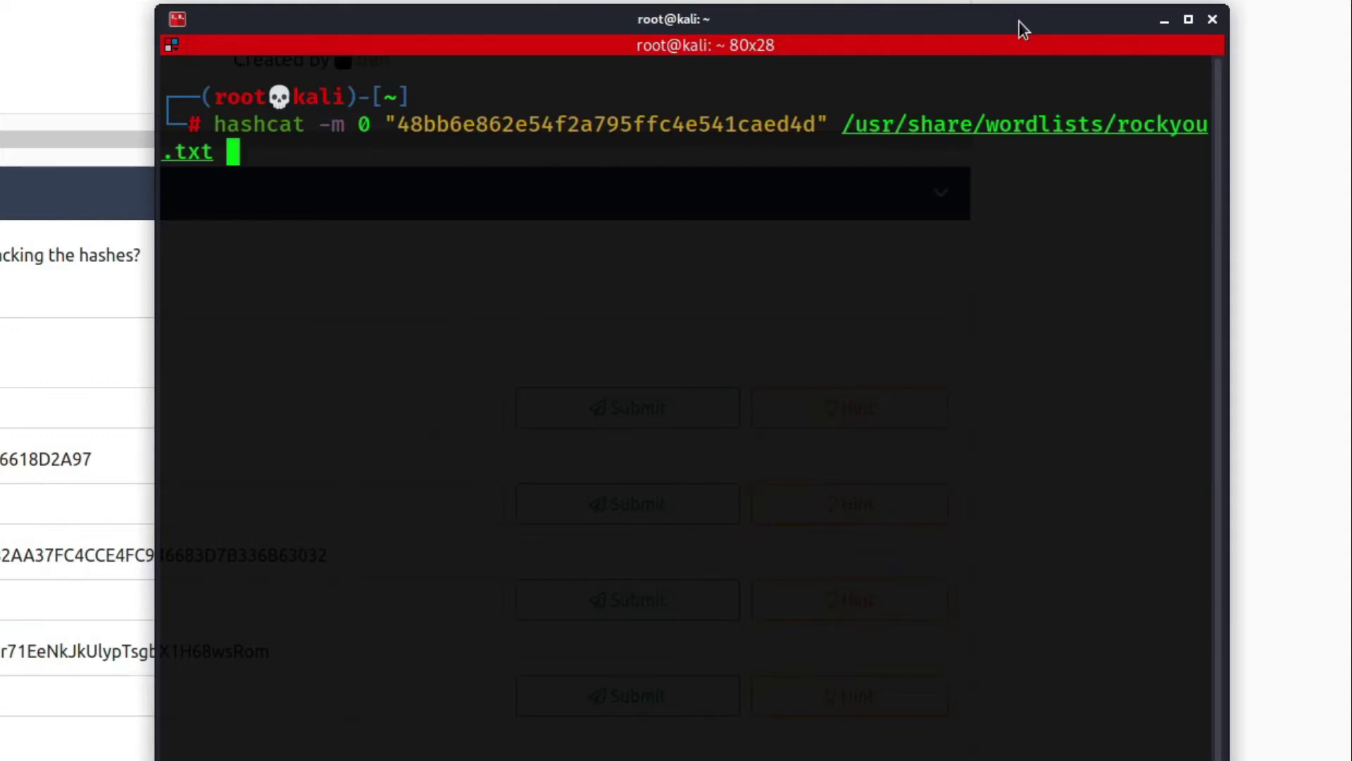
Shorten the wordlist argument to rockyou.txt, add --force and run the MD5 crack
key(BackSpace)
key(BackSpace)
key(BackSpace)
key(BackSpace)
key(BackSpace)
key(BackSpace)
key(BackSpace)
key(BackSpace)
key(BackSpace)
key(BackSpace)
key(BackSpace)
key(BackSpace)
key(BackSpace)
key(BackSpace)
text(r)
key(Tab)
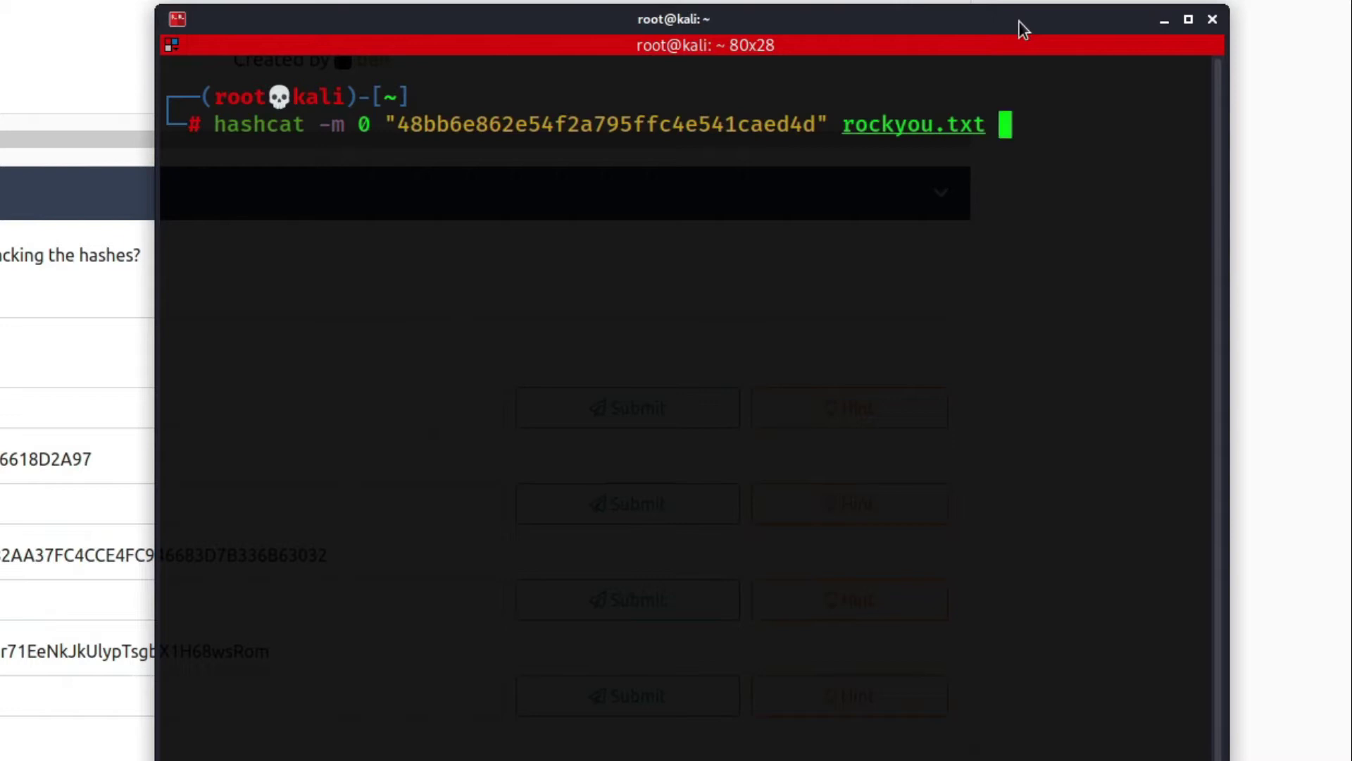
text(--force)
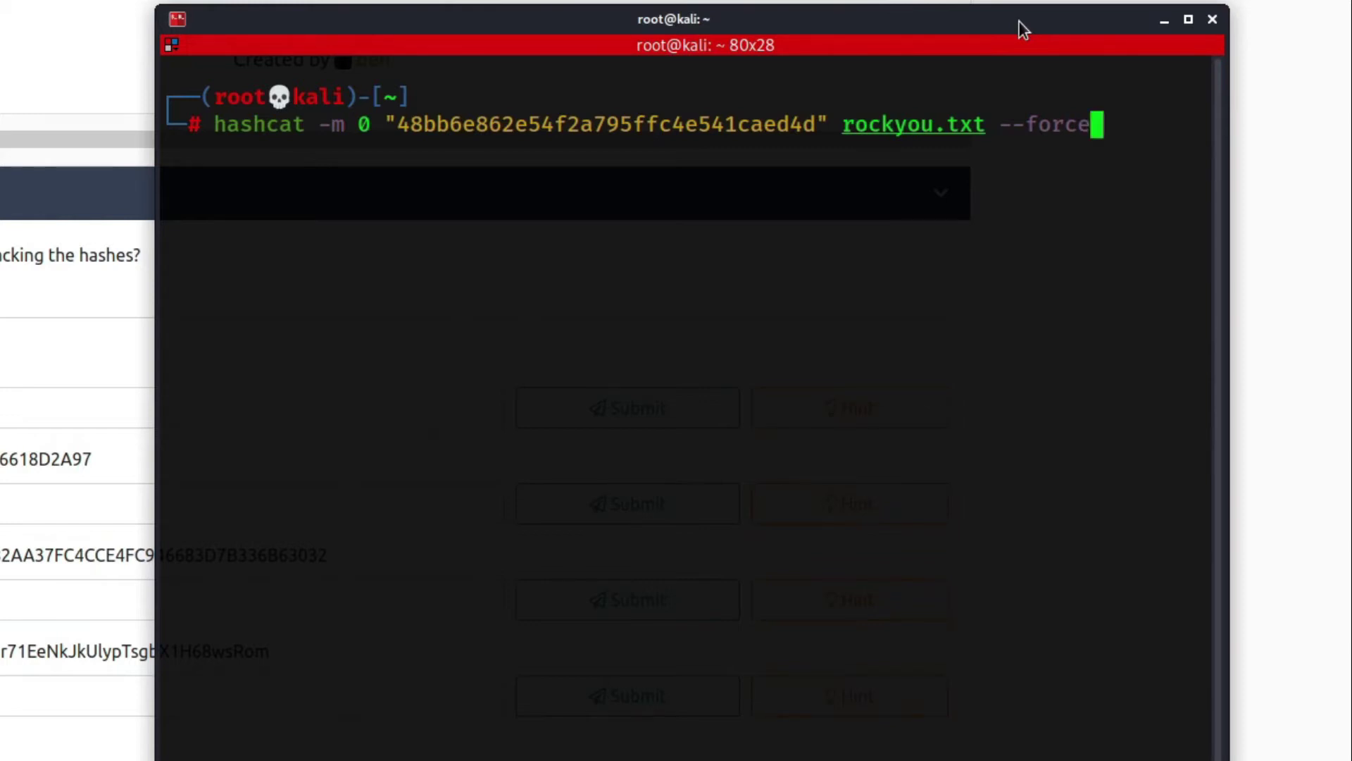
key(Return)
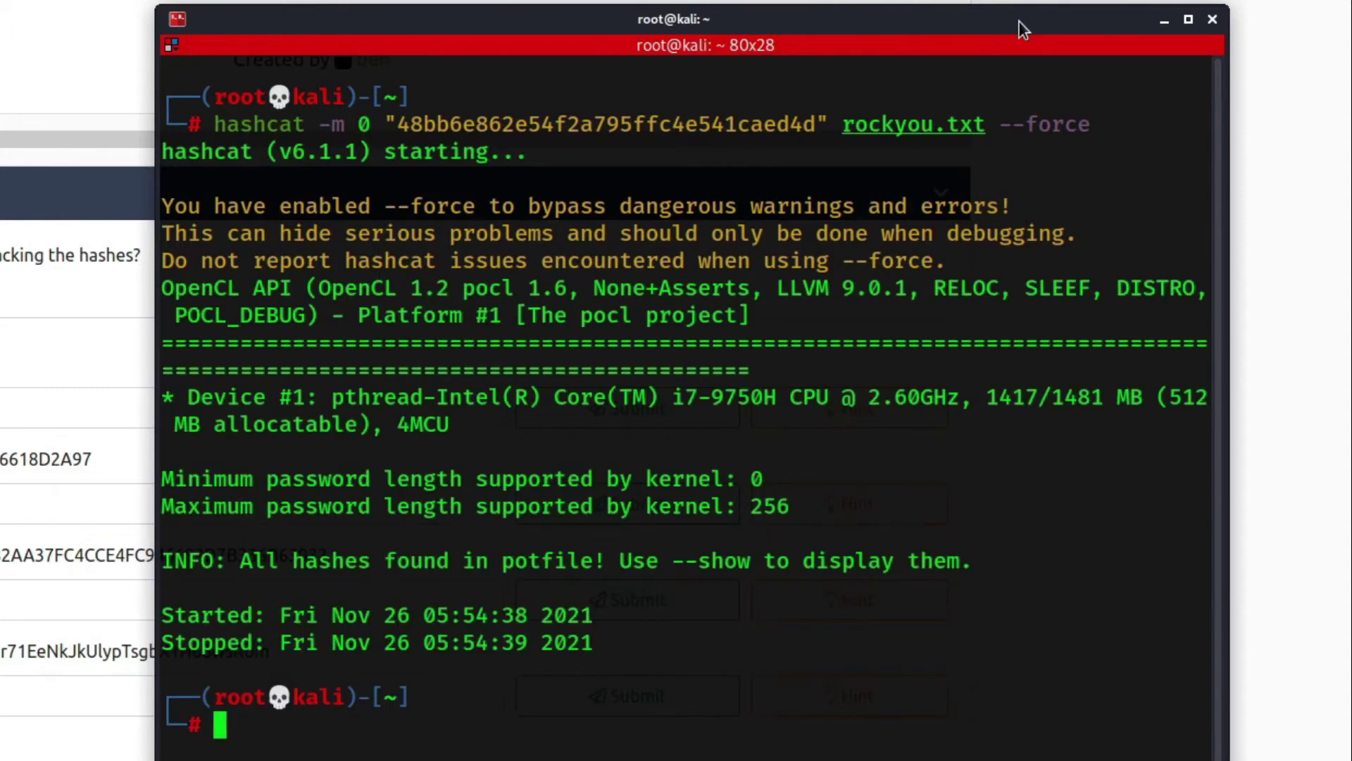
Rerun the hashcat command with --show in place of --force to reveal the password
key(Up)
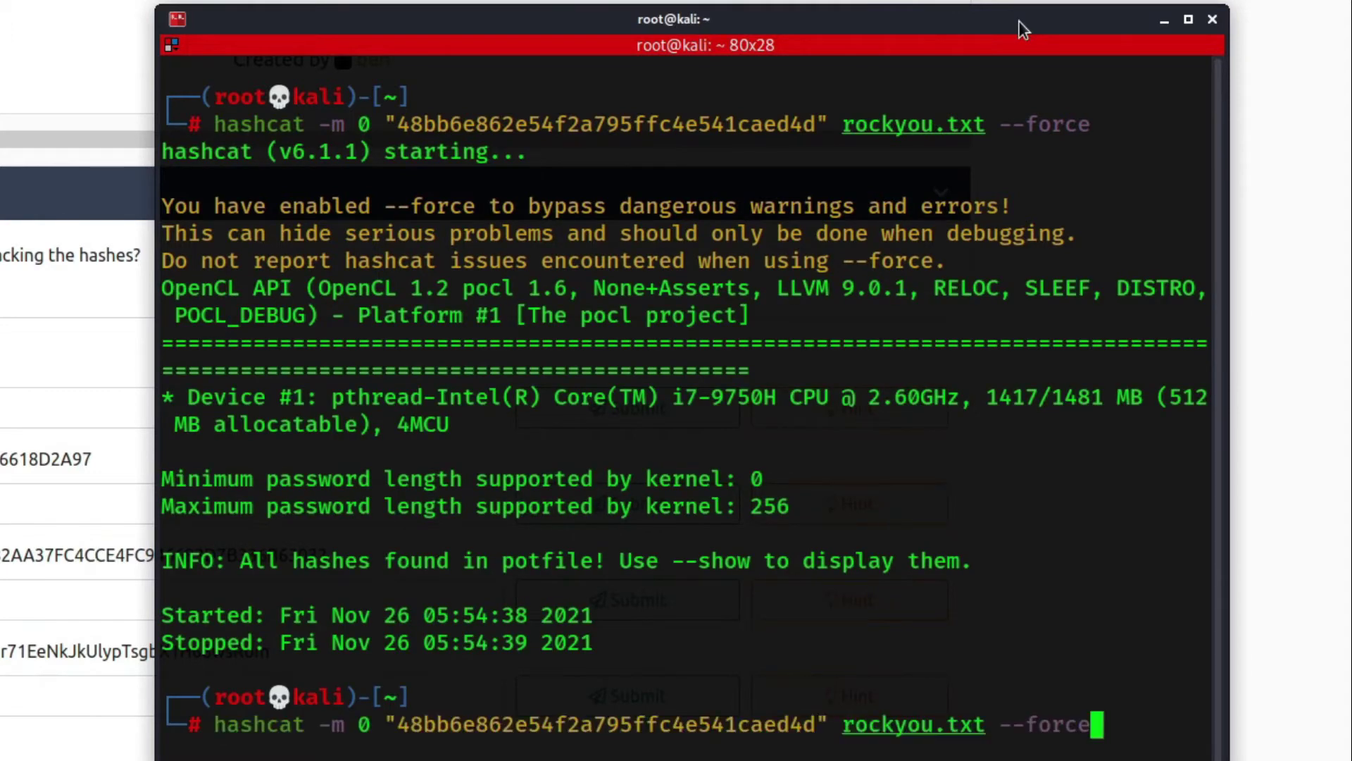
key(Left)
key(Left)
key(Left)
key(Left)
key(Left)
key(Delete)
key(Delete)
key(Delete)
text(show)
key(Return)
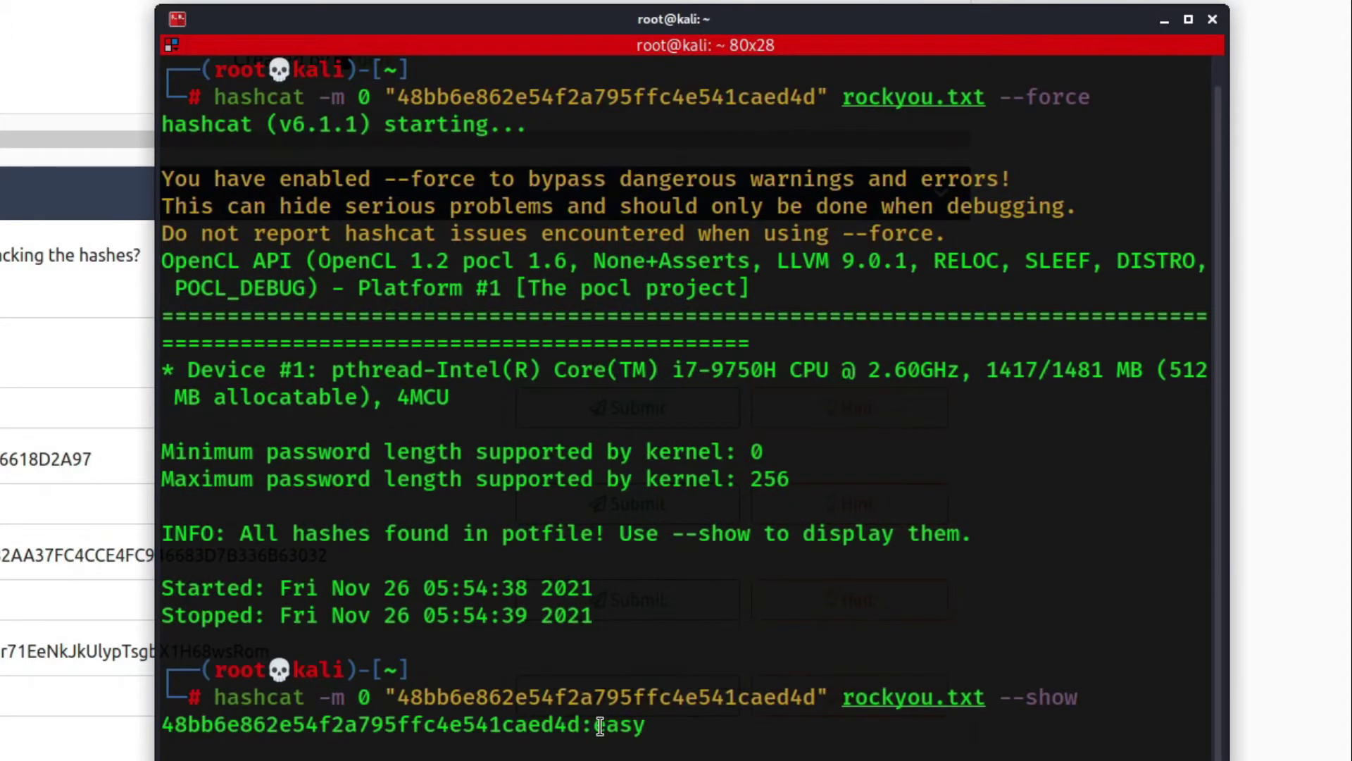
Submit 'easy' as the first Level 1 answer in TryHackMe
drag(605, 724, 647, 725)
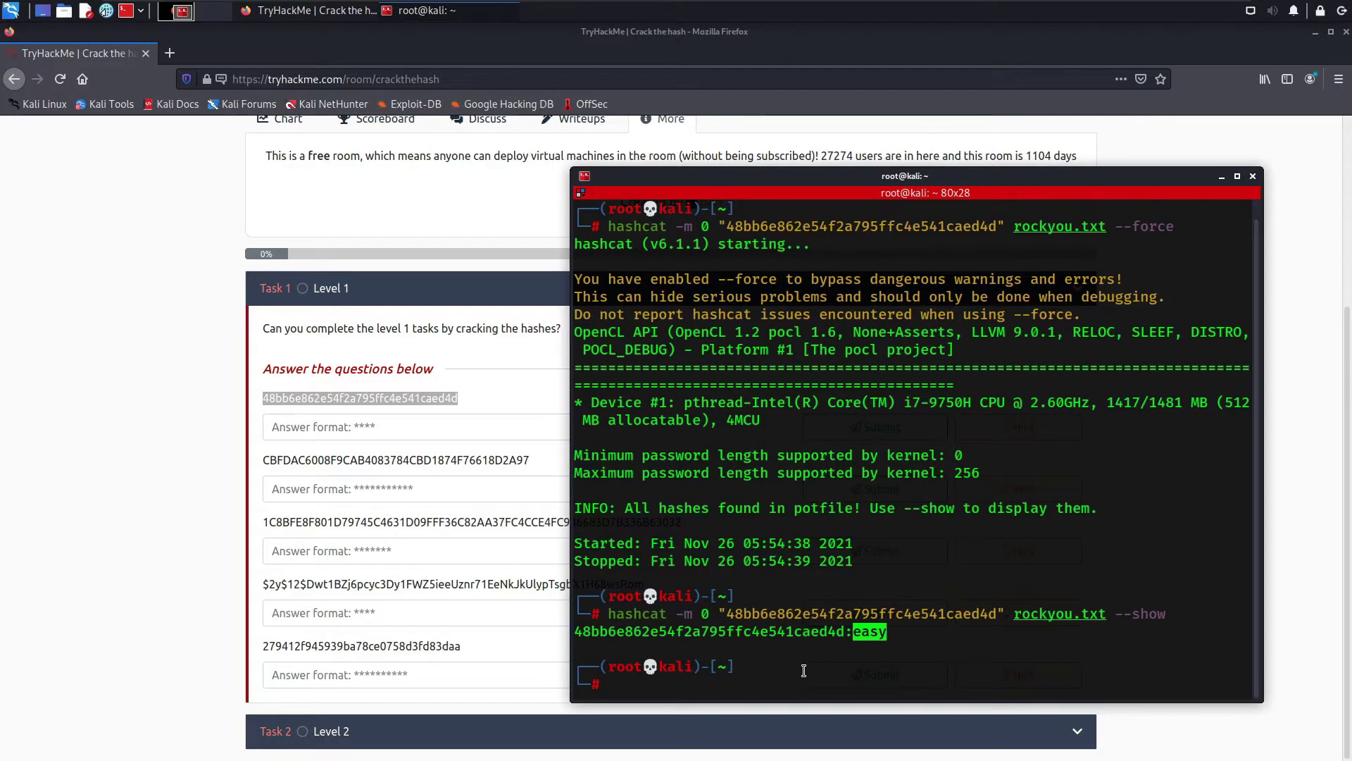
click(416, 427)
text(easy)
key(Return)
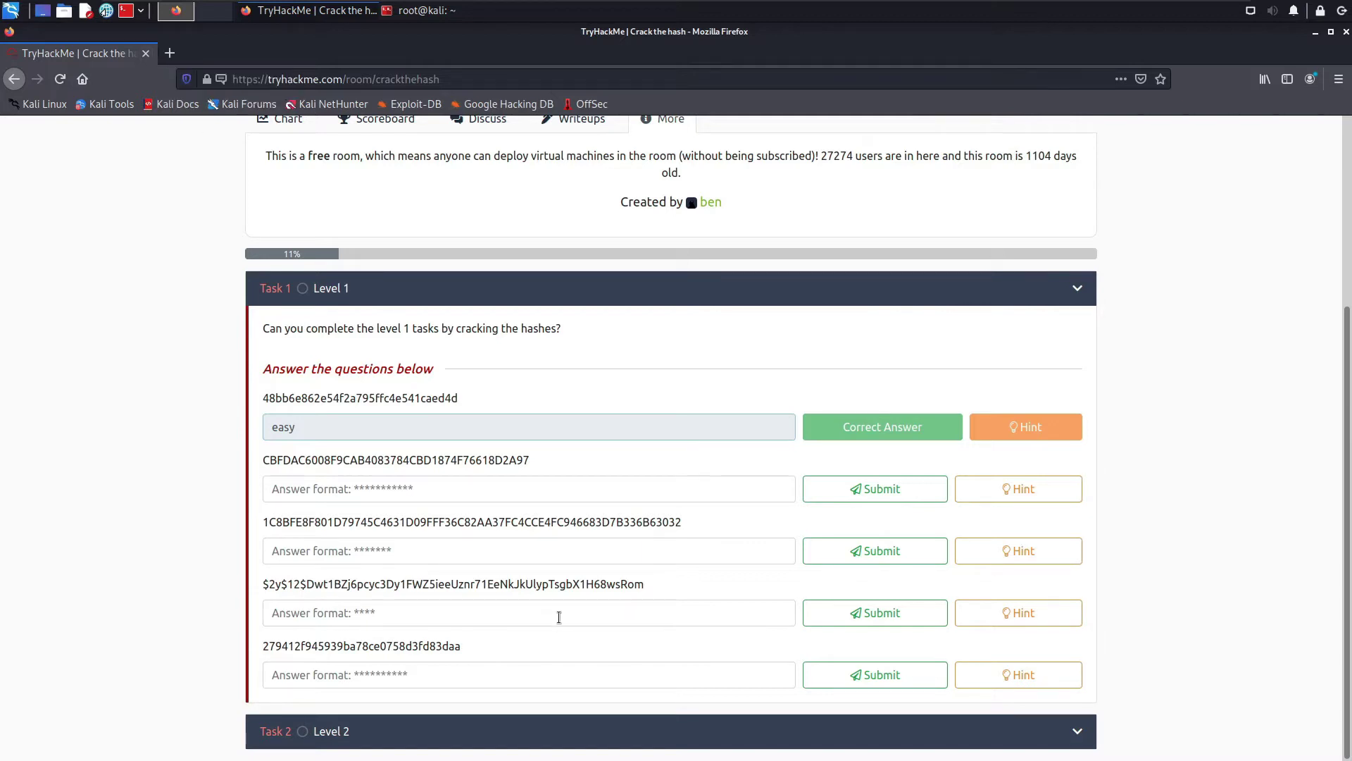
Load CrackStation in a new tab and paste the second Level 1 hash into it
click(170, 53)
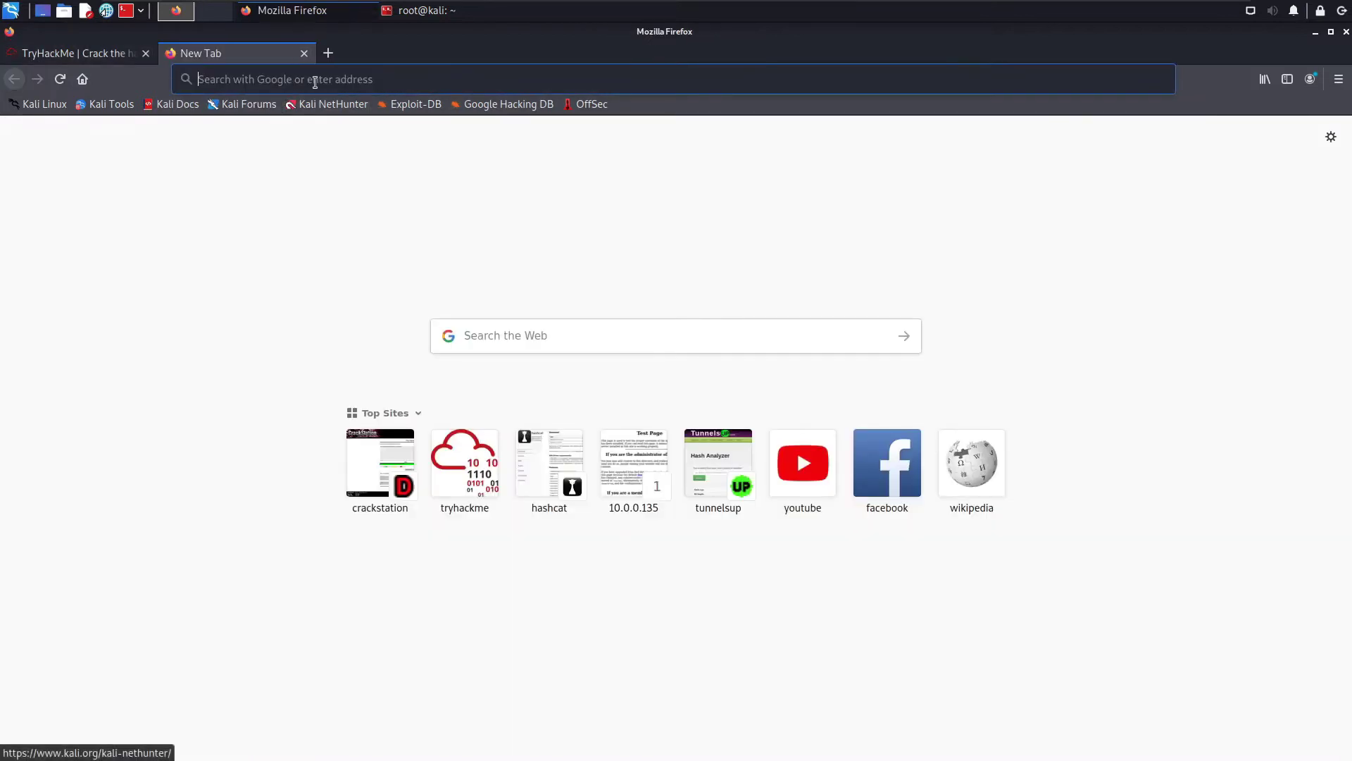
text(crackstation.net)
key(Return)
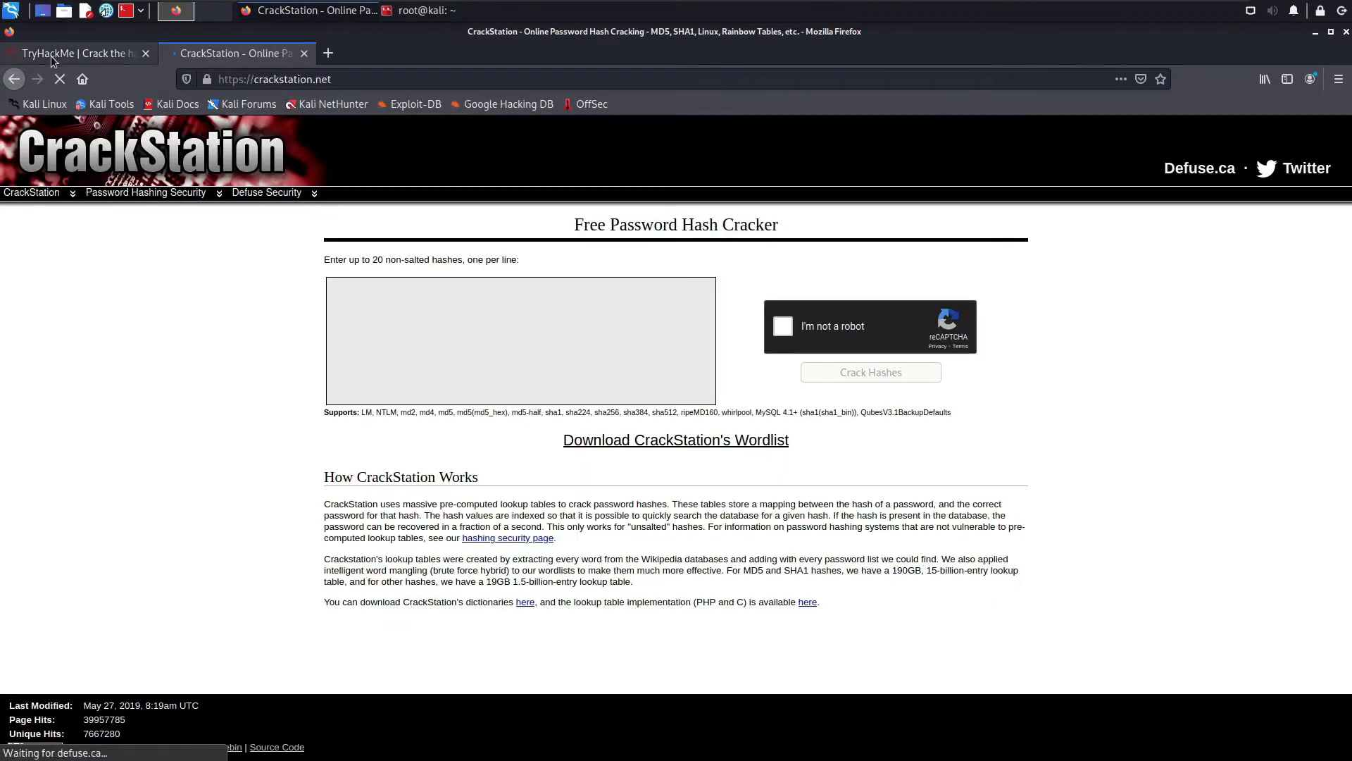
click(50, 55)
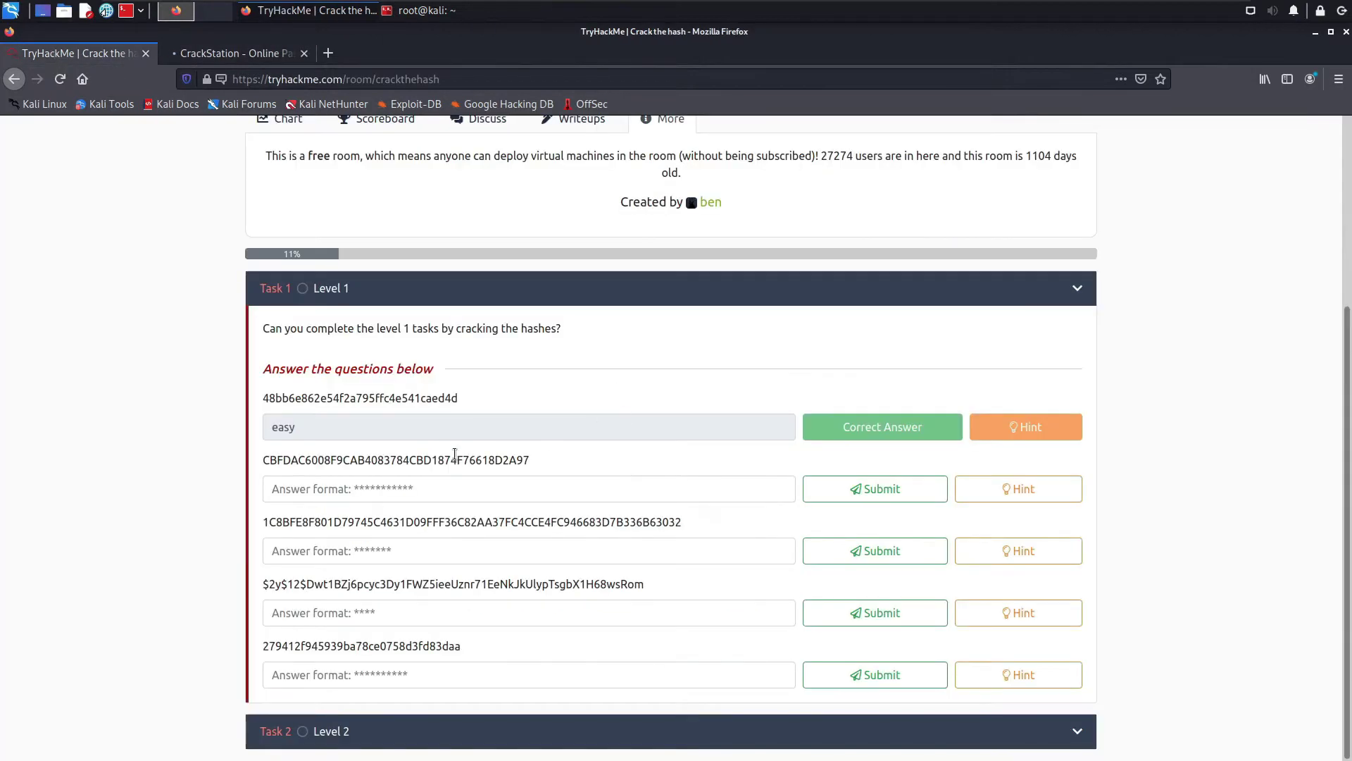
double_click(450, 460)
key(ctrl+c)
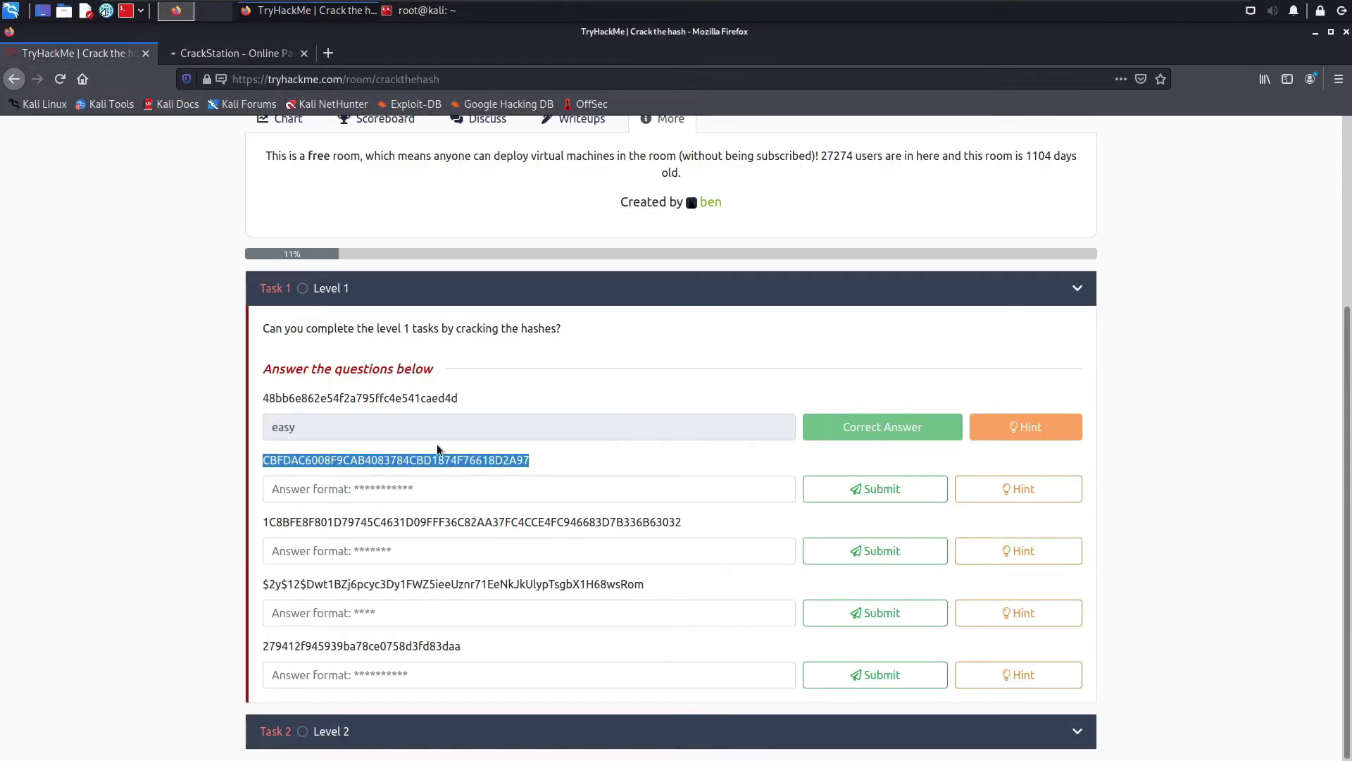
click(229, 53)
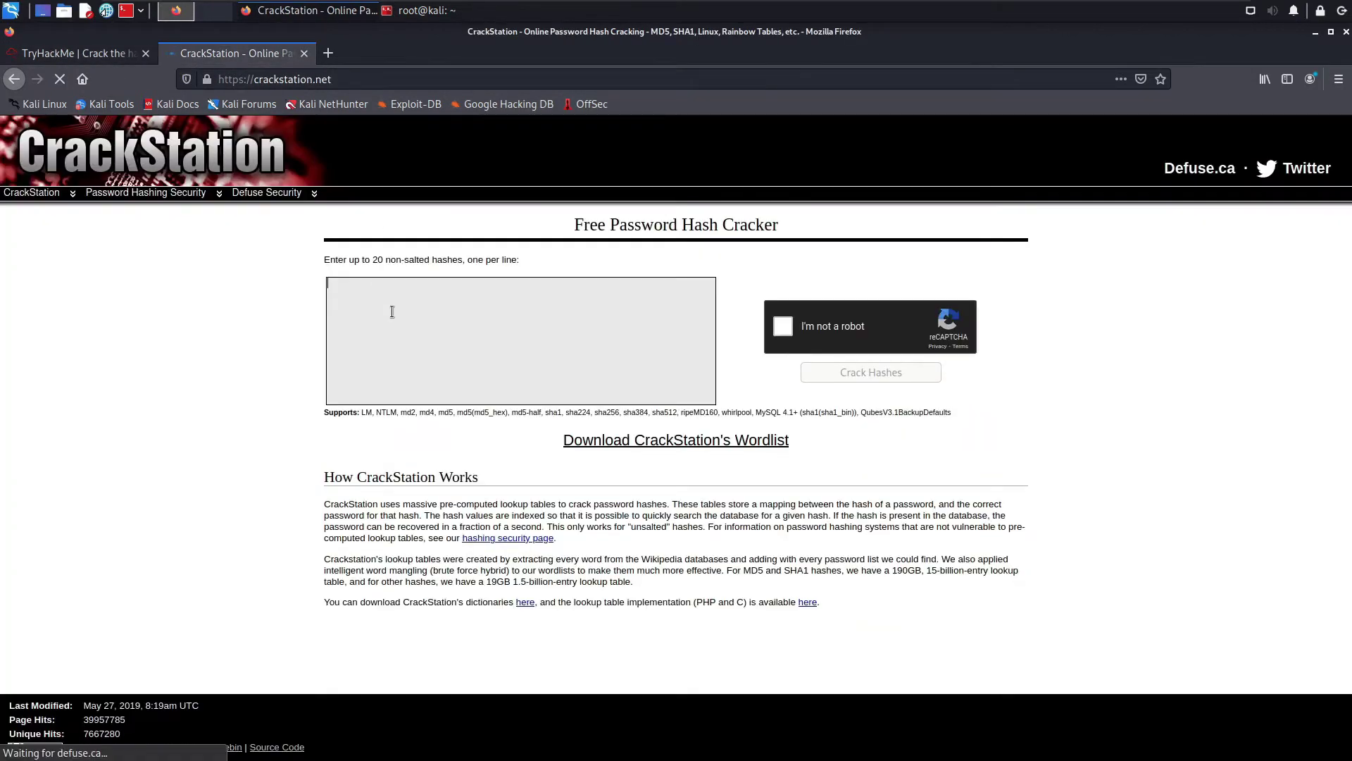
key(ctrl+v)
click(80, 54)
click(228, 53)
key(ctrl+v)
click(79, 53)
drag(644, 584, 283, 582)
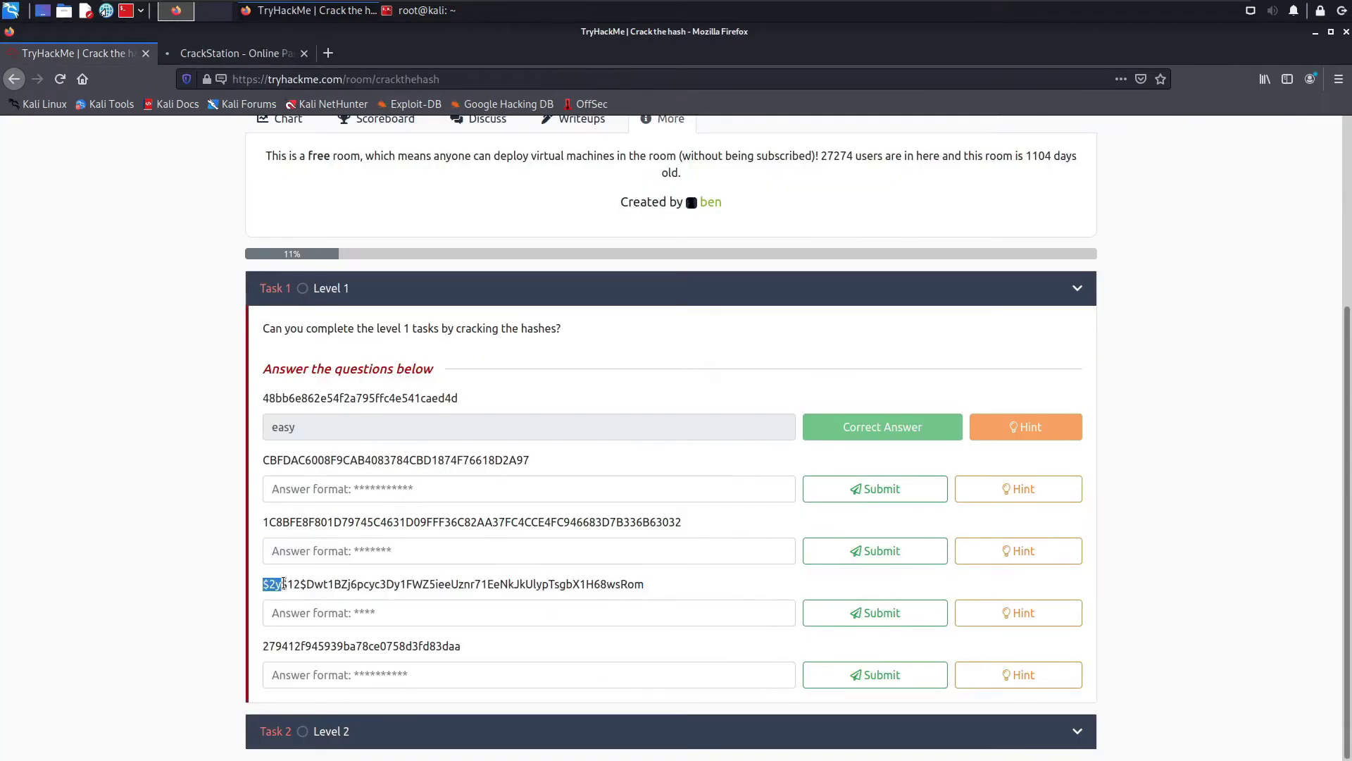
click(228, 53)
key(ctrl+v)
click(79, 53)
click(229, 53)
key(ctrl+v)
click(785, 332)
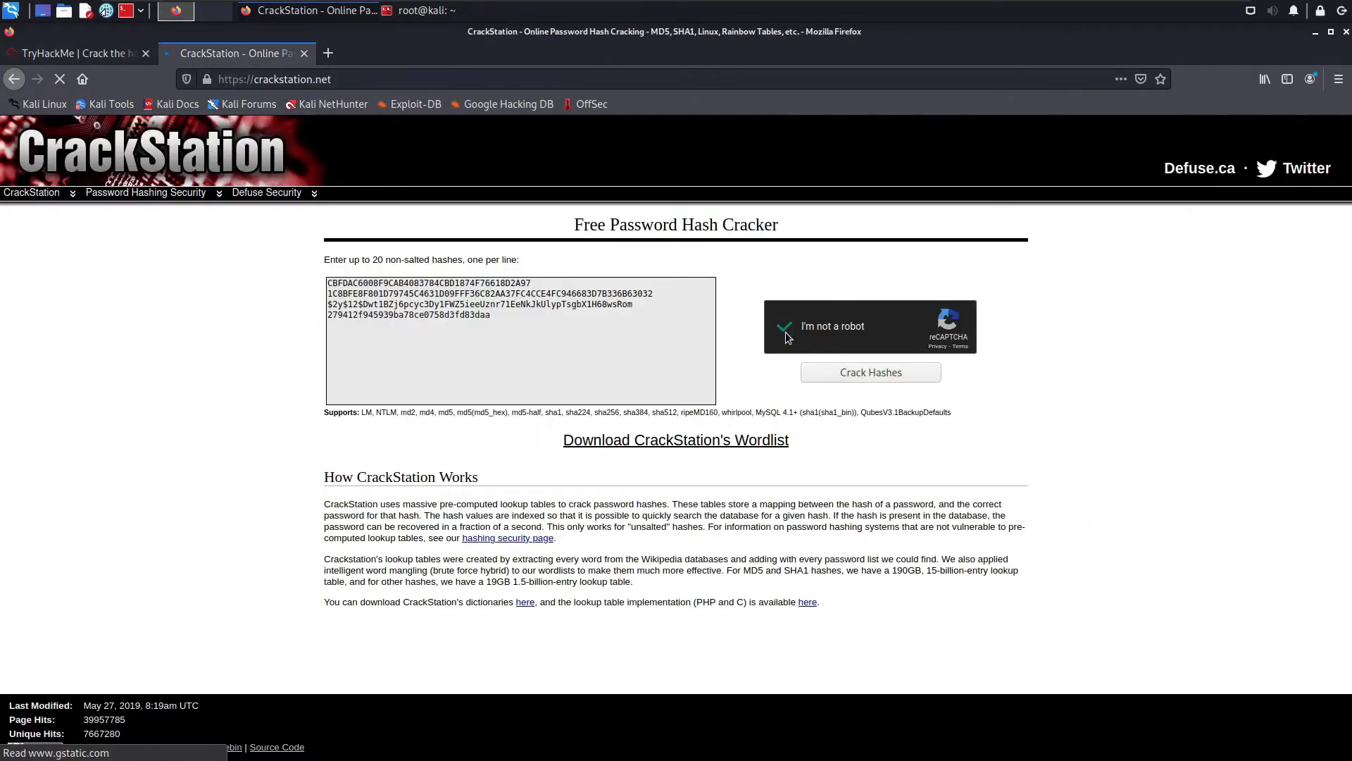
click(851, 375)
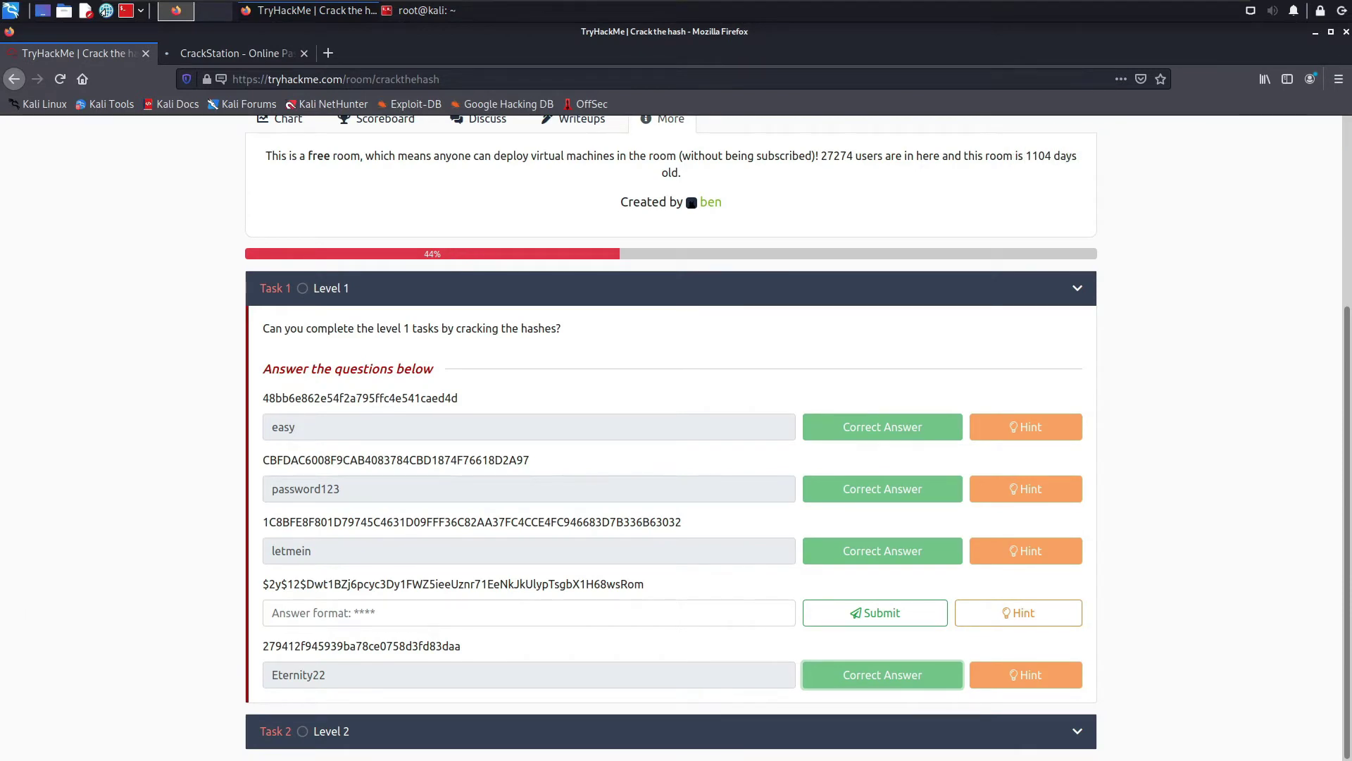
Clear the terminal and run hashid on the copied $2y$12 hash
click(408, 13)
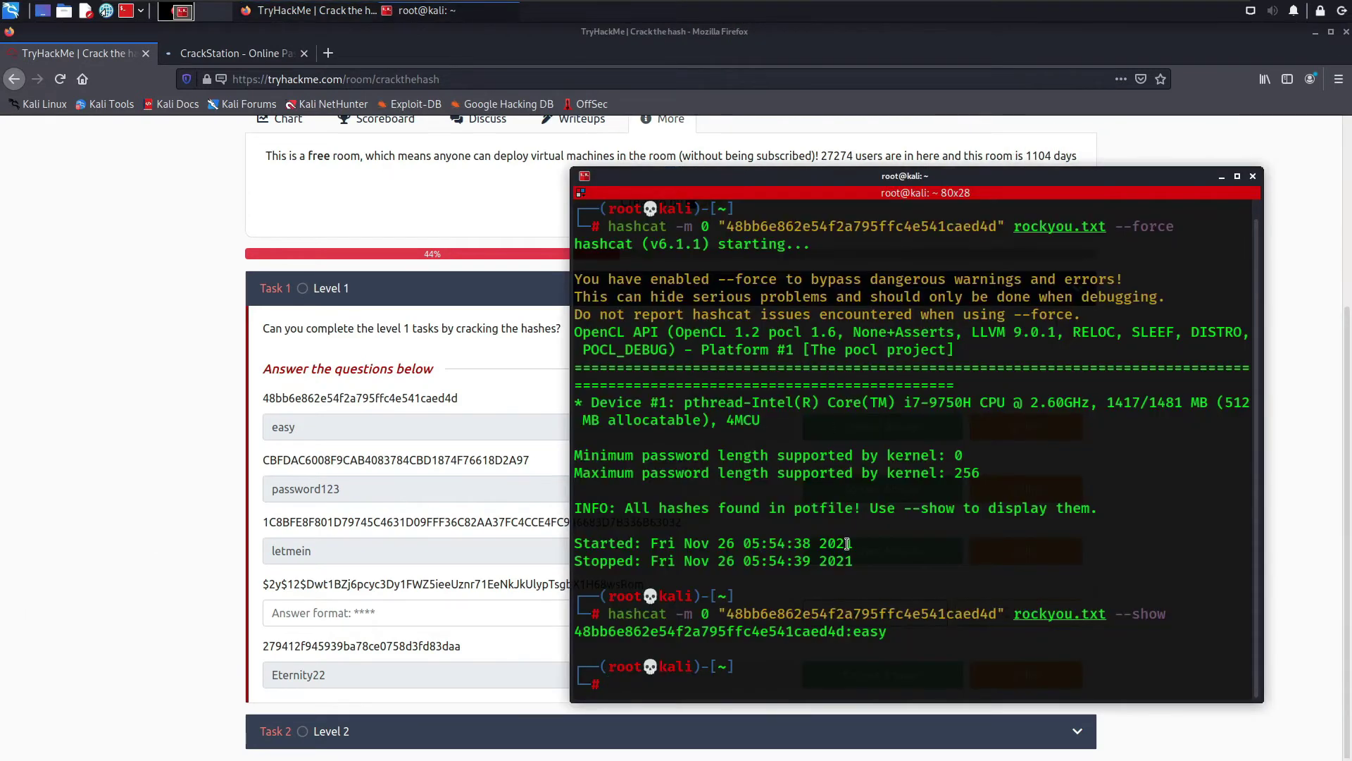
text(clear)
key(Return)
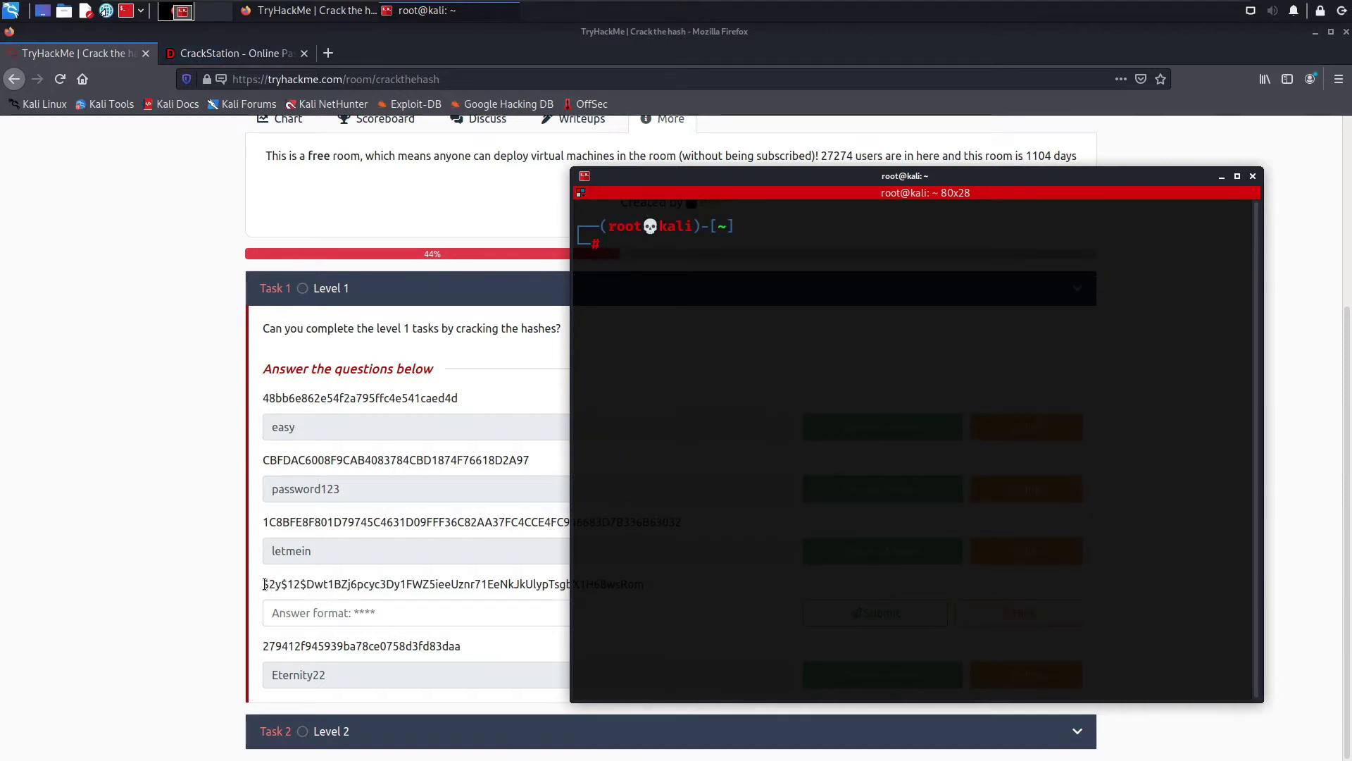
drag(264, 584, 647, 592)
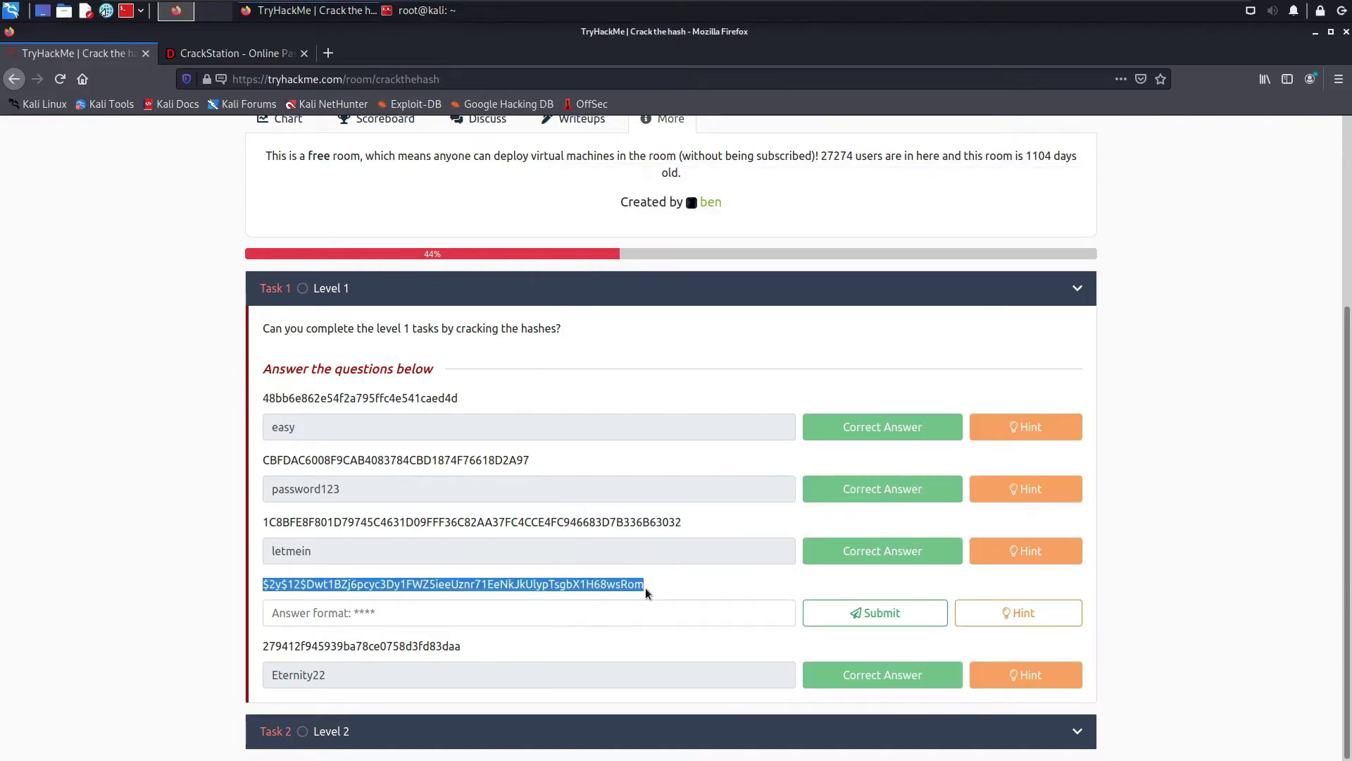
key(alt+Tab)
key(Up)
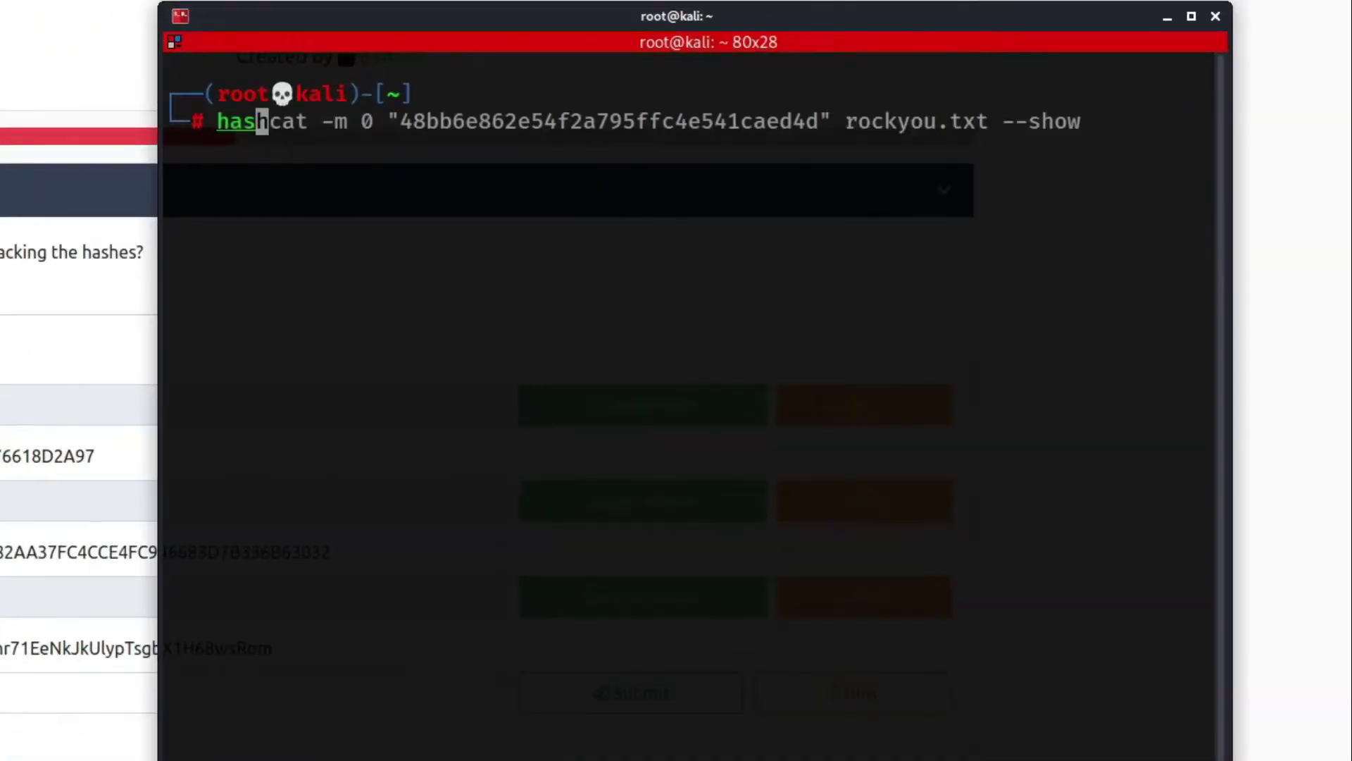
key(Up)
key(ctrl+k)
key(ctrl+shift+v)
key(Return)
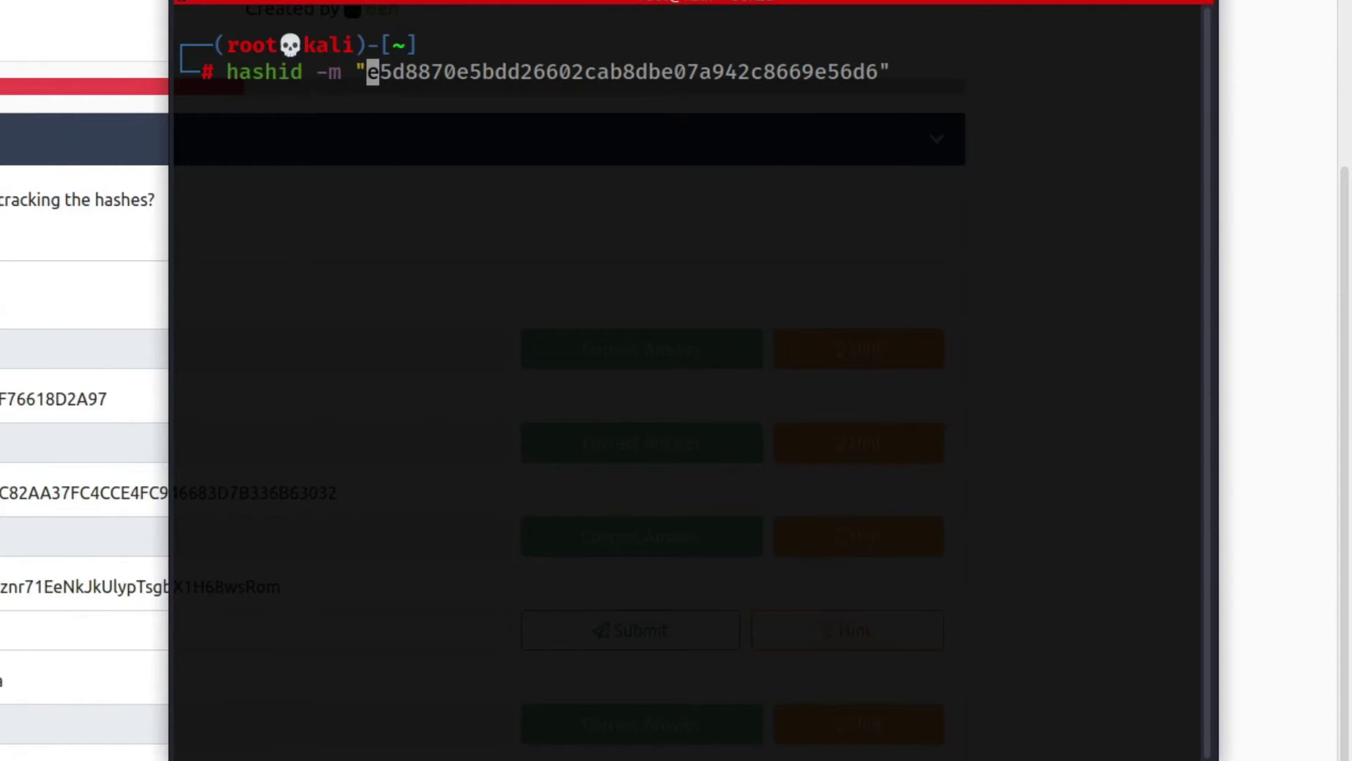
key(Up)
Rerun hashid with the hash's $ signs escaped, identifying it as bcrypt
key(Right)
key(Right)
key(Right)
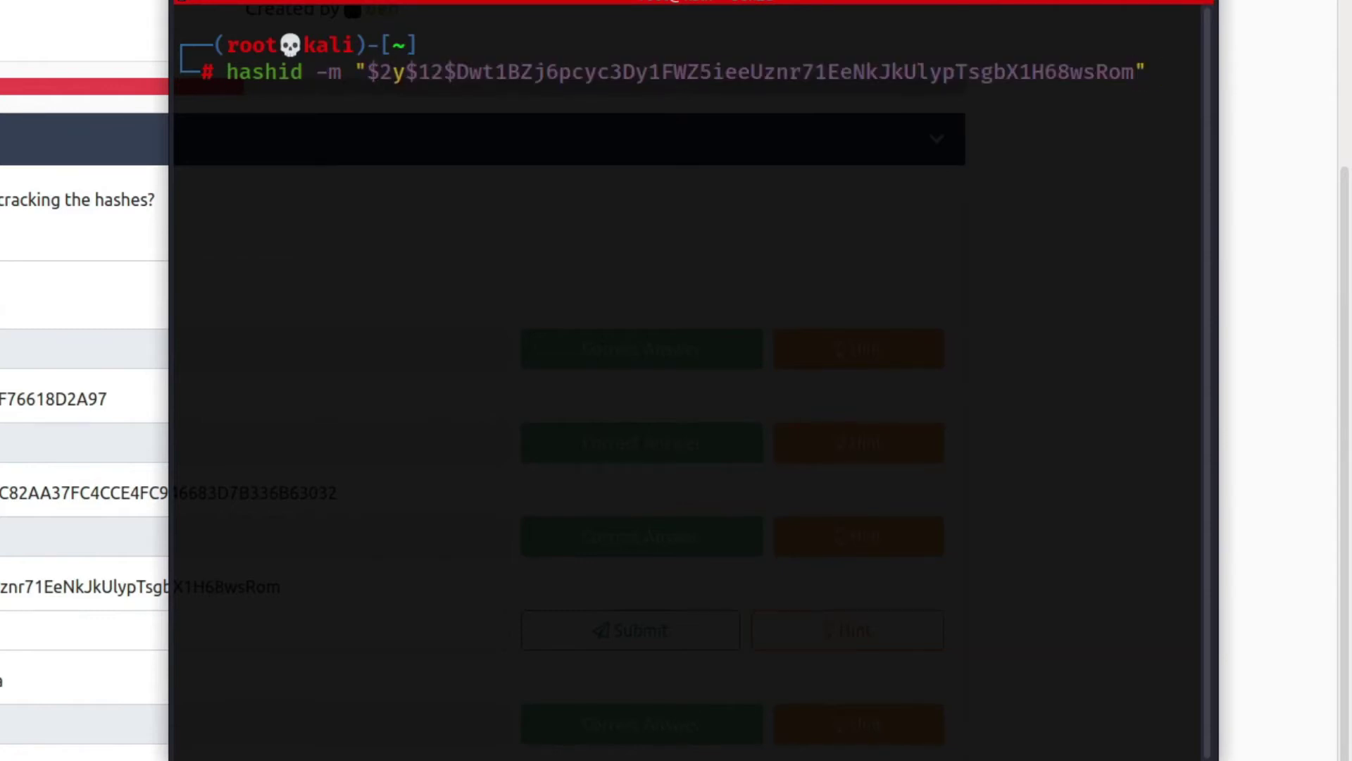
key(Left)
key(Left)
text(\)
key(Right)
key(Right)
key(Right)
text(\)
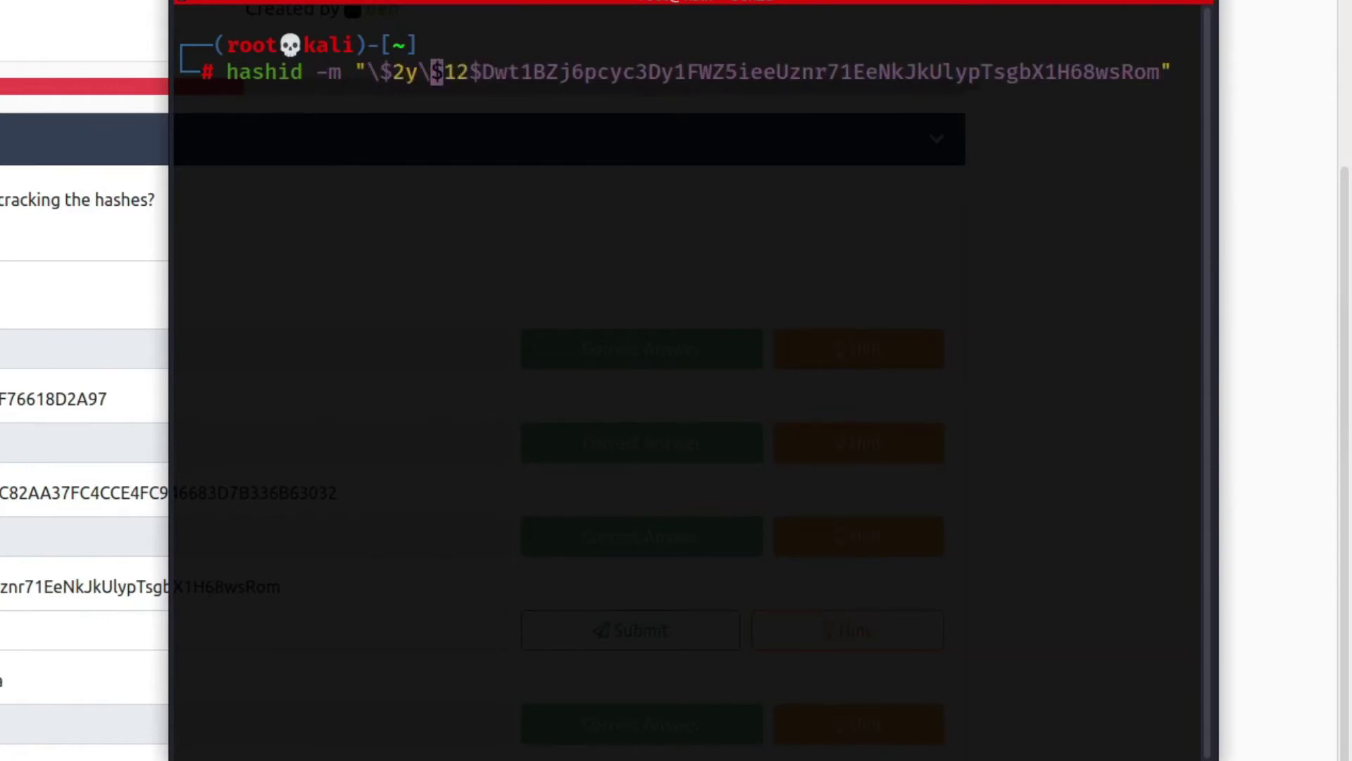
key(Right)
key(Right)
key(Right)
text(\)
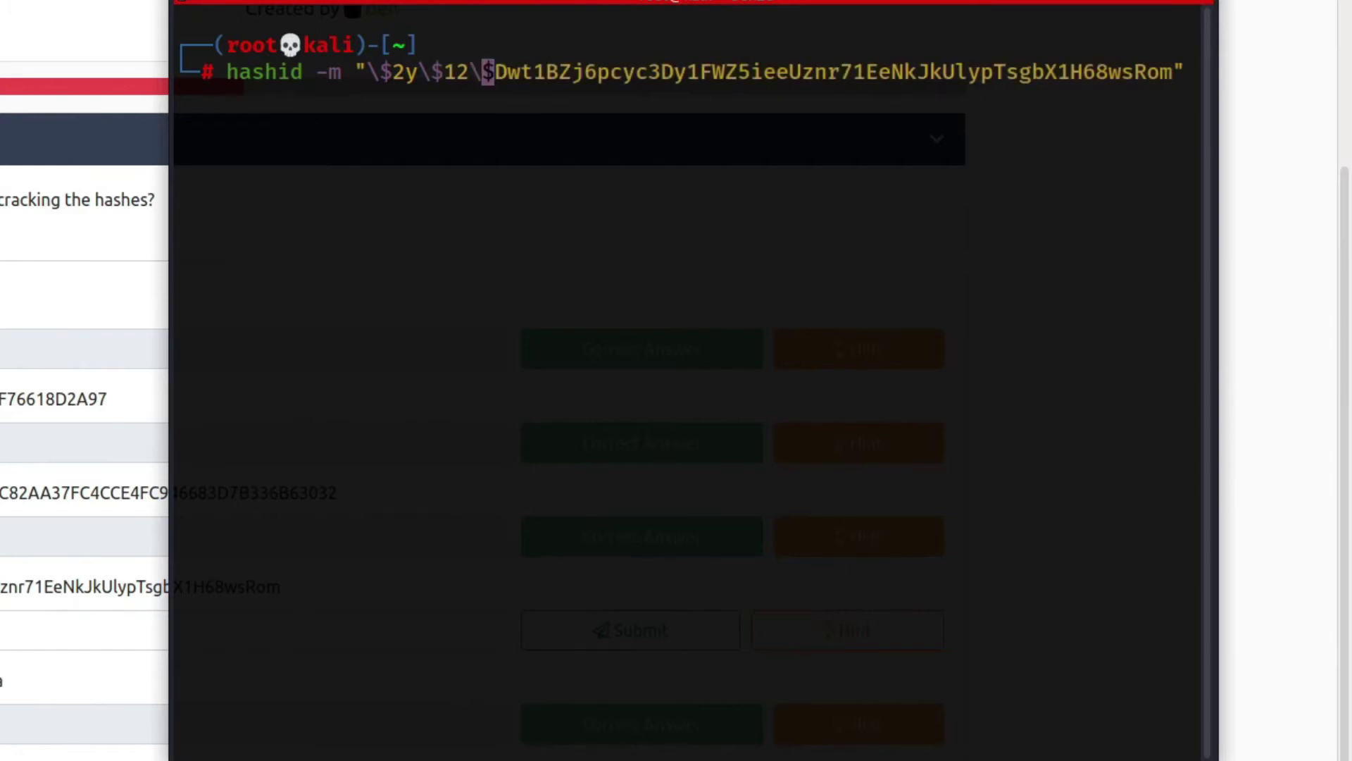
key(Return)
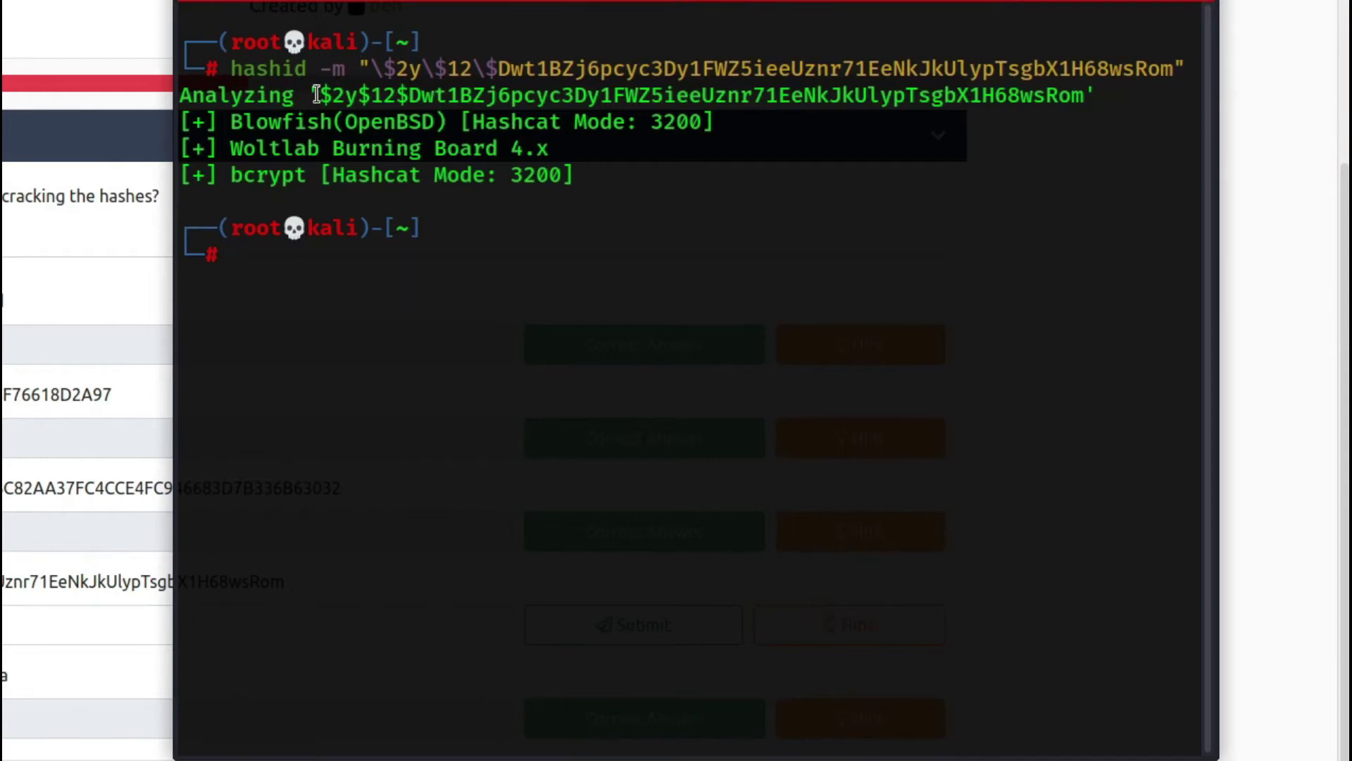
double_click(469, 67)
key(Up)
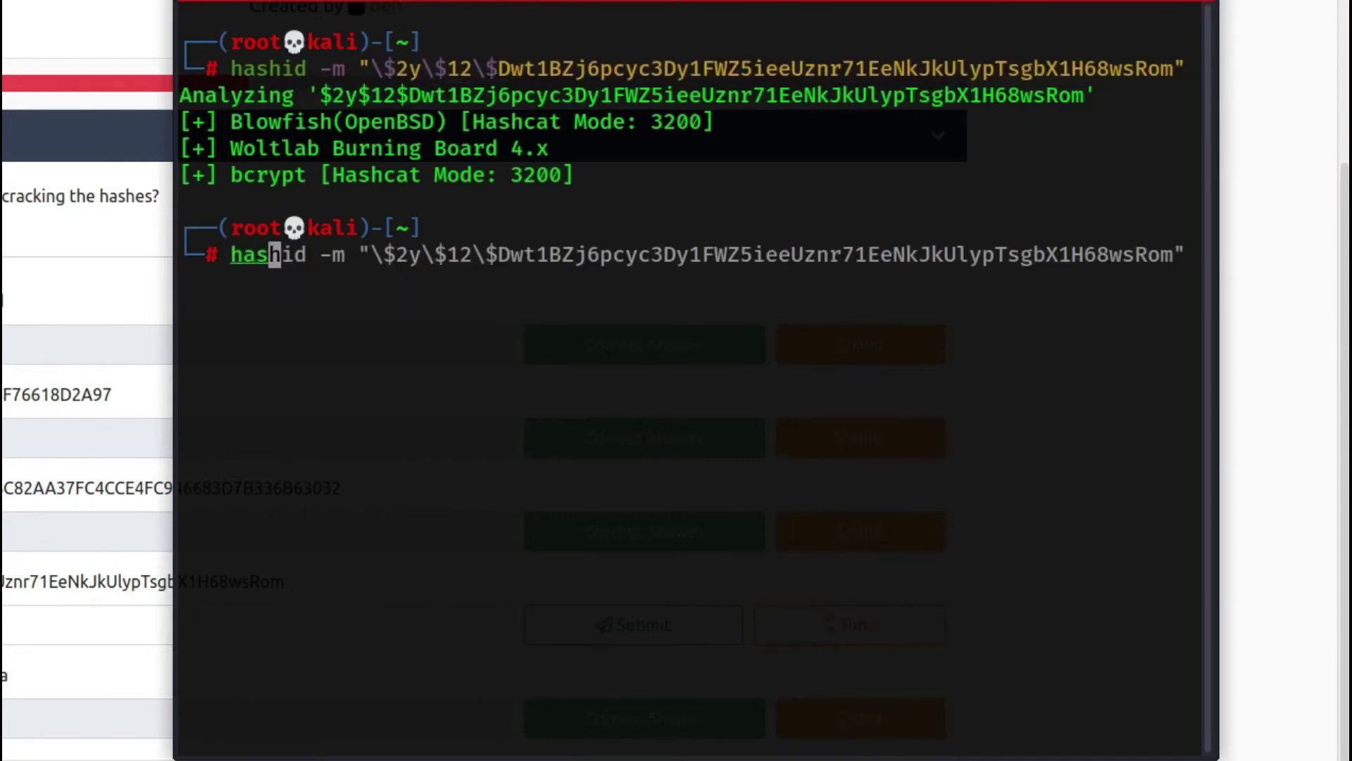
key(Up)
key(Left)
key(Left)
key(Left)
key(Left)
key(Left)
key(Left)
key(Left)
key(Left)
key(BackSpace)
key(BackSpace)
key(BackSpace)
key(BackSpace)
key(ctrl+shift+v)
key(Return)
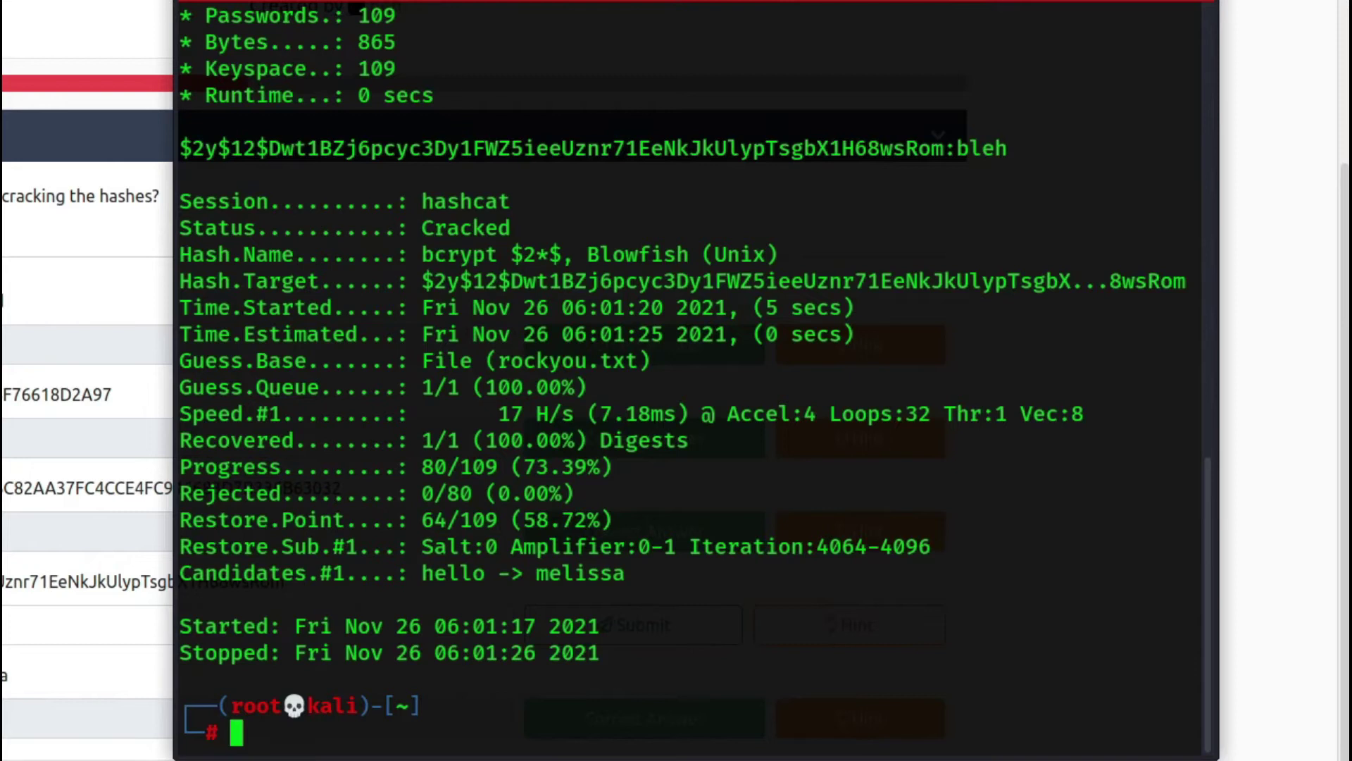
drag(959, 151, 1009, 150)
triple_click(996, 155)
click(975, 151)
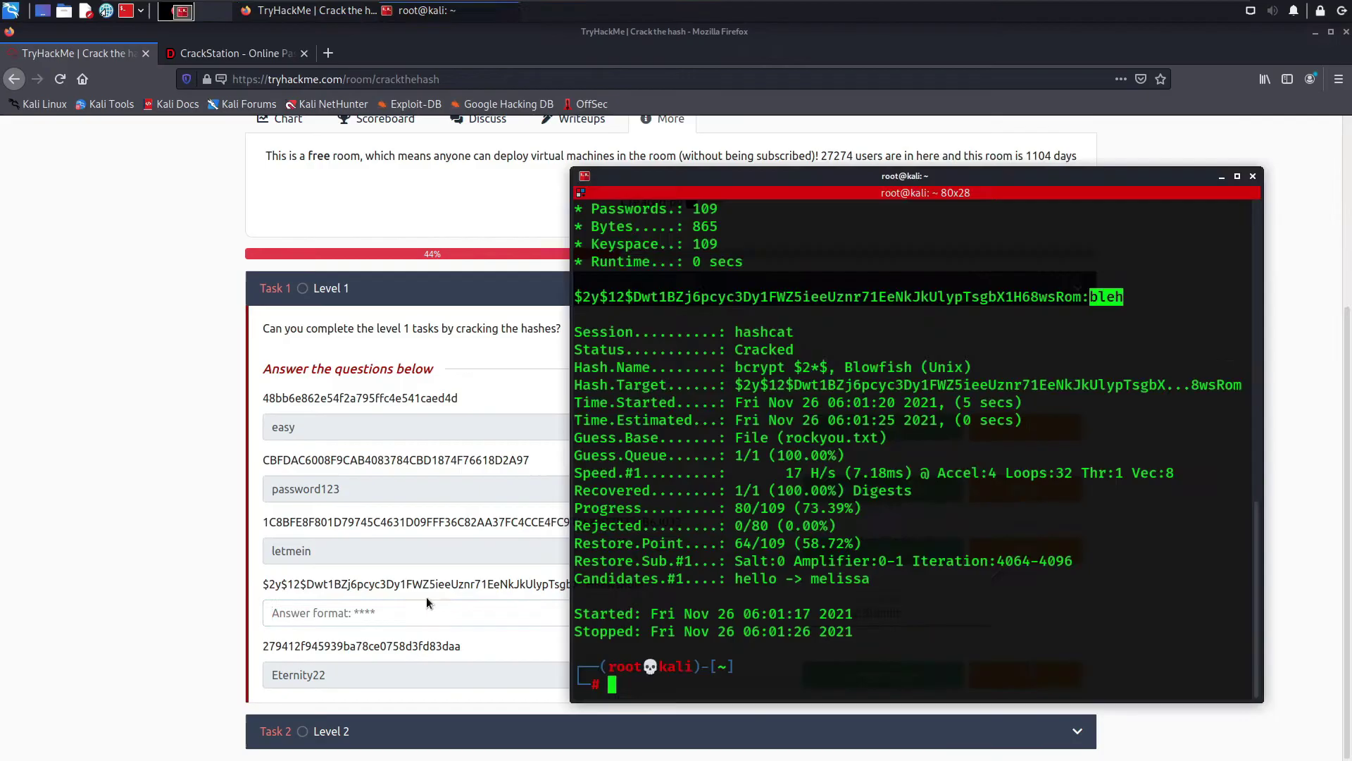
Submit 'bleh' as the bcrypt answer and collapse the Task 1 questions
click(424, 613)
text(bleh)
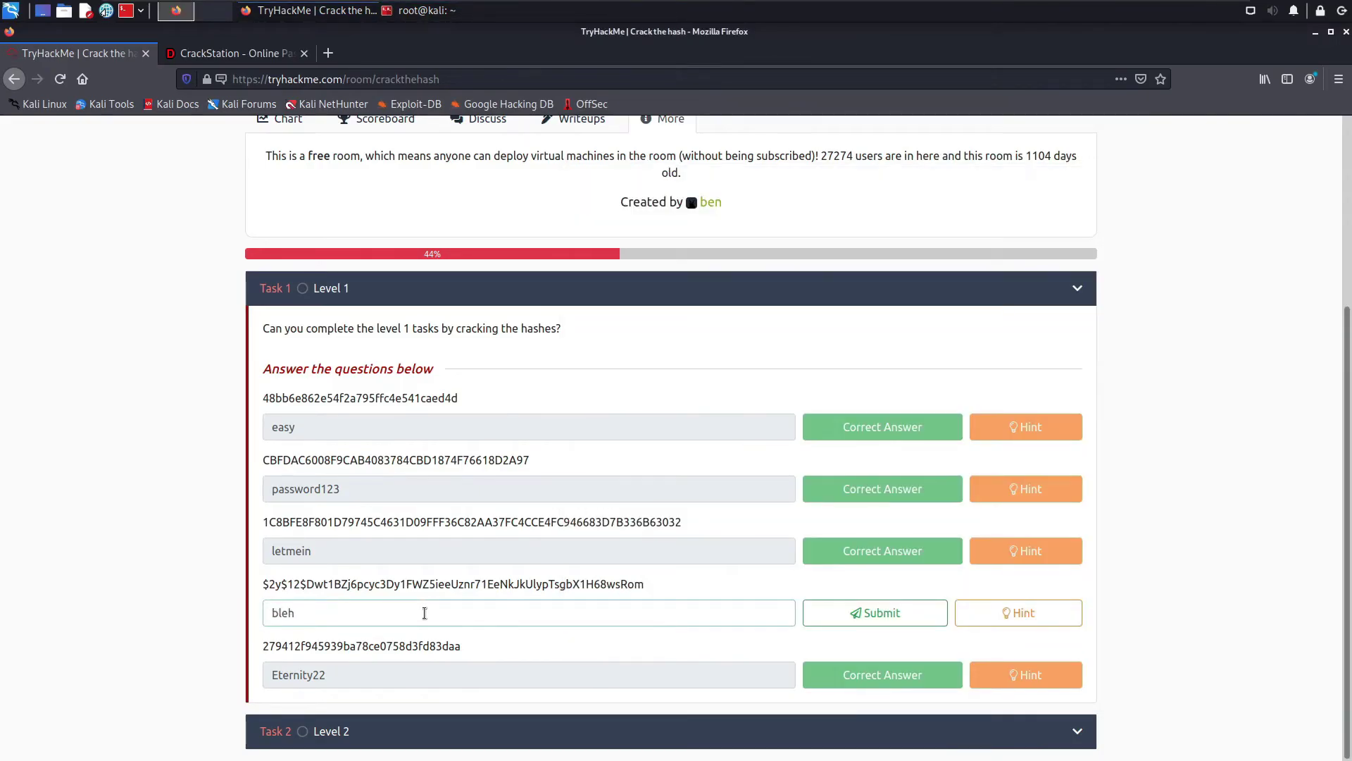
key(Return)
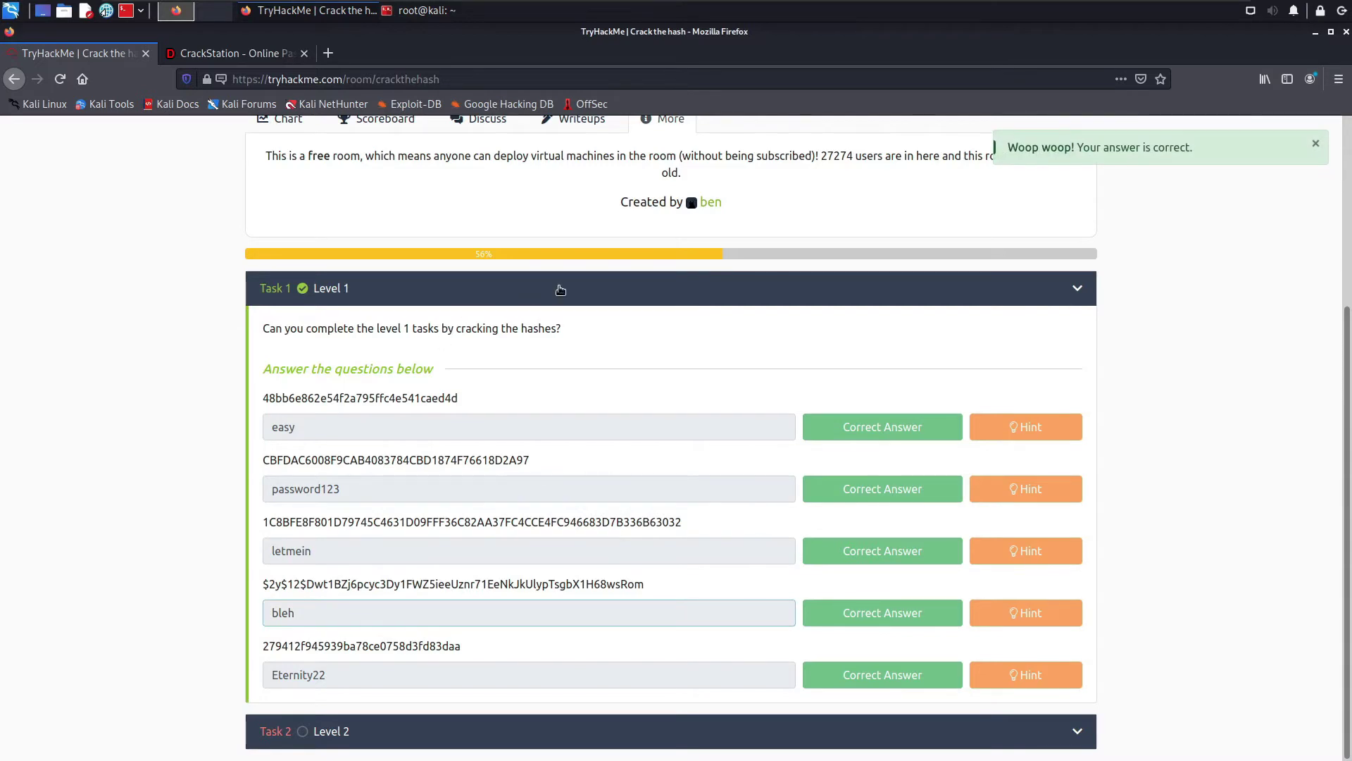
click(560, 290)
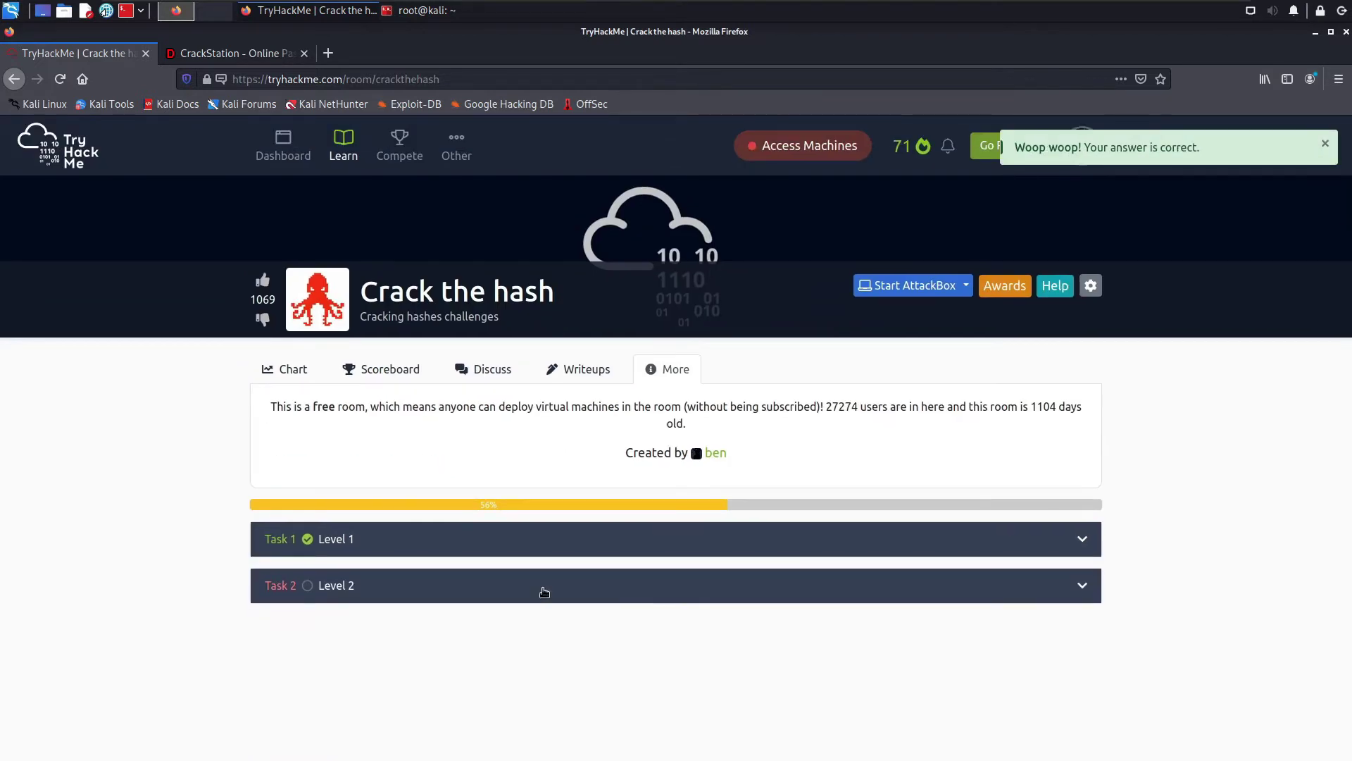
Expand the Task 2 questions and paste its first two hashes into CrackStation
click(545, 585)
scroll(594, 550, down, 3)
scroll(594, 550, down, 1)
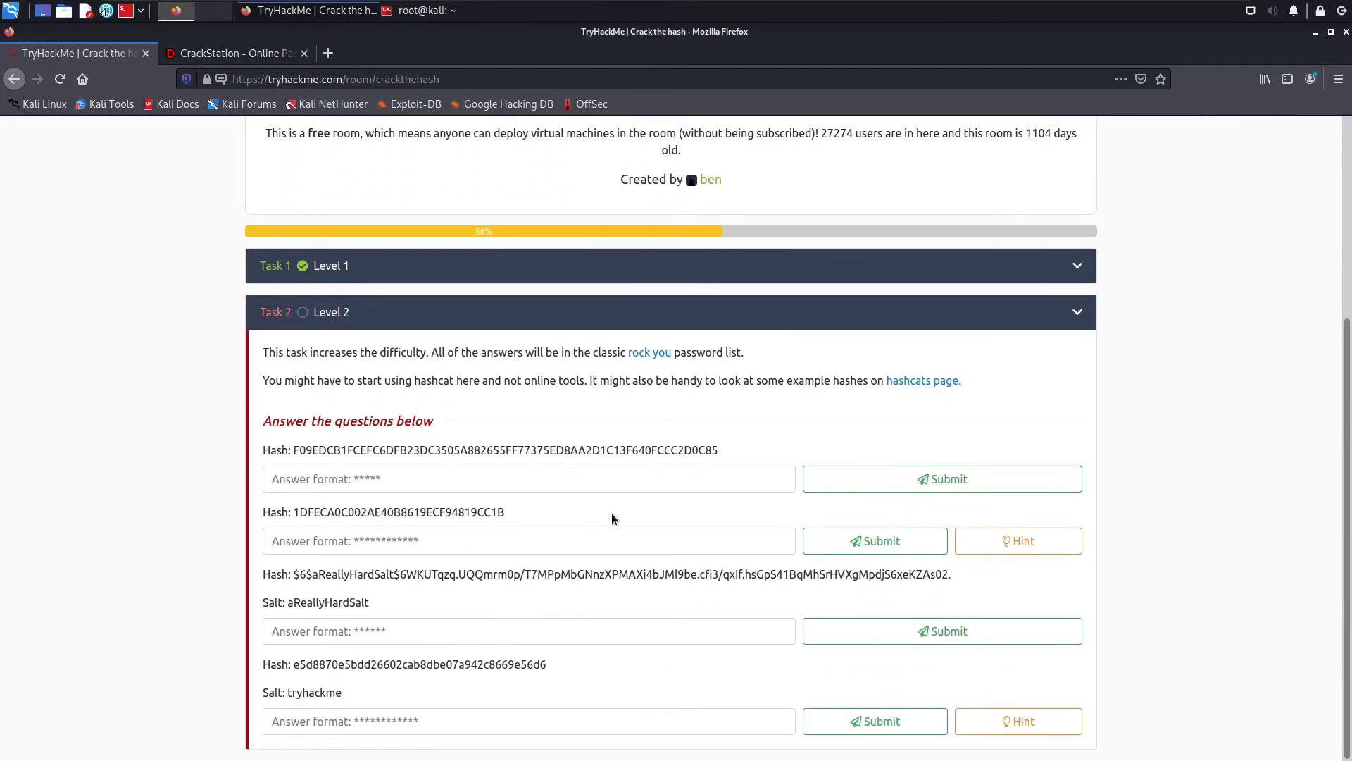
double_click(620, 450)
key(ctrl+c)
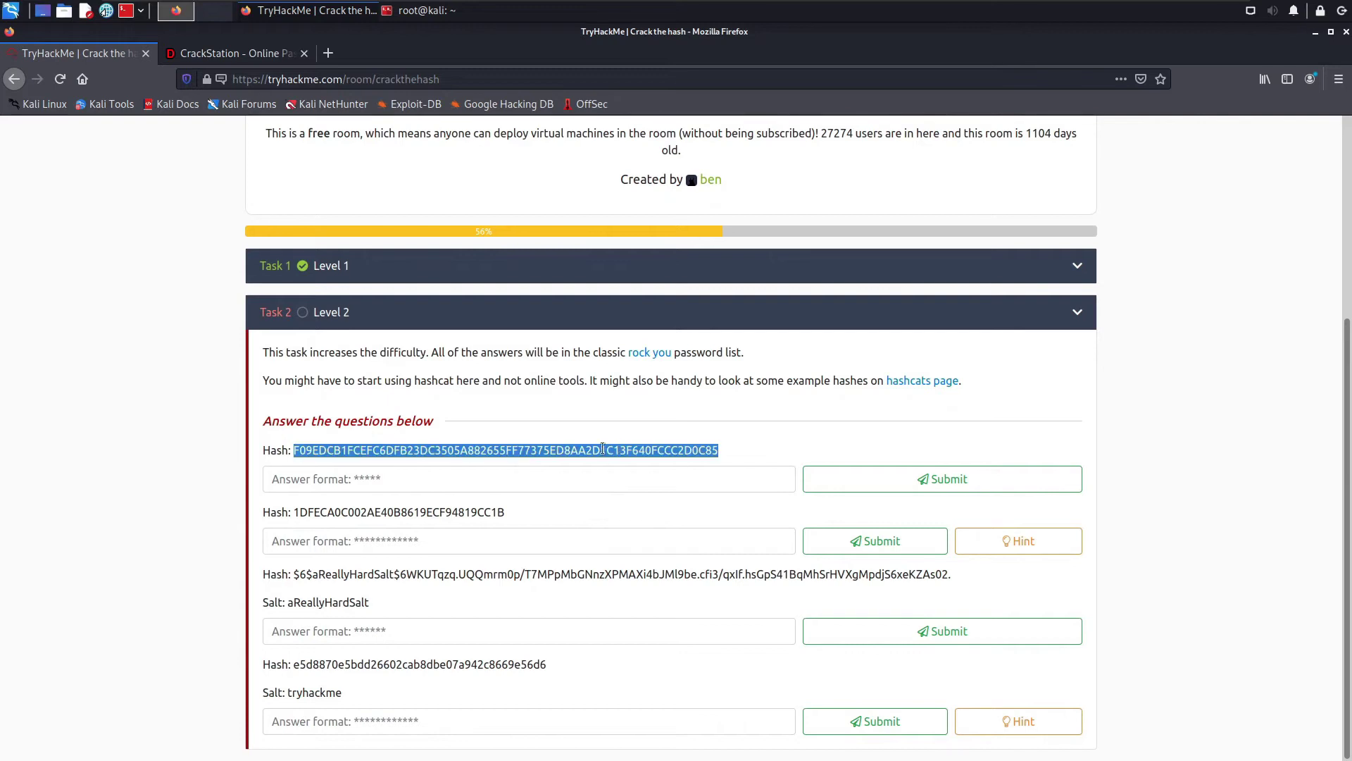
click(228, 53)
key(ctrl+v)
click(74, 53)
double_click(398, 512)
click(229, 53)
key(ctrl+v)
click(74, 53)
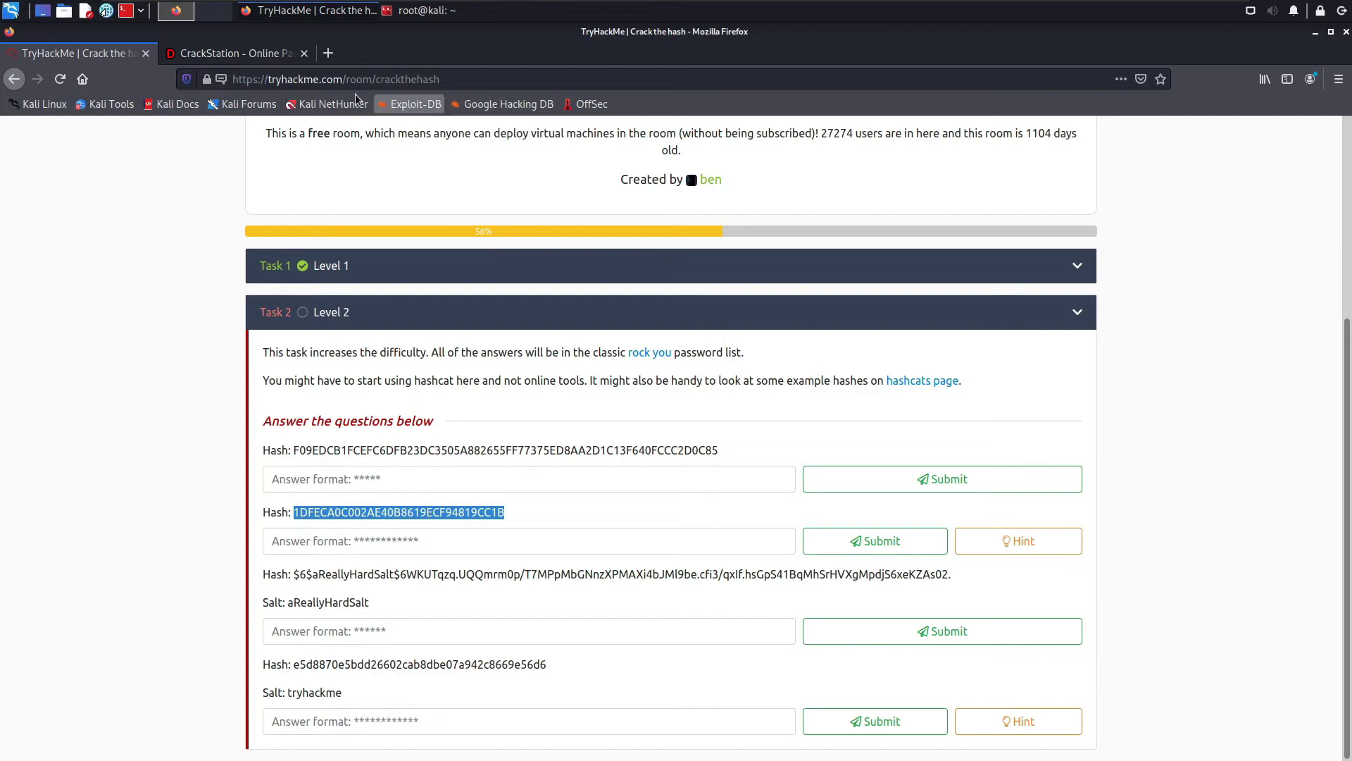
key(ctrl+Tab)
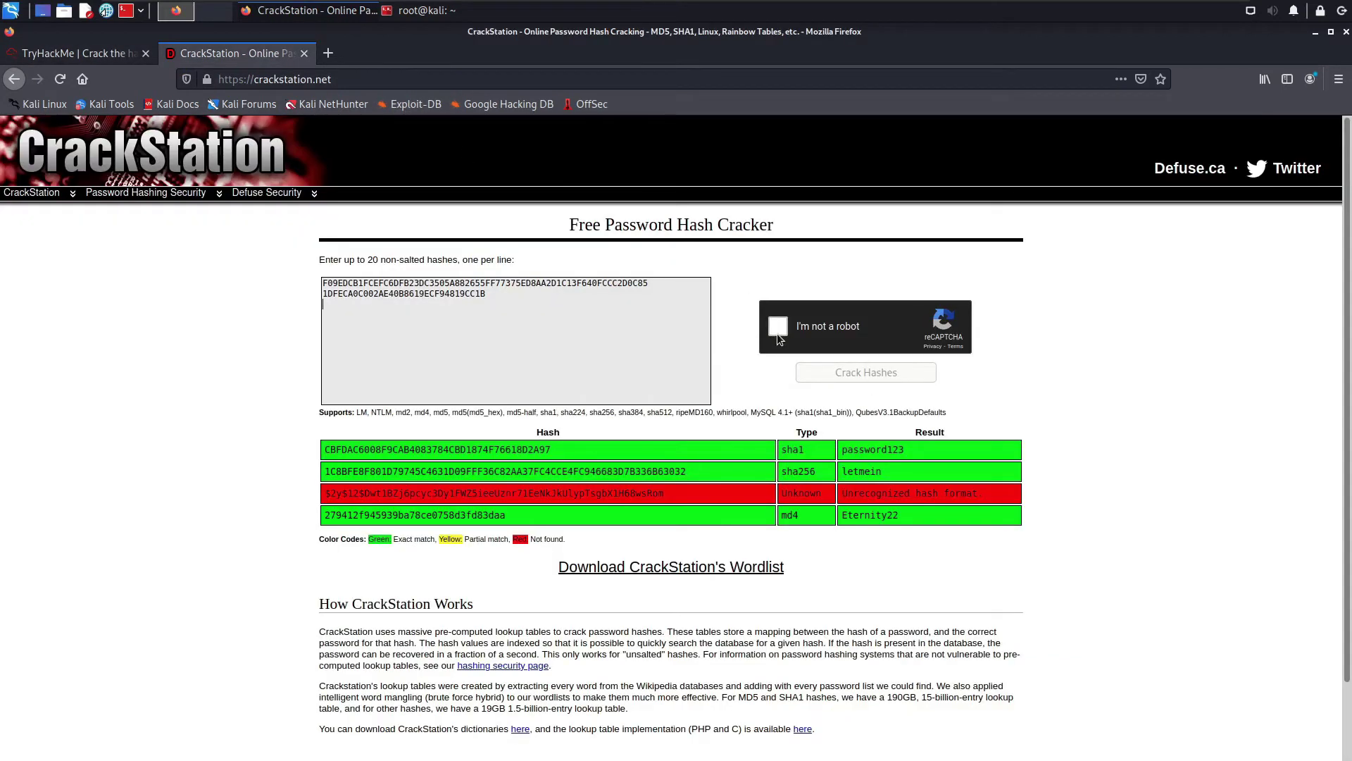
click(777, 333)
click(875, 378)
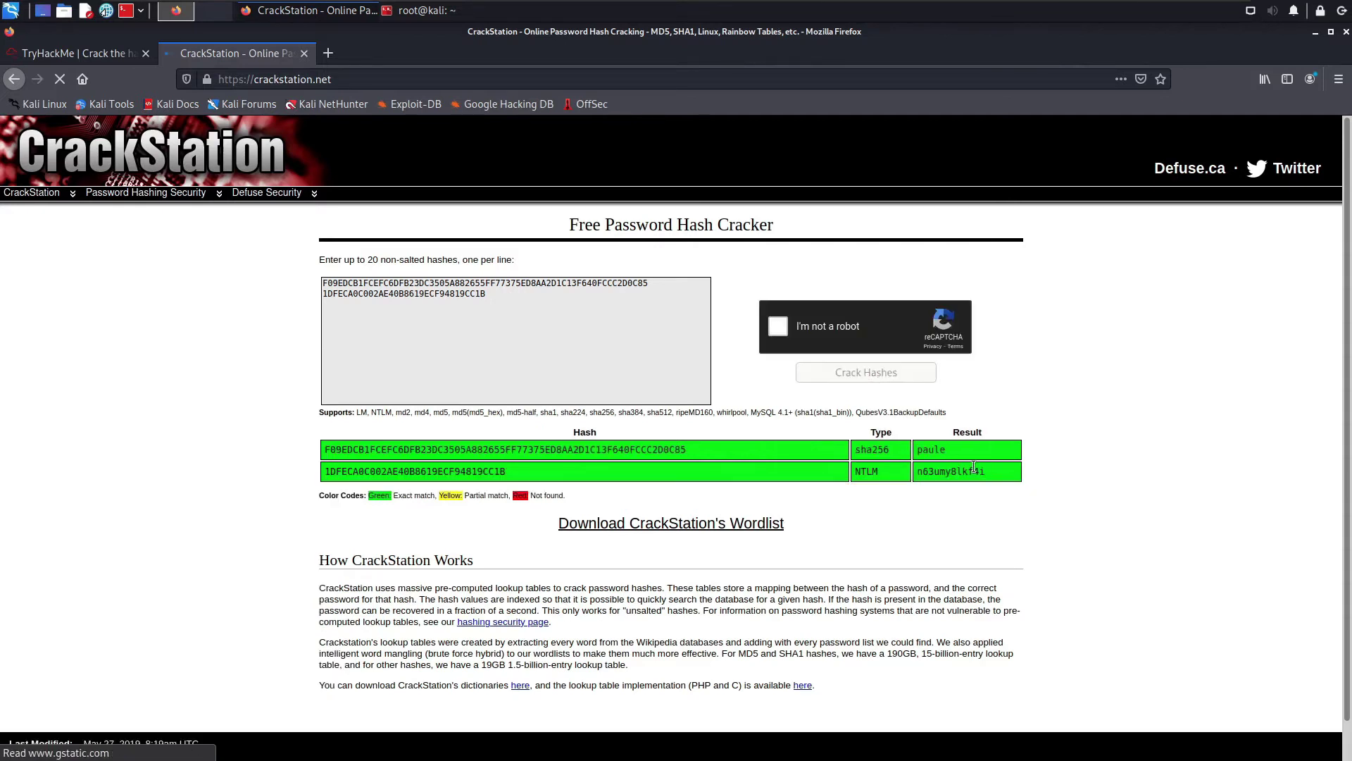
double_click(941, 449)
click(80, 53)
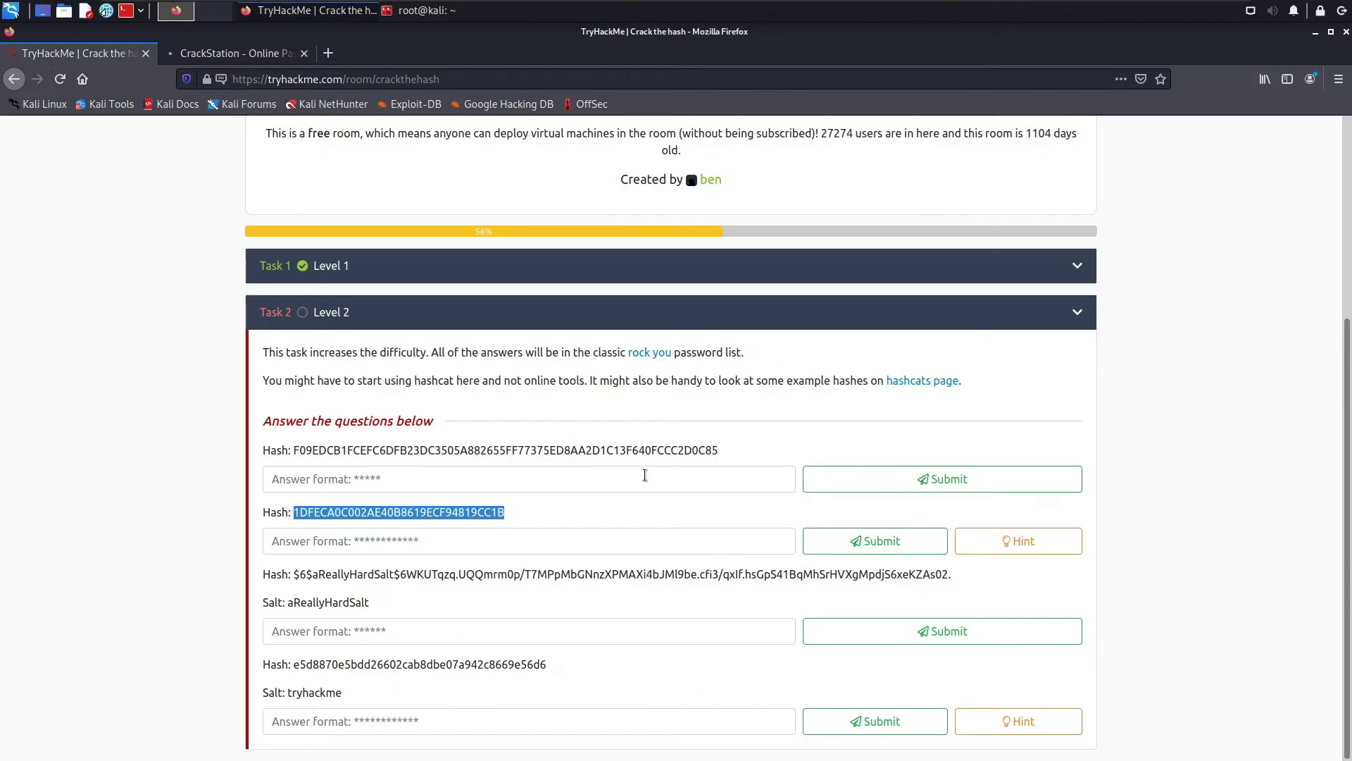
click(645, 477)
text(paule)
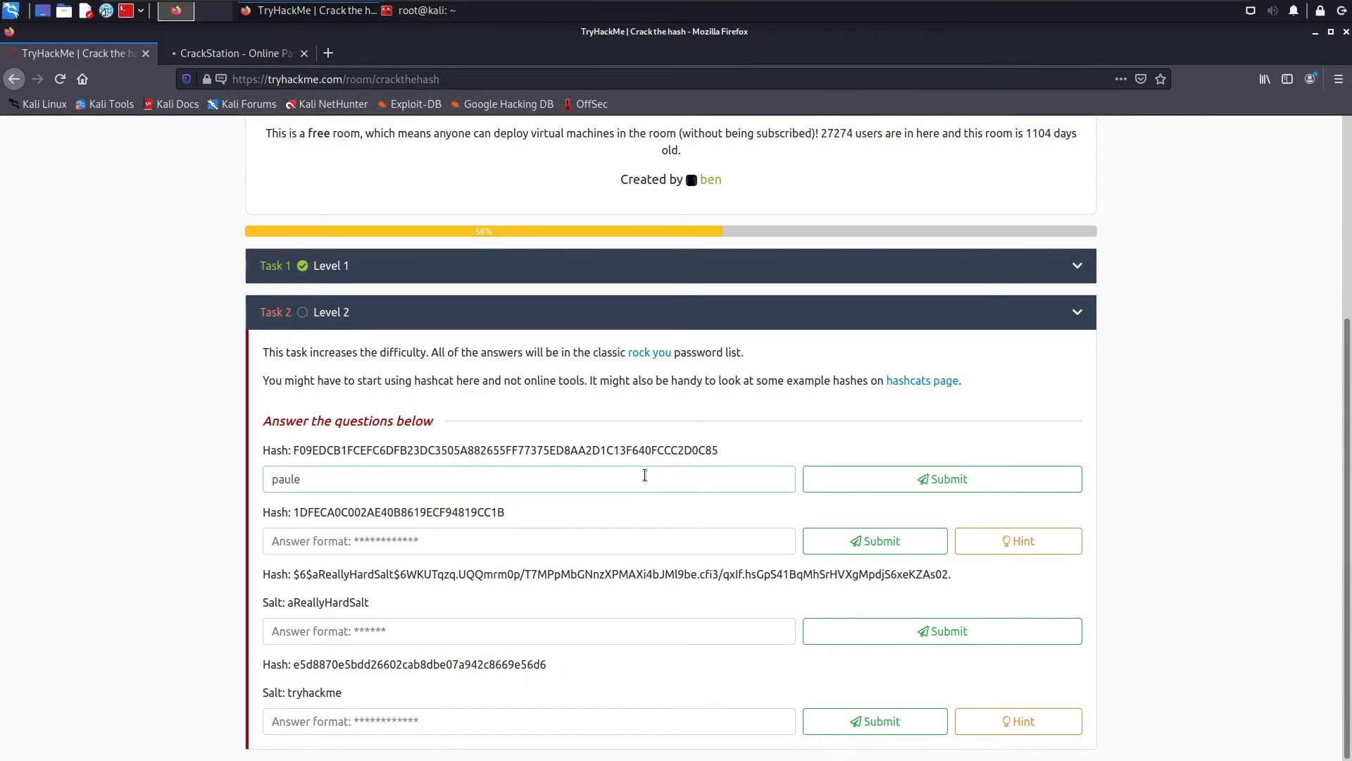
key(Return)
click(238, 52)
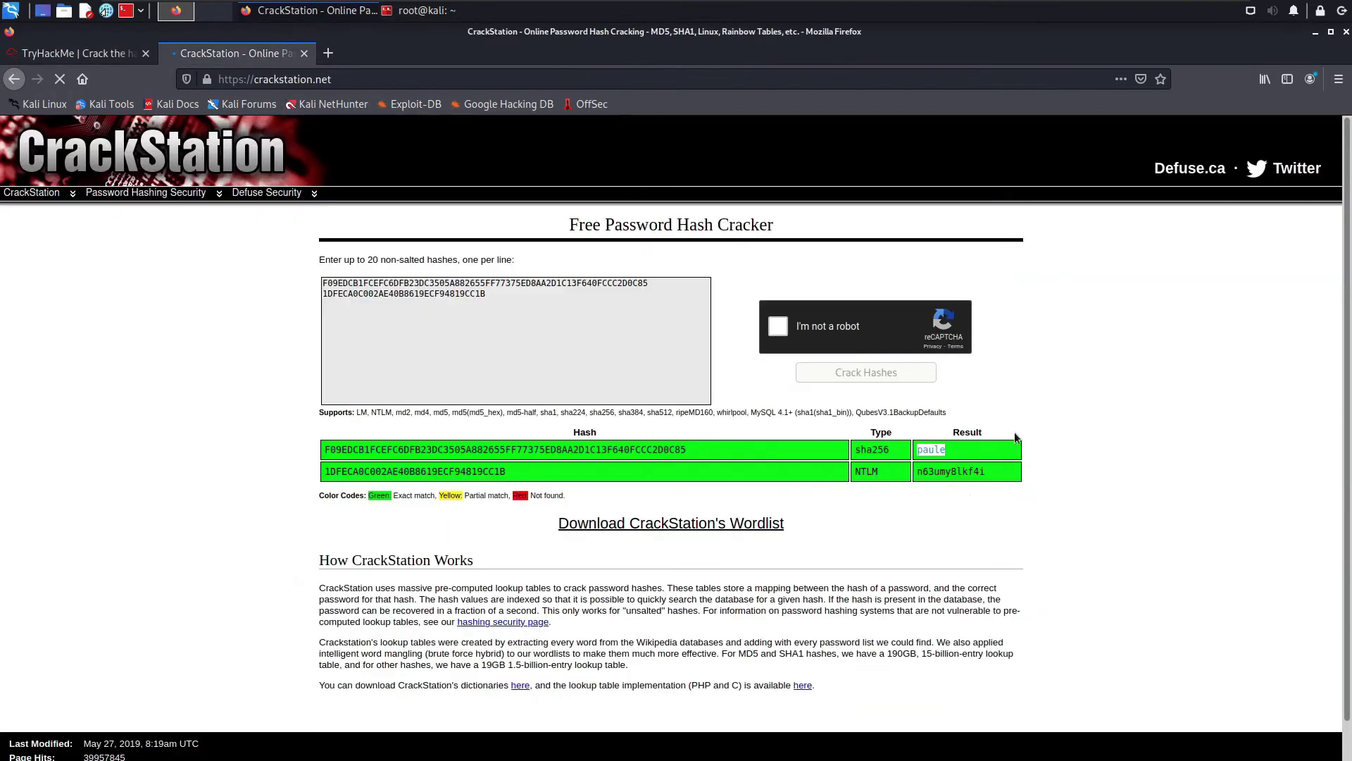
double_click(942, 472)
key(ctrl+c)
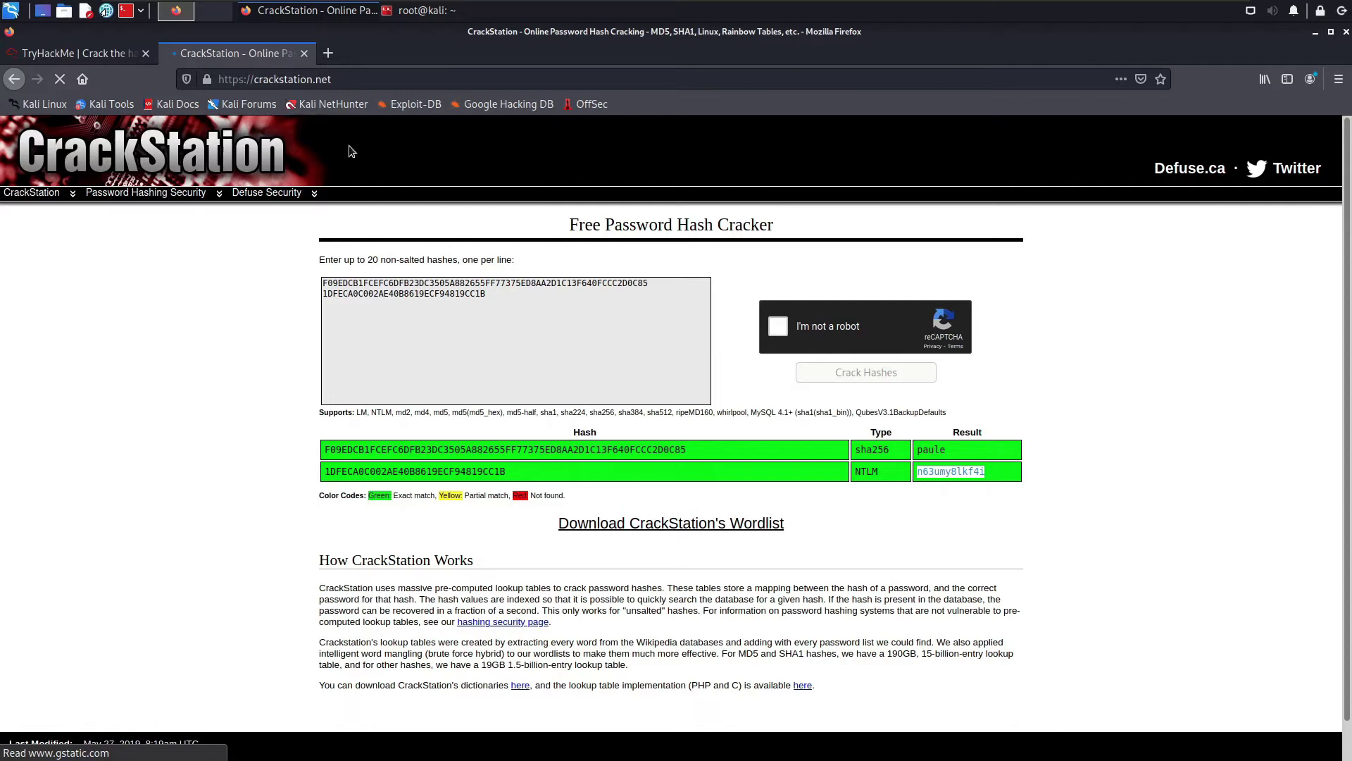
click(79, 53)
click(551, 539)
key(ctrl+v)
key(Return)
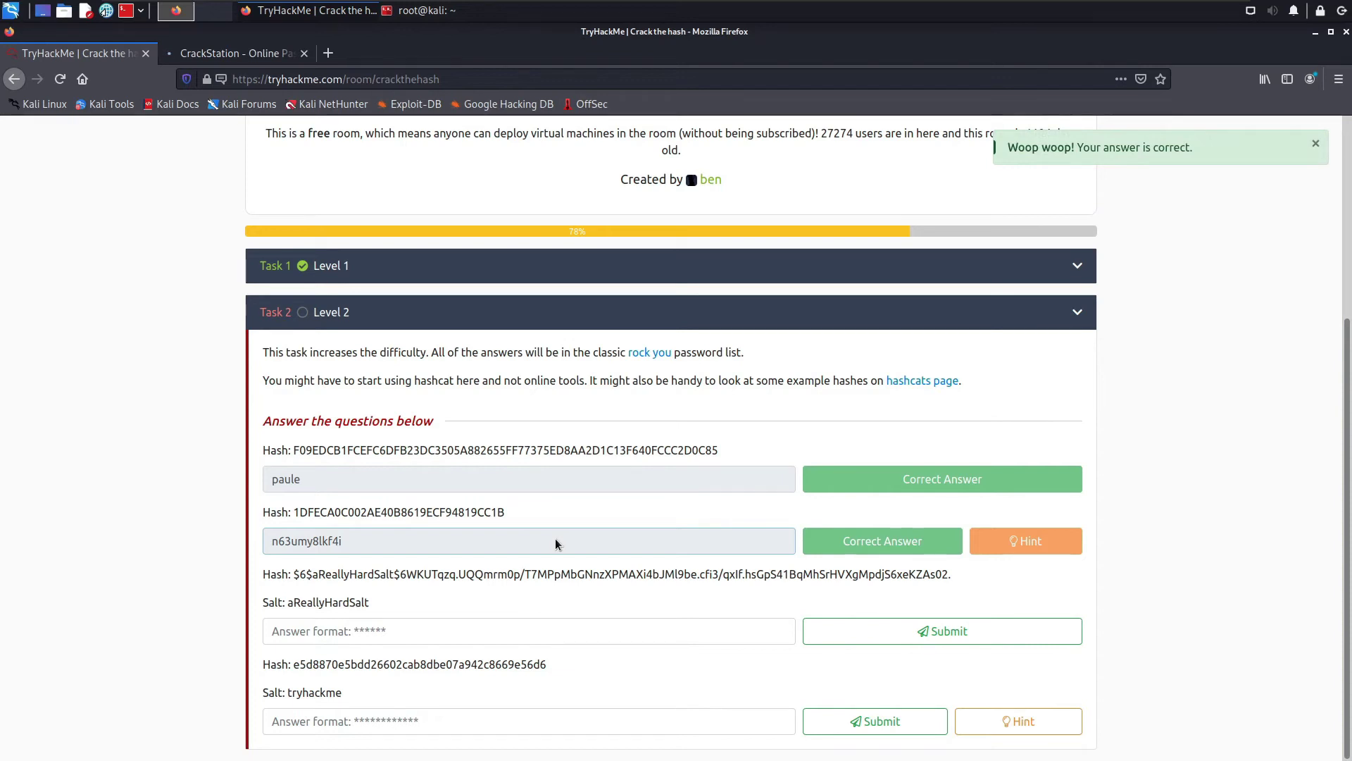
Identify the third hash, with its $ signs escaped, as SHA-512 Crypt using hashid -m
drag(294, 575, 953, 574)
key(ctrl+c)
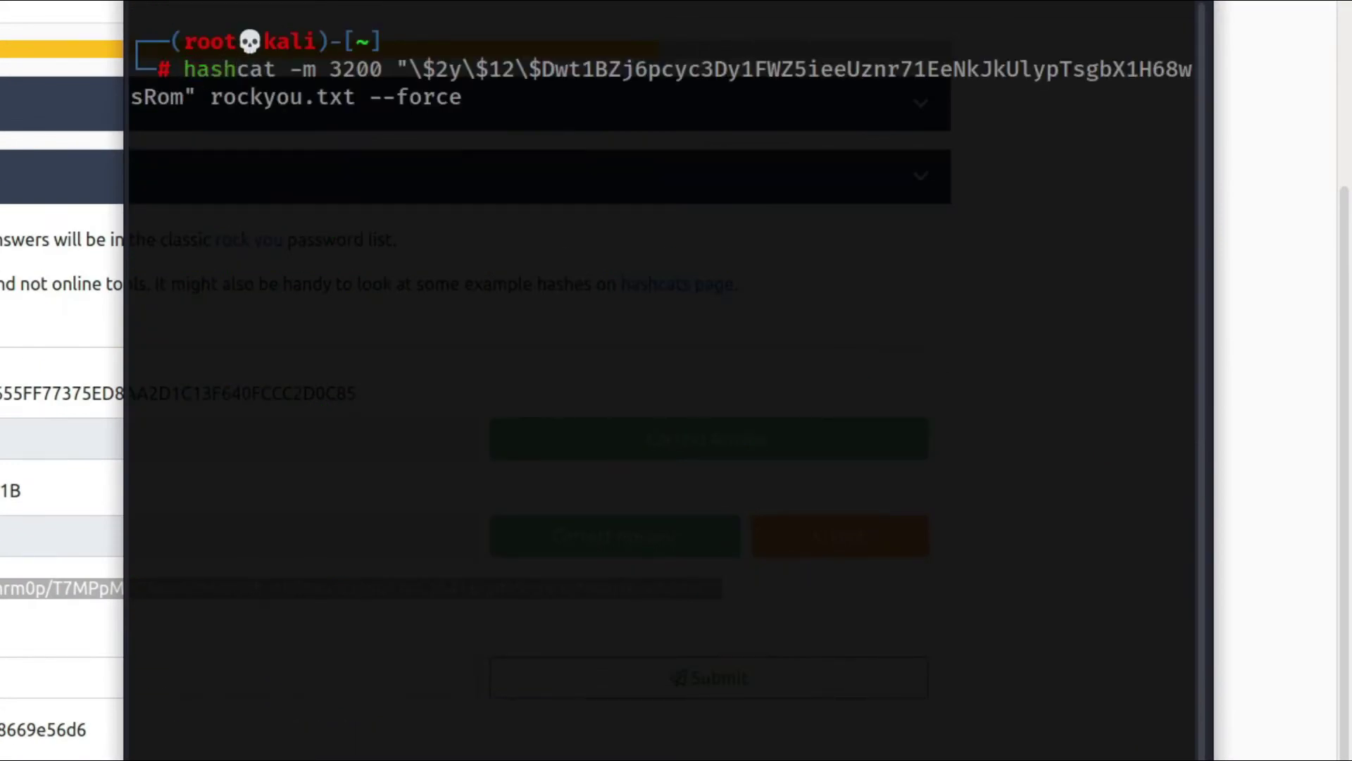
key(Up)
text(-m)
key(ctrl+k)
key(ctrl+shift+v)
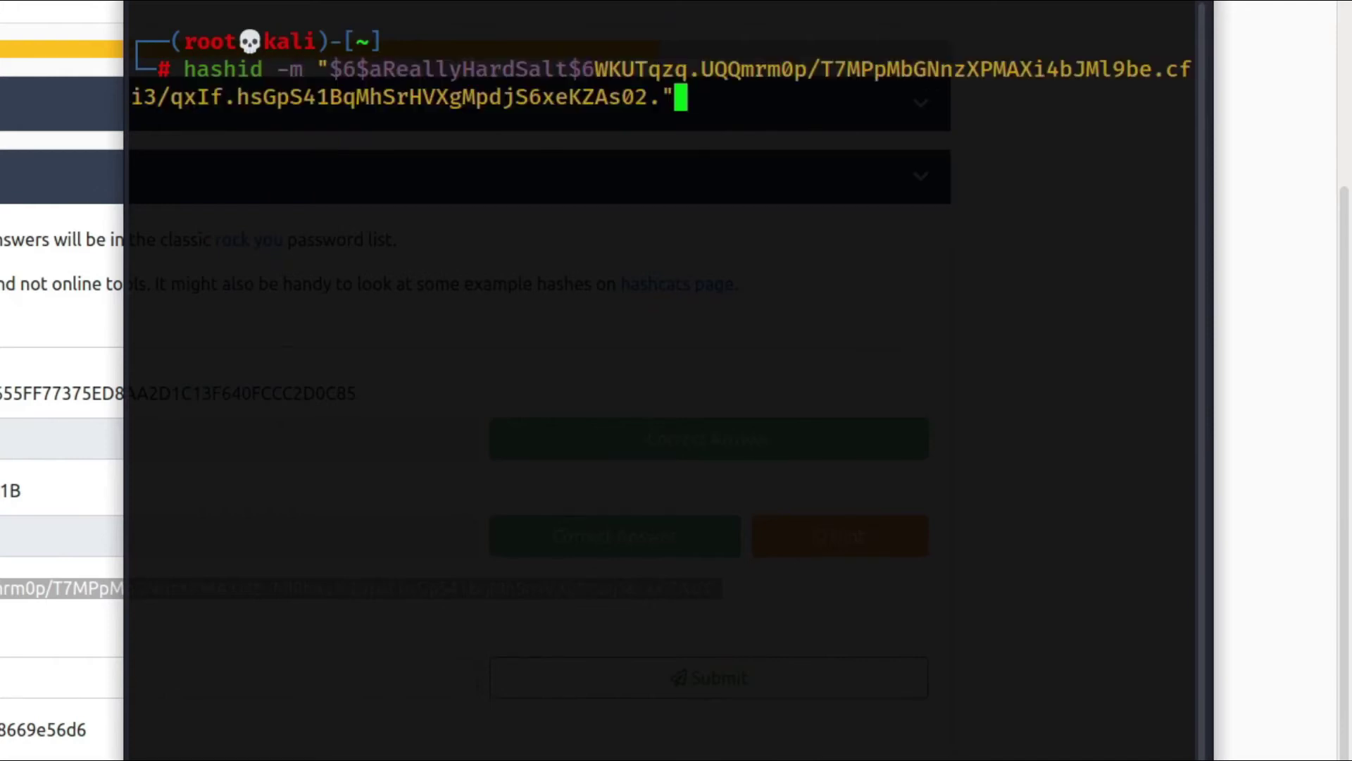
key(ctrl+a)
key(Right)
key(Right)
key(Right)
key(Right)
key(Right)
key(Right)
key(Right)
text(\)
key(Right)
key(Right)
text(\)
key(Right)
key(Right)
key(Right)
key(Right)
key(Right)
key(Right)
key(Right)
key(Right)
text(\)
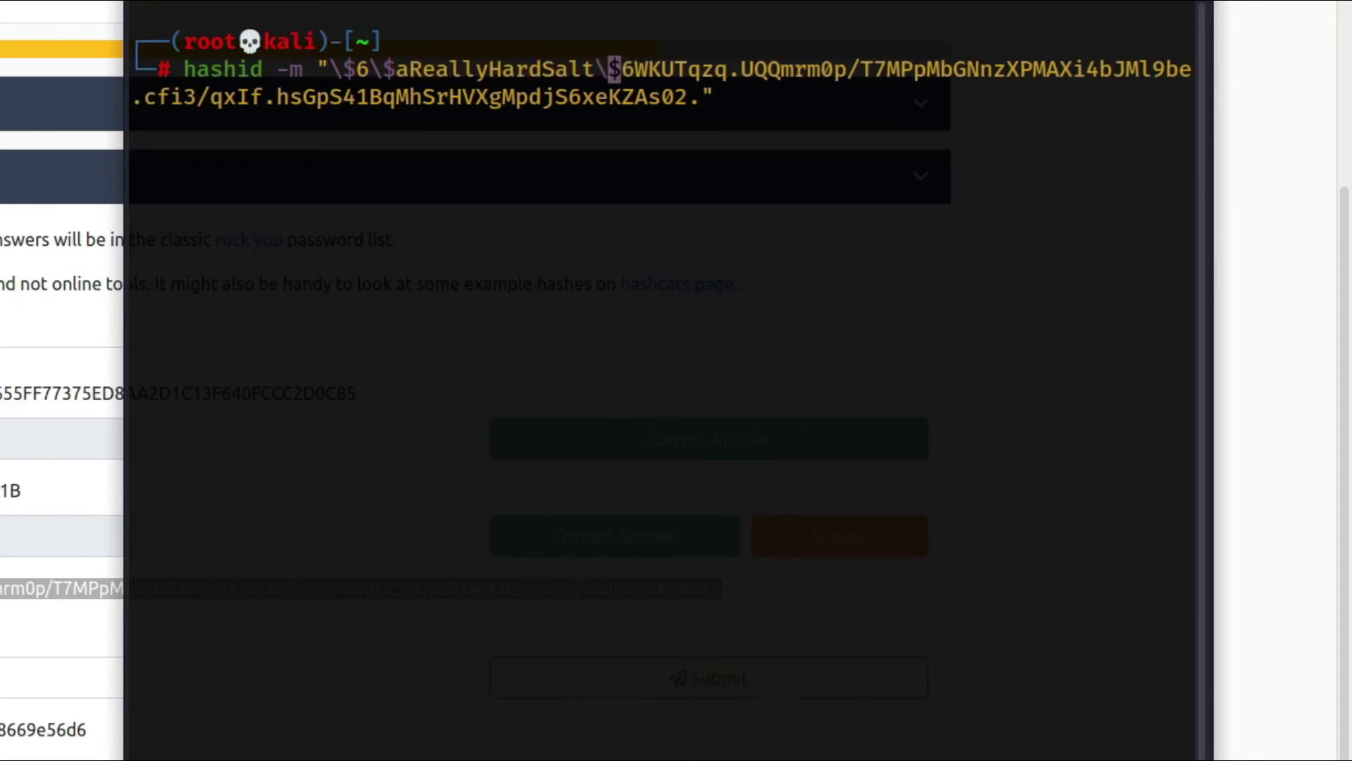
key(Return)
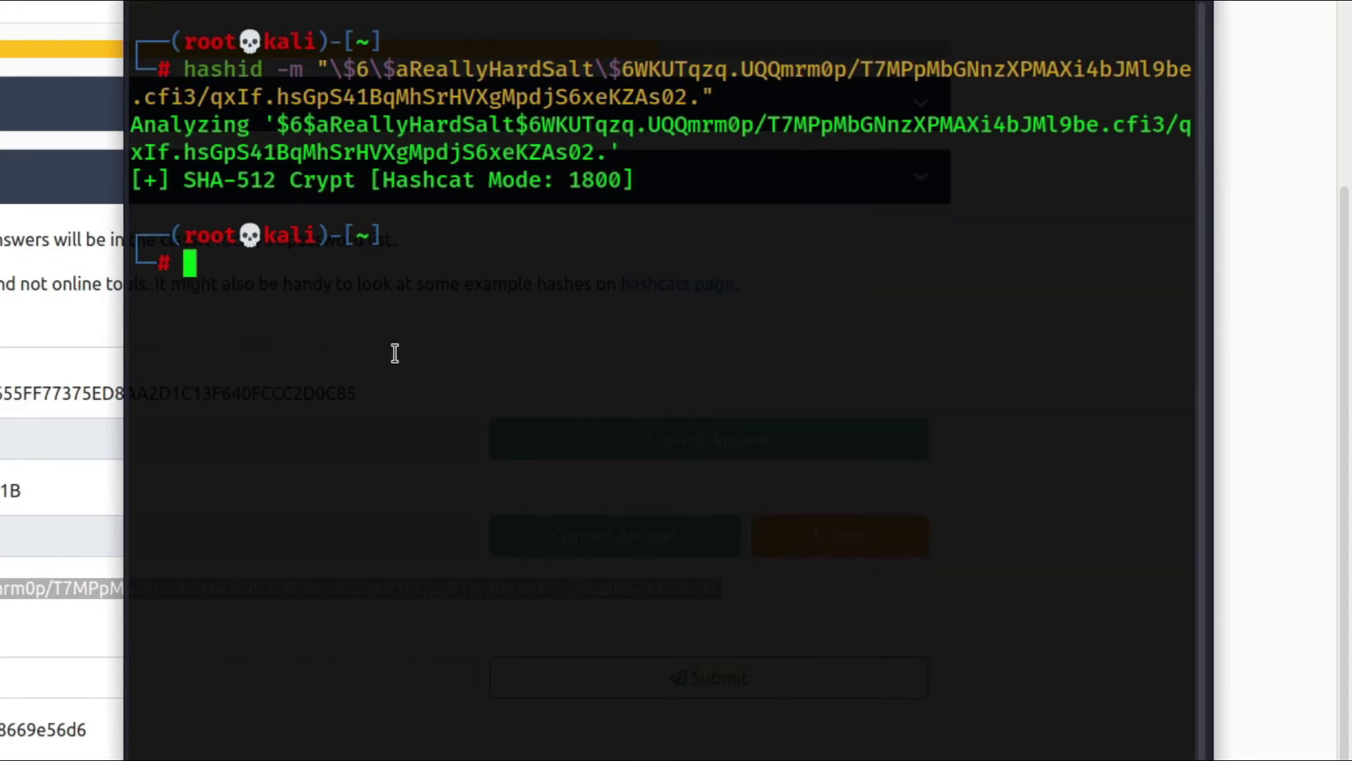
text(clear)
Crack the SHA-512 Crypt hash with hashcat -m 1800 and rockyou.txt, then copy waka99
key(Return)
text(hashcat -m )
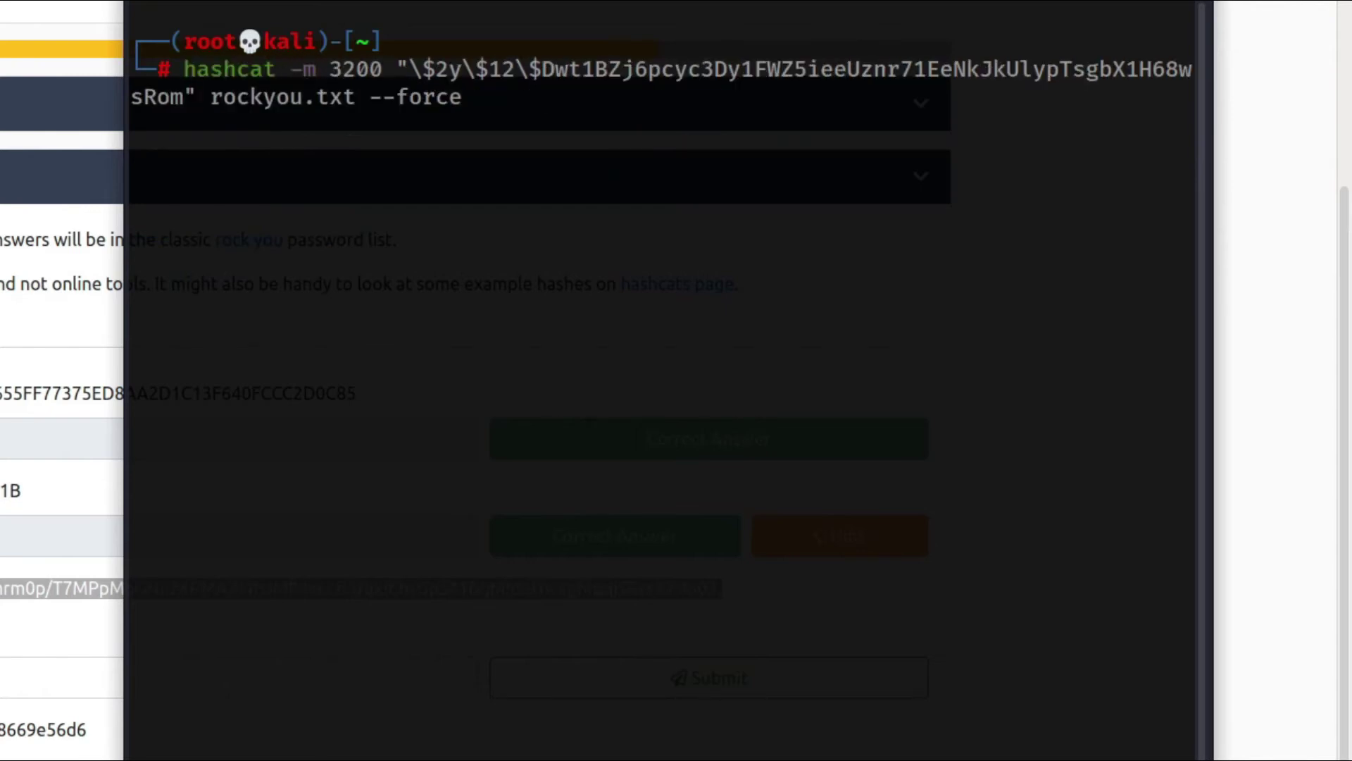
text(1800)
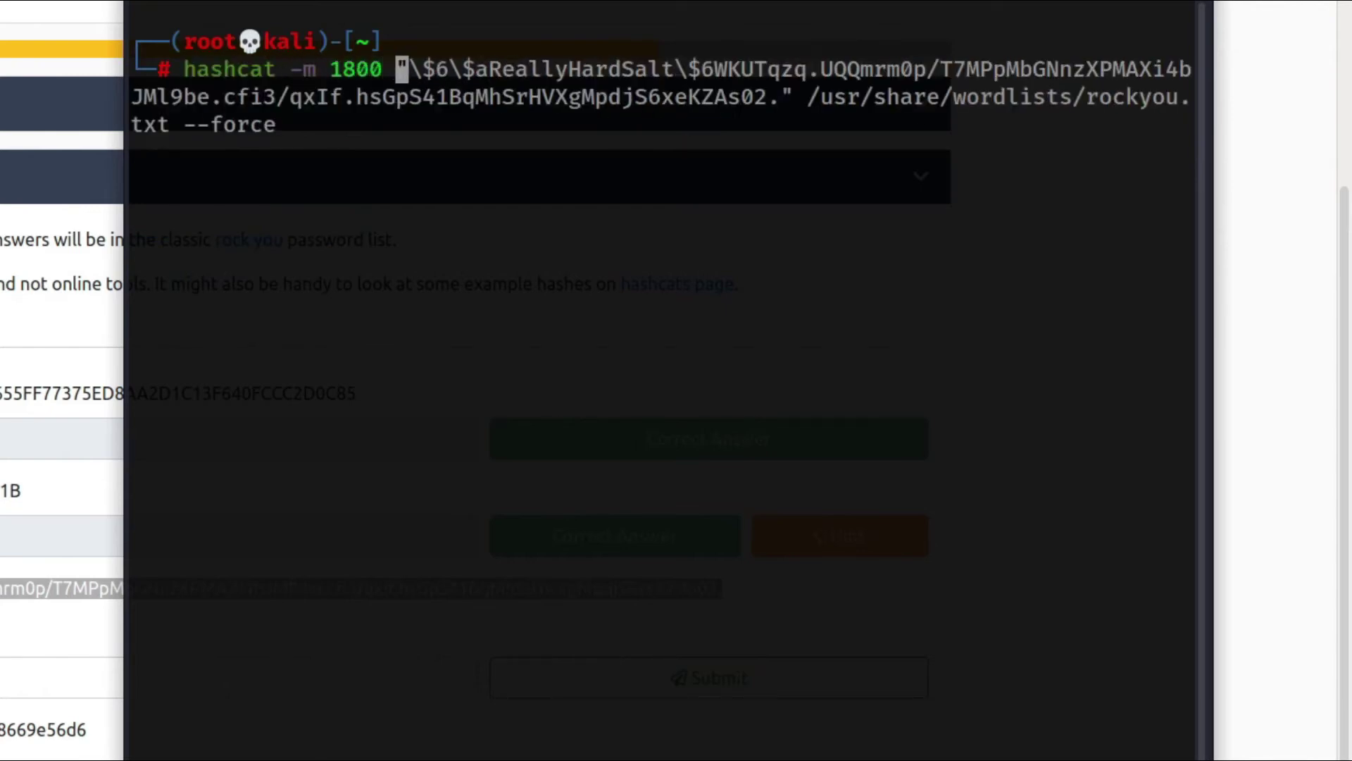
text( ")
key(ctrl+shift+v)
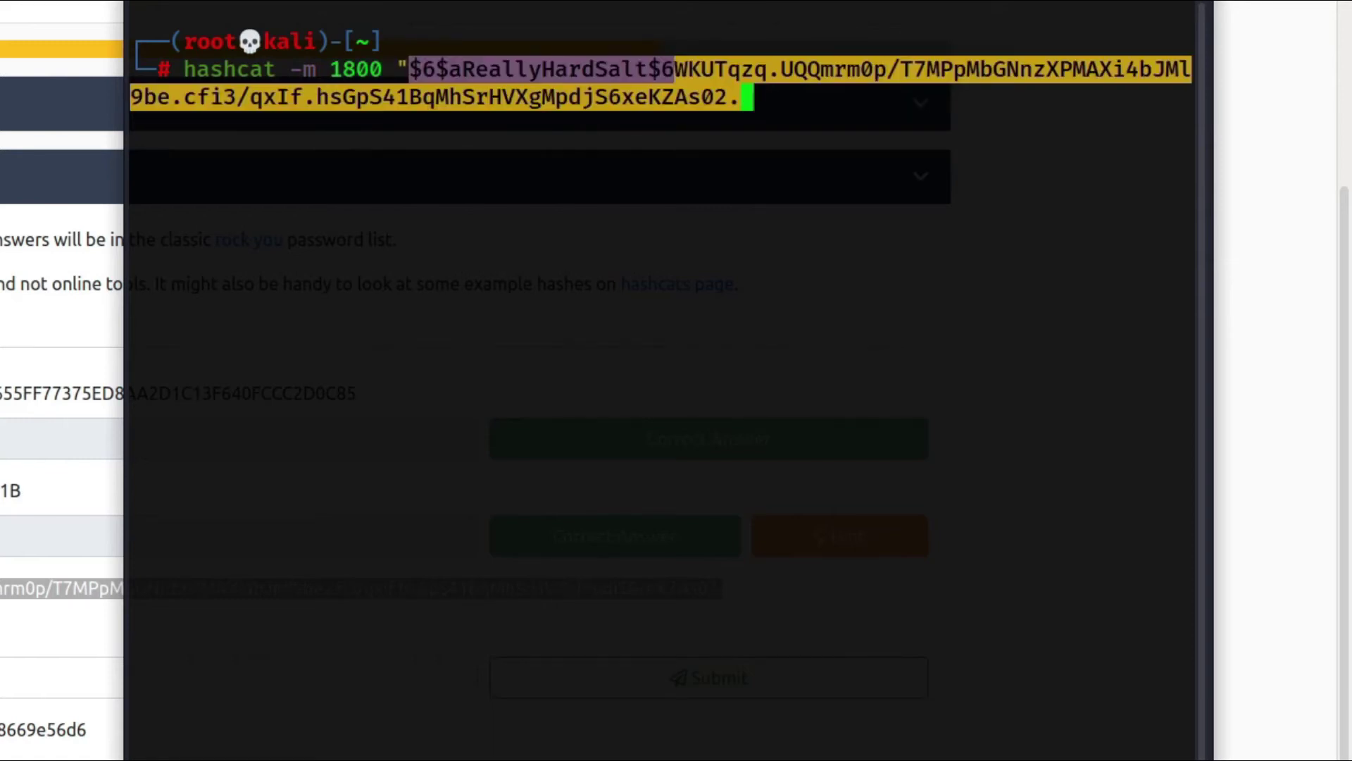
text(")
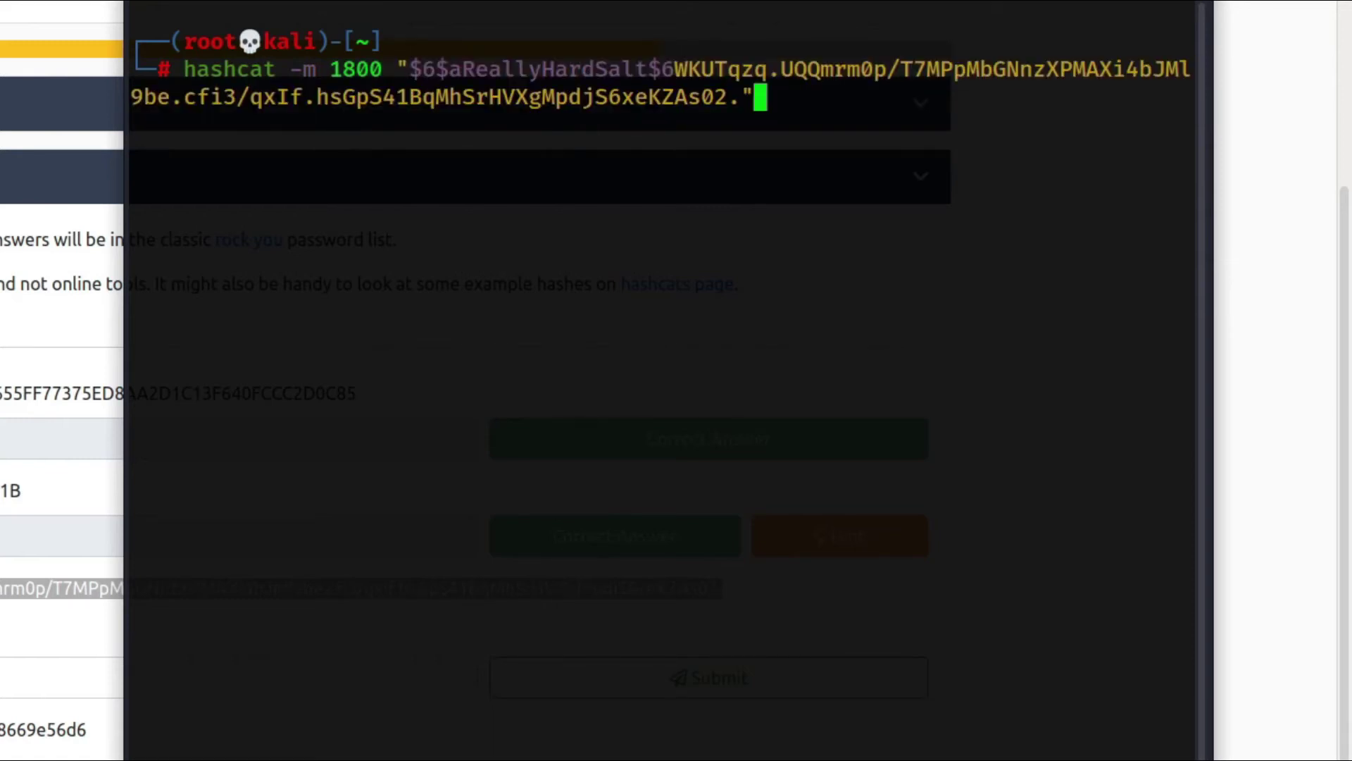
text( rock)
key(Tab)
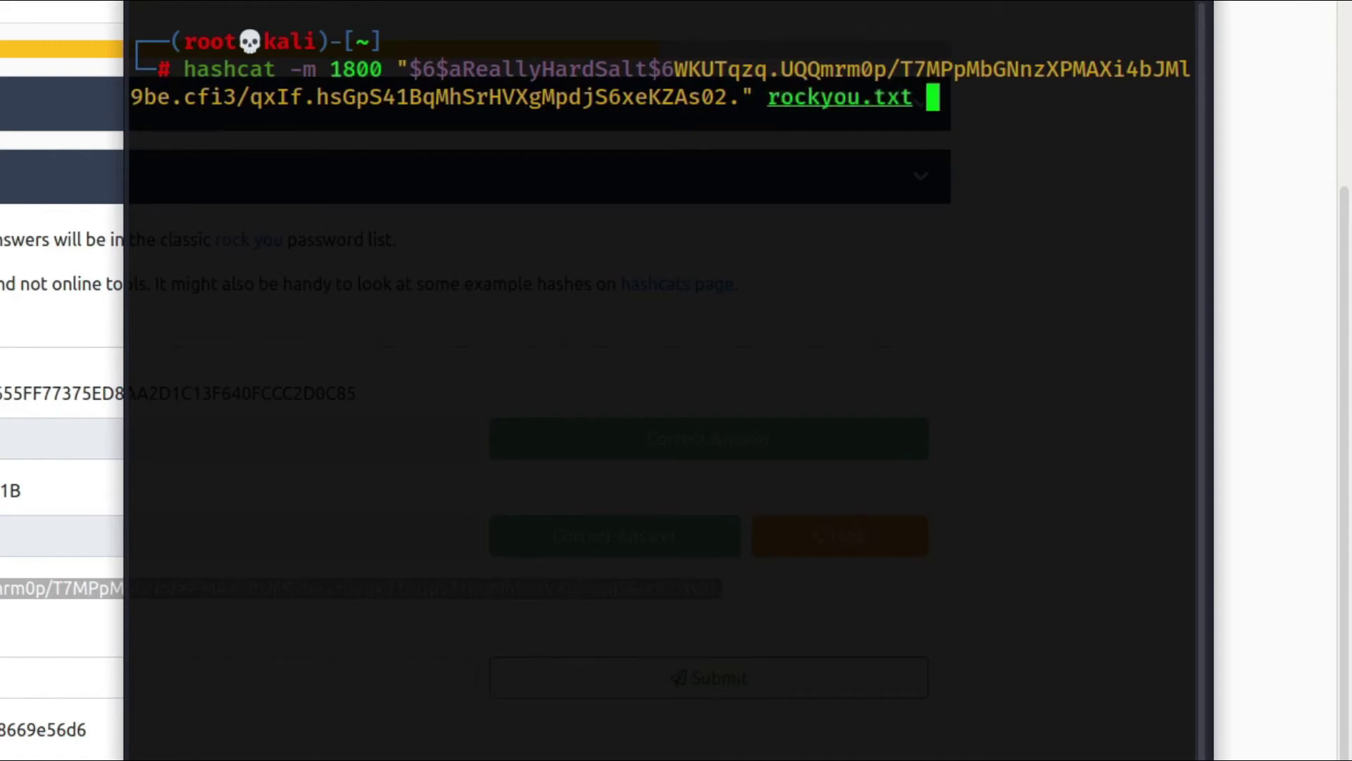
text(--force)
key(Home)
text(\\\)
key(Return)
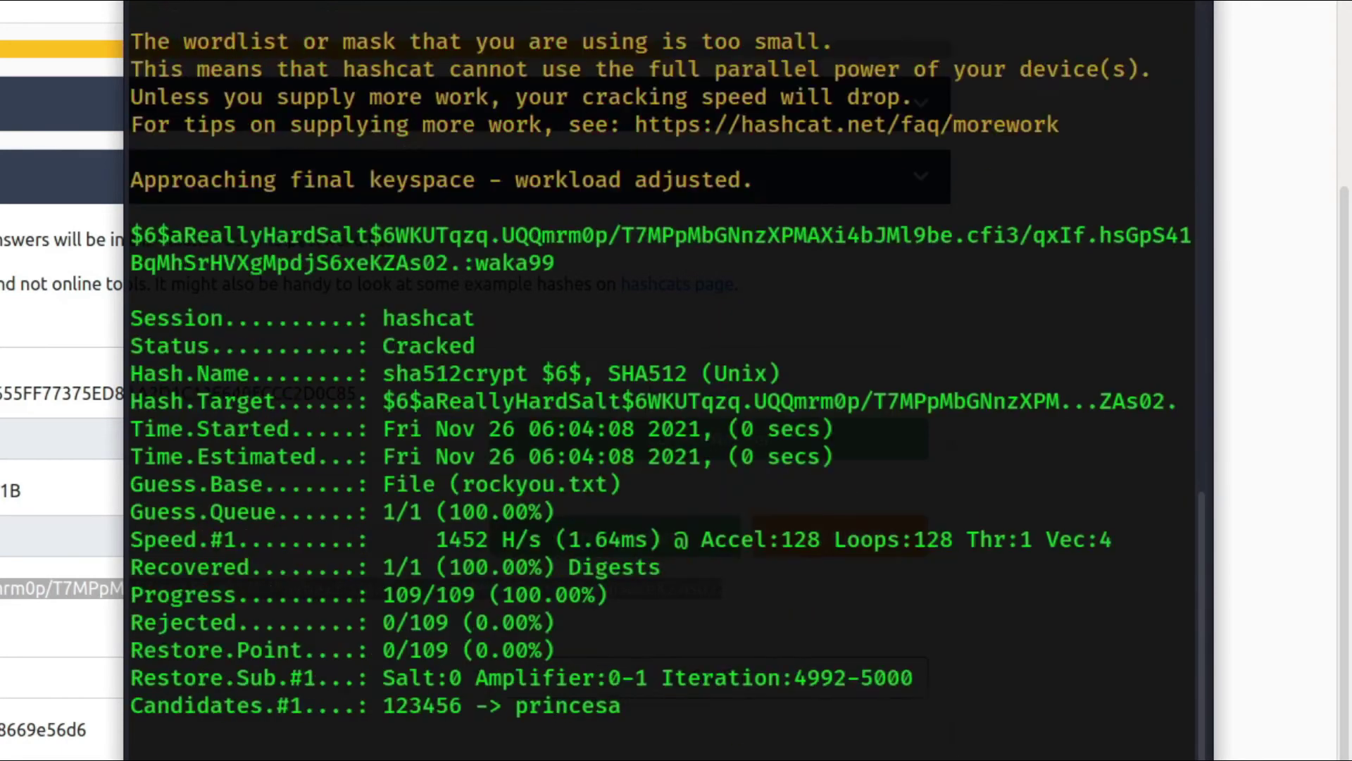
drag(476, 152, 555, 153)
right_click(543, 152)
click(592, 171)
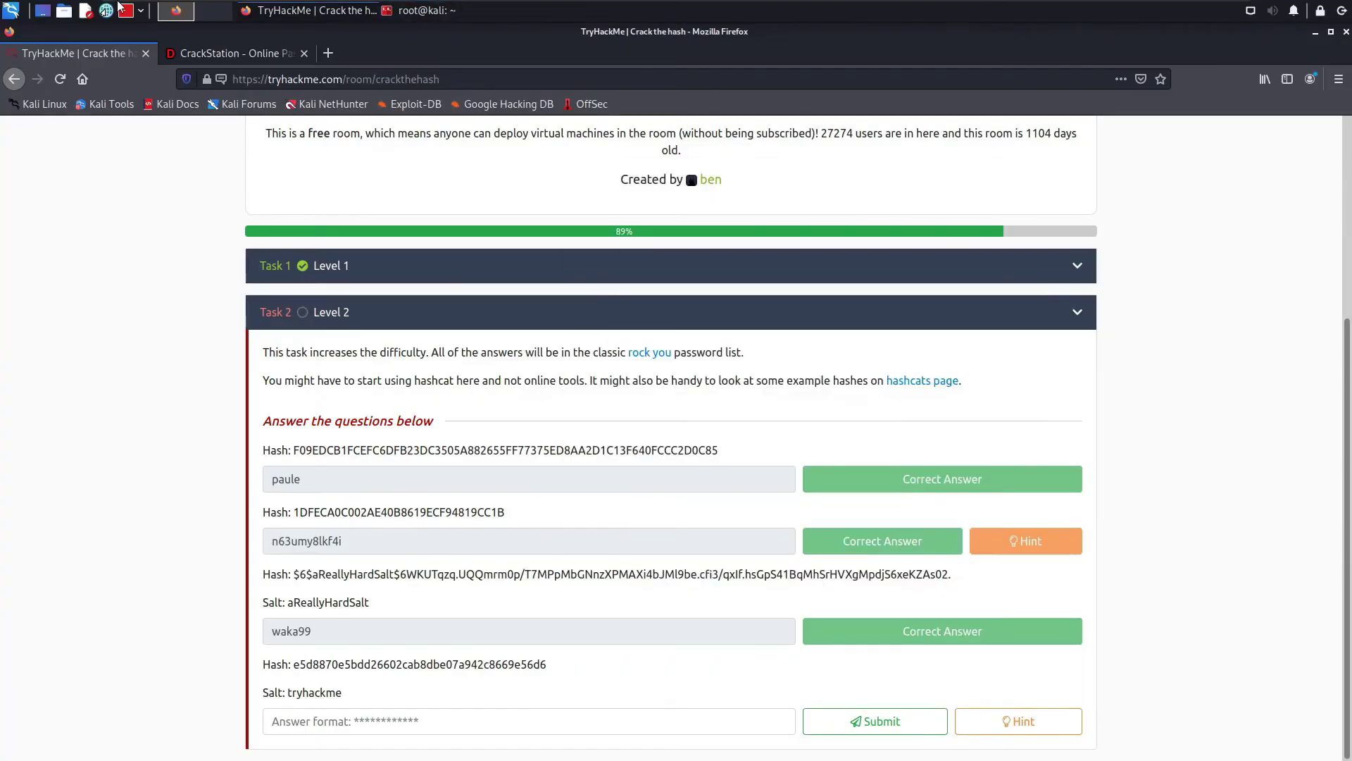
Load the hashcat example_hashes wiki in a new tab, search it for md5, and return to TryHackMe
click(328, 53)
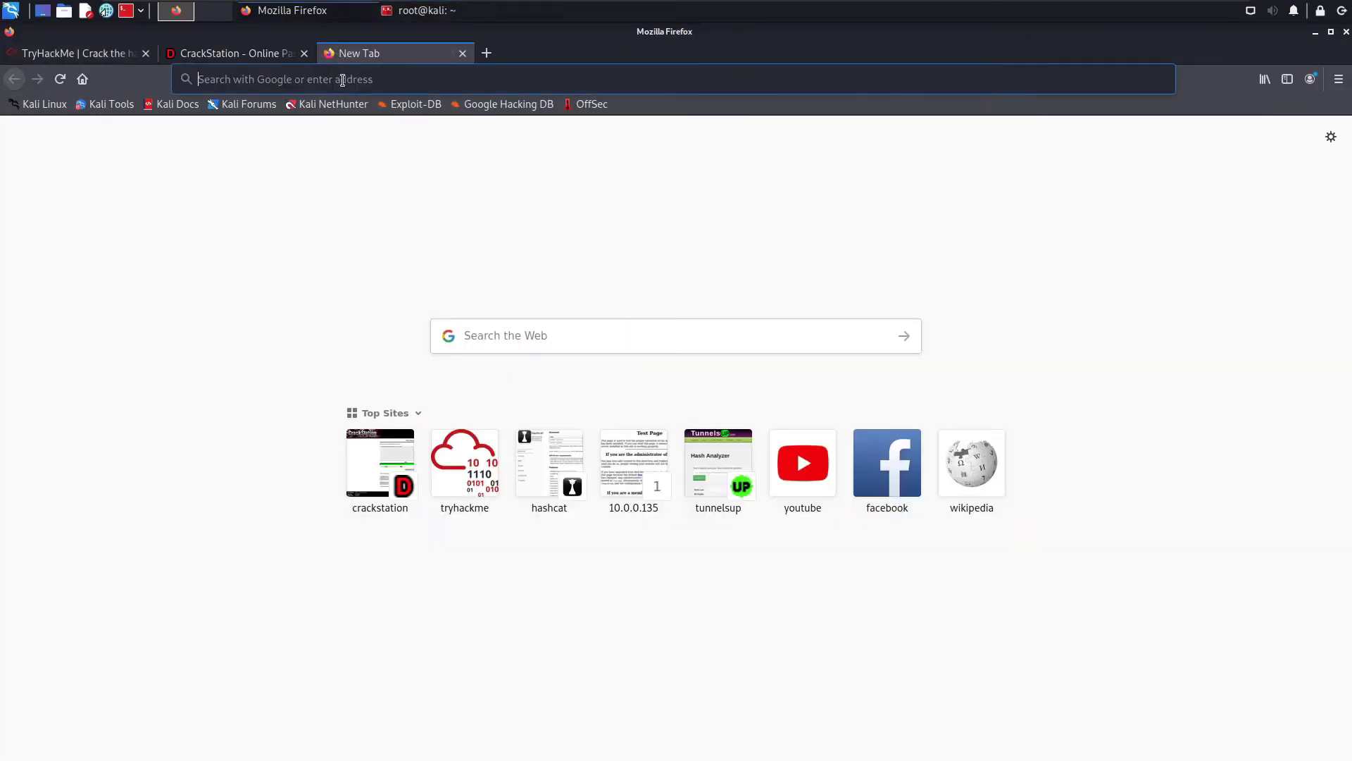
right_click(347, 81)
click(405, 168)
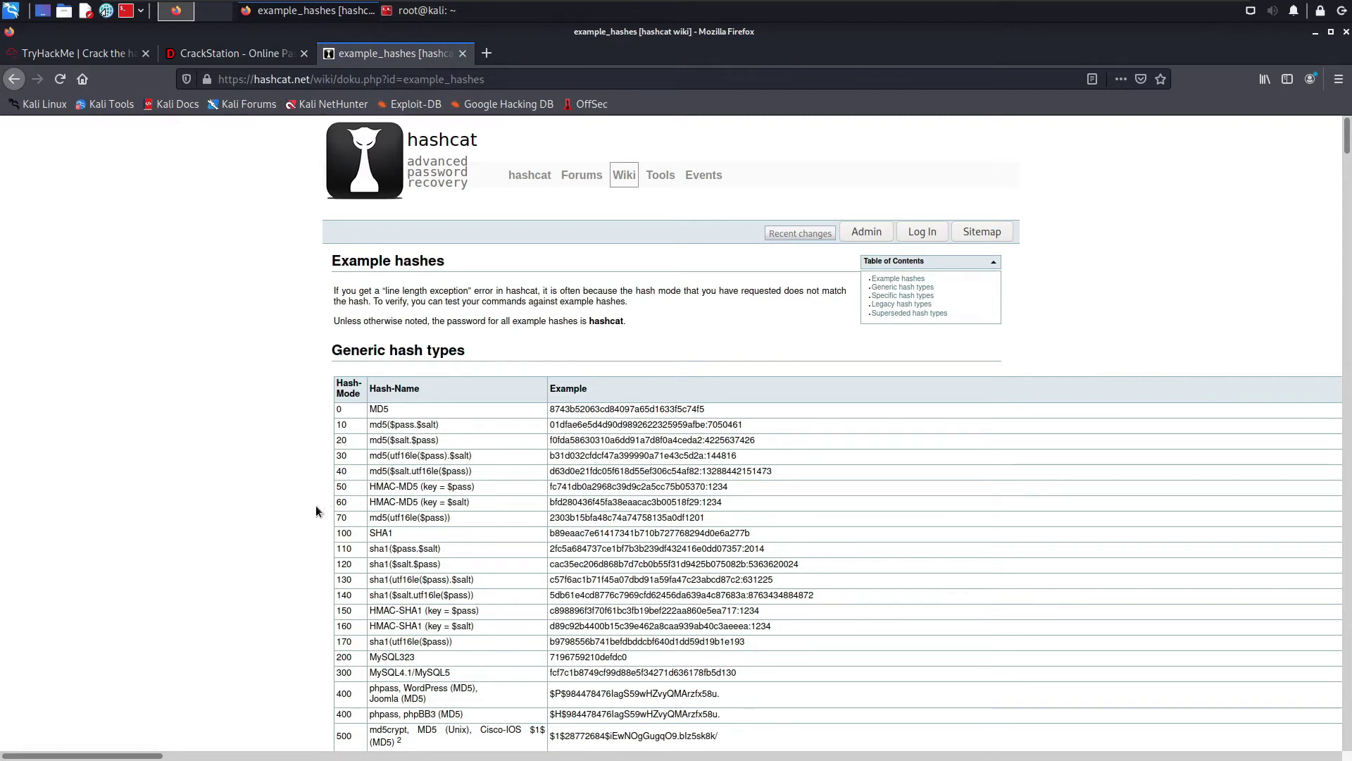
scroll(316, 511, down, 1)
scroll(316, 510, down, 2)
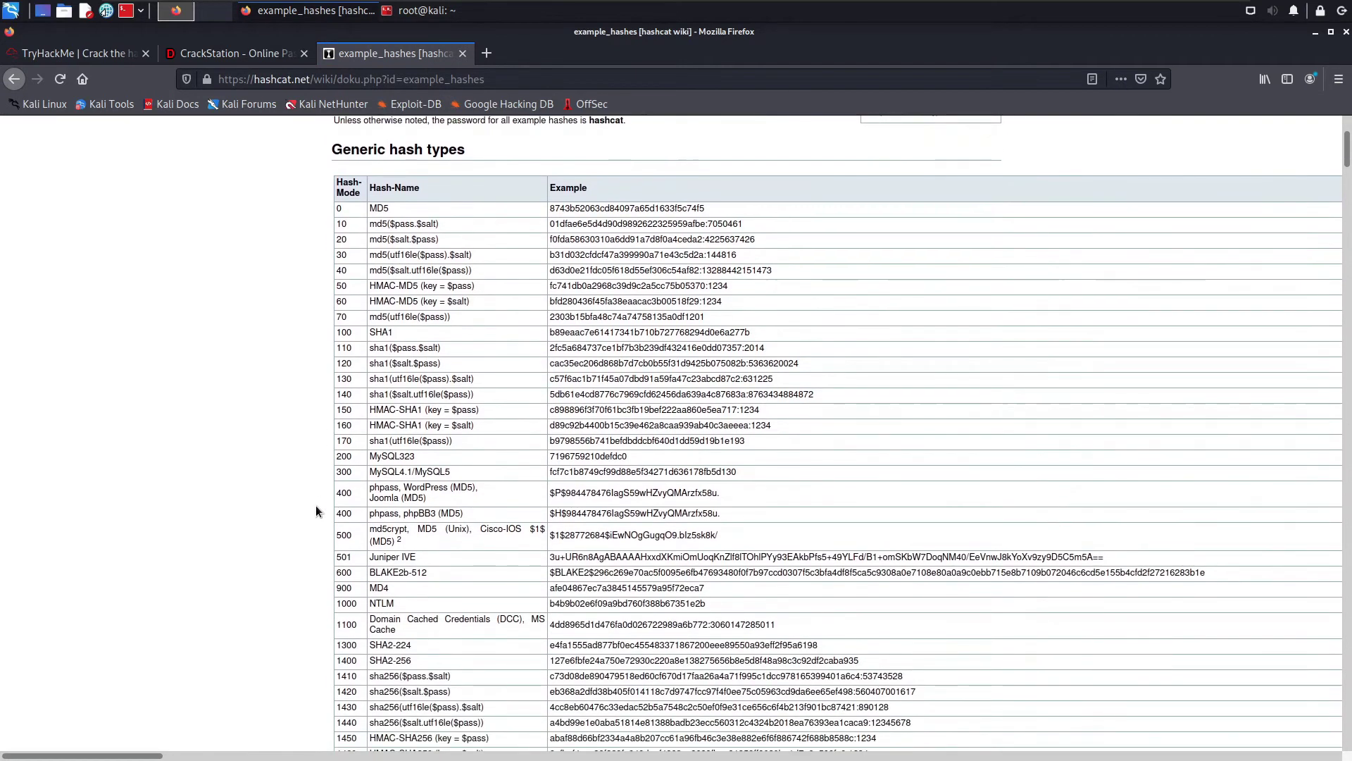
scroll(315, 507, down, 2)
scroll(316, 508, down, 1)
scroll(316, 507, down, 1)
scroll(316, 508, down, 3)
scroll(316, 511, down, 1)
scroll(316, 510, down, 2)
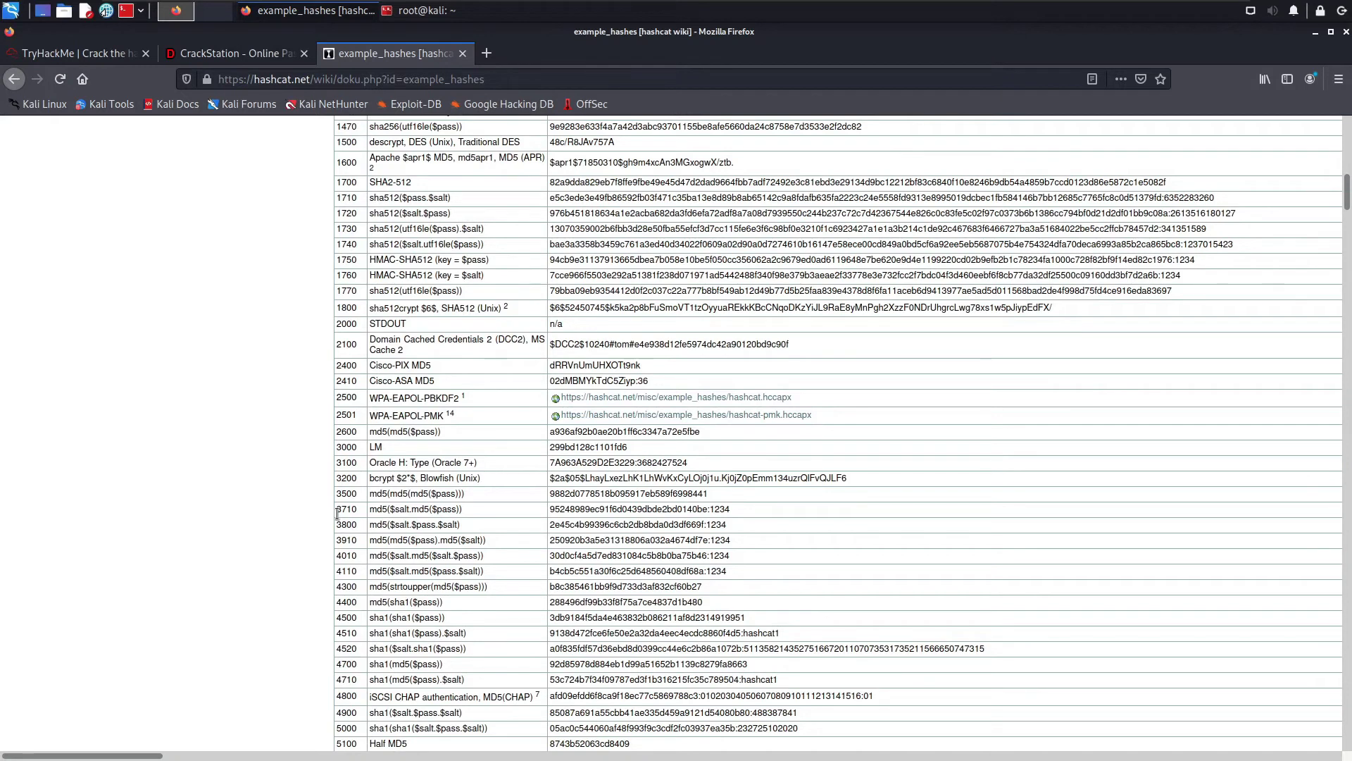
key(ctrl+f)
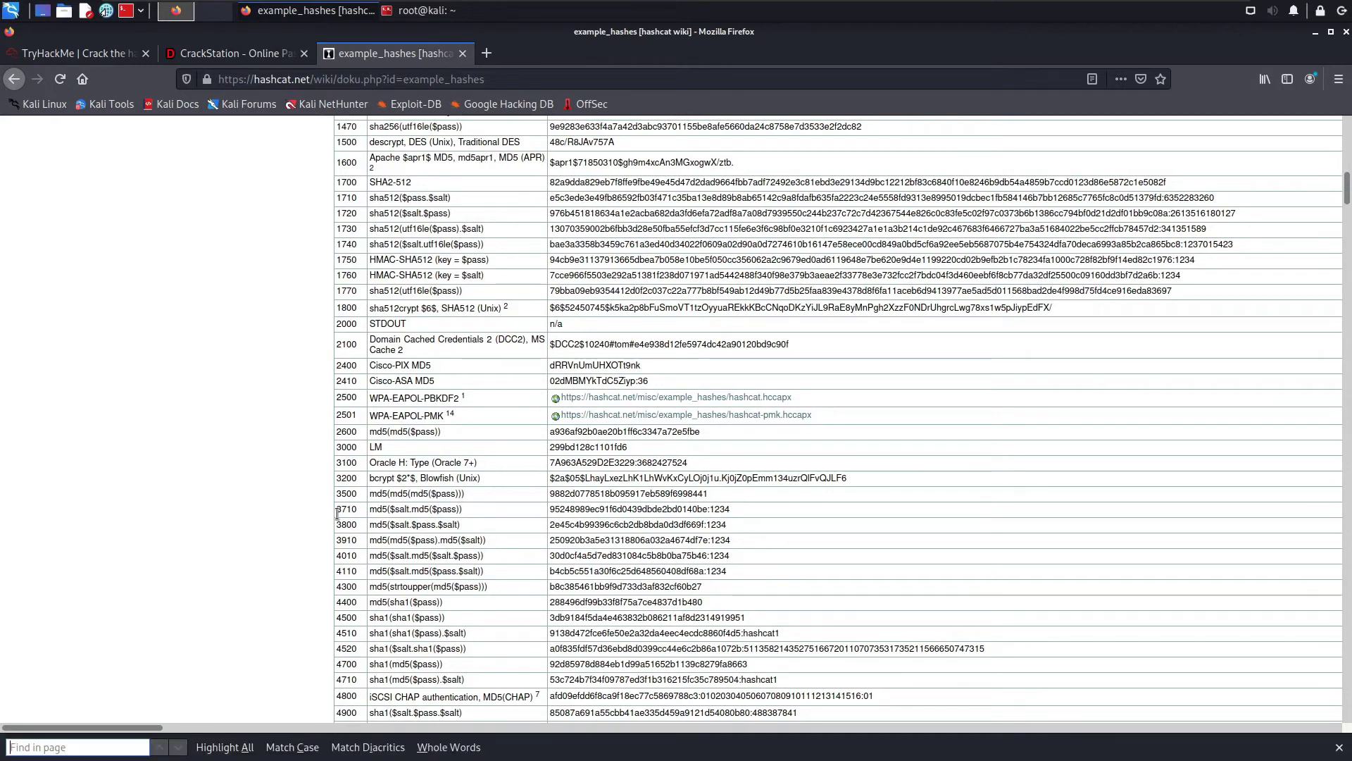
text(md5)
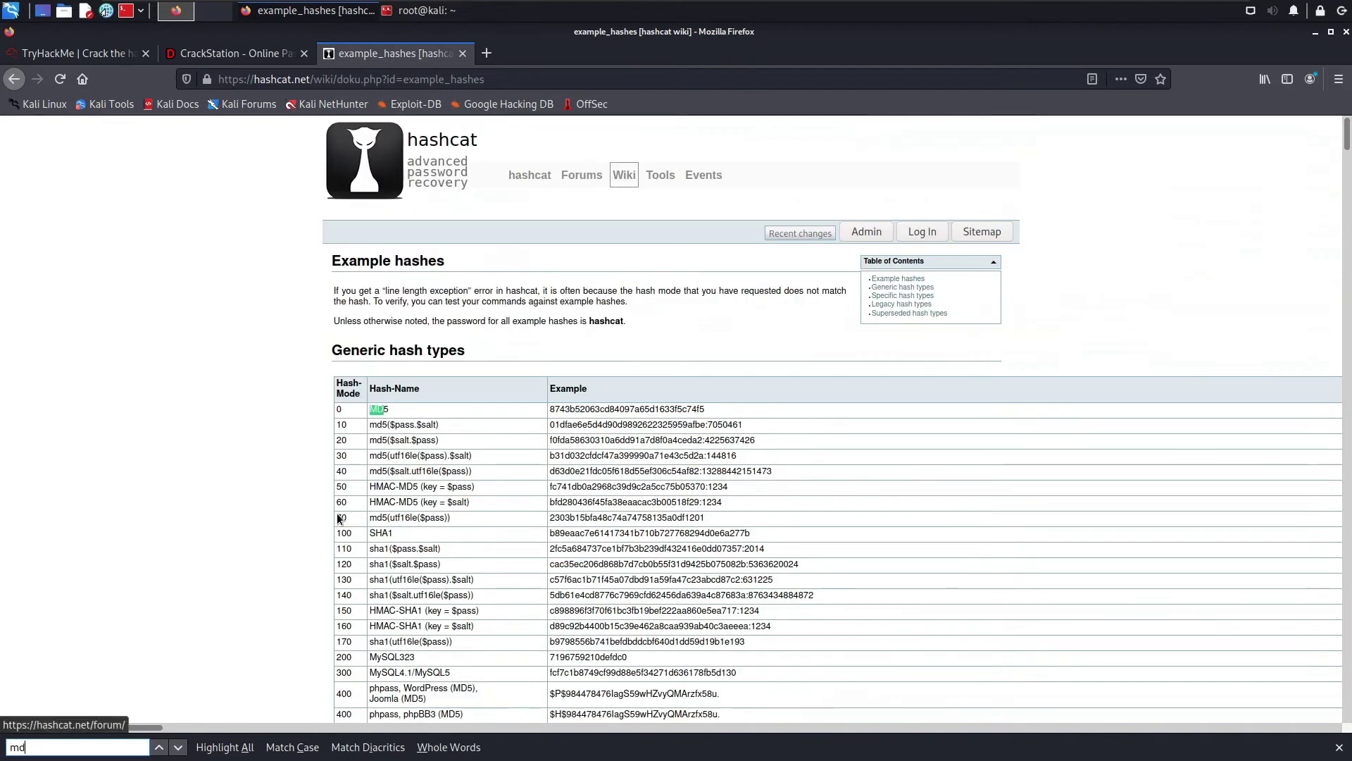
click(350, 412)
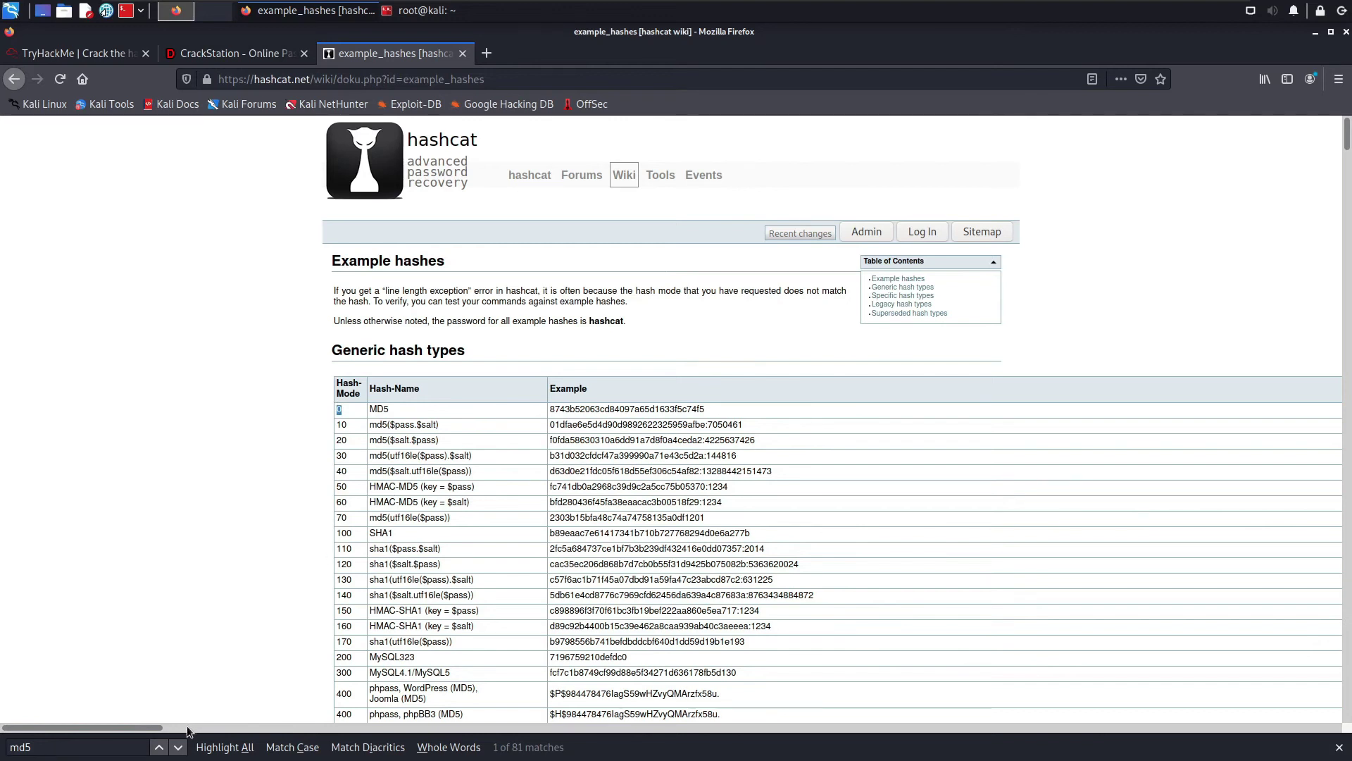
click(1339, 747)
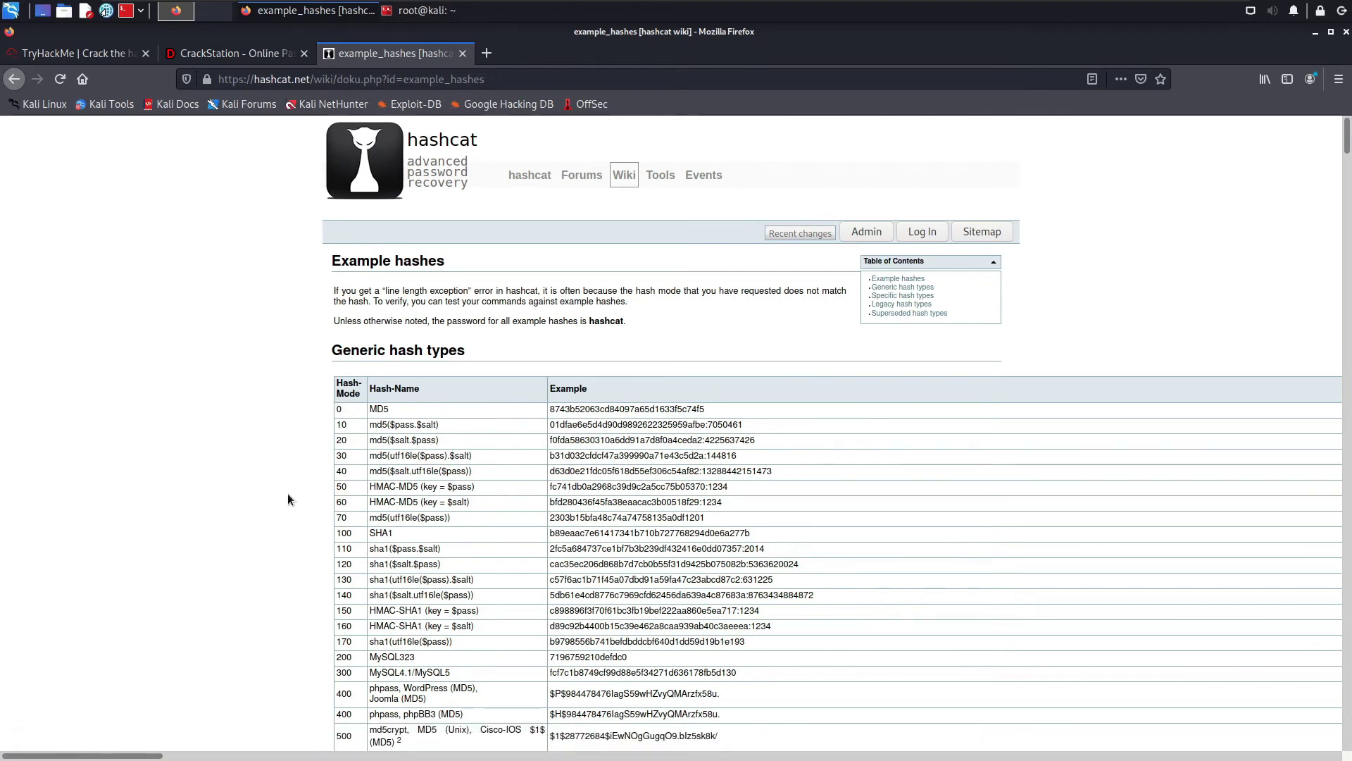
click(85, 51)
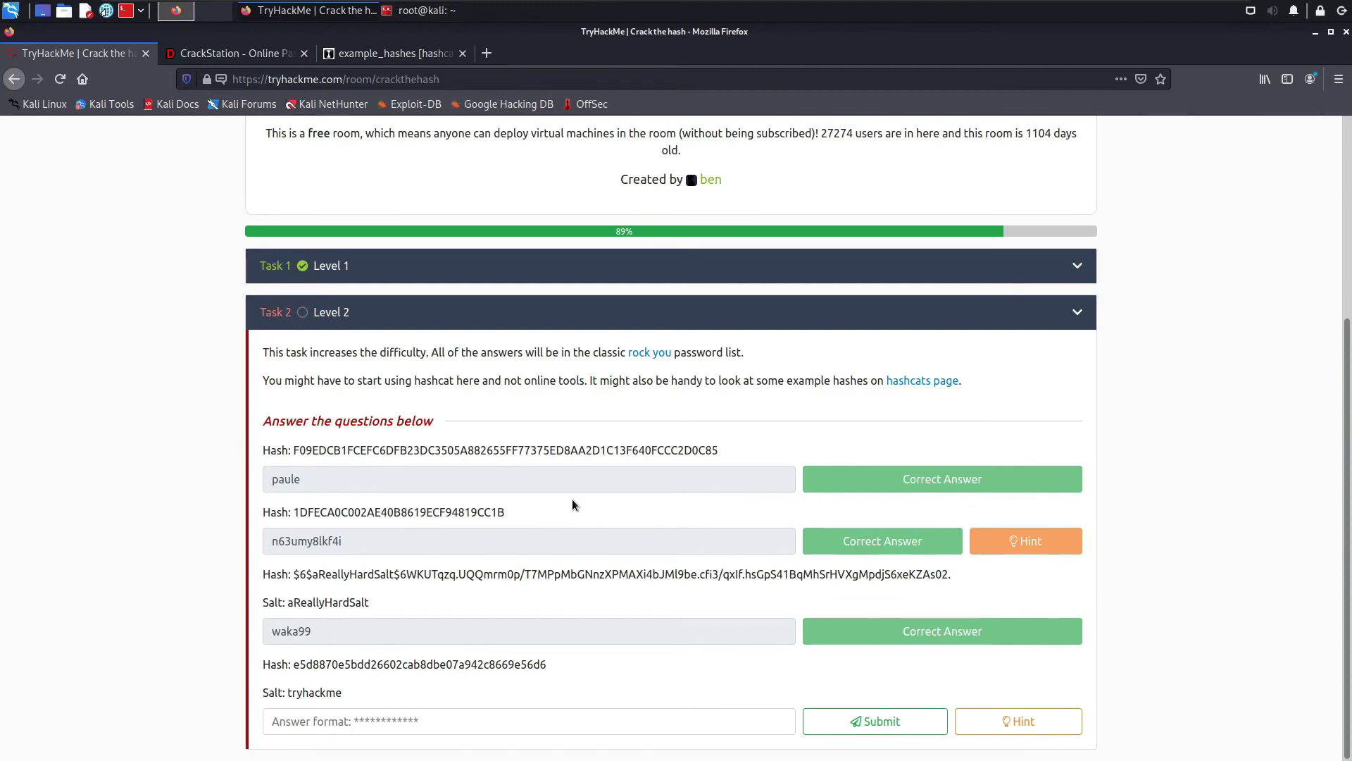
Google 'hashcat windows download' and visit the hashcat.net download page, then return to the room
click(486, 52)
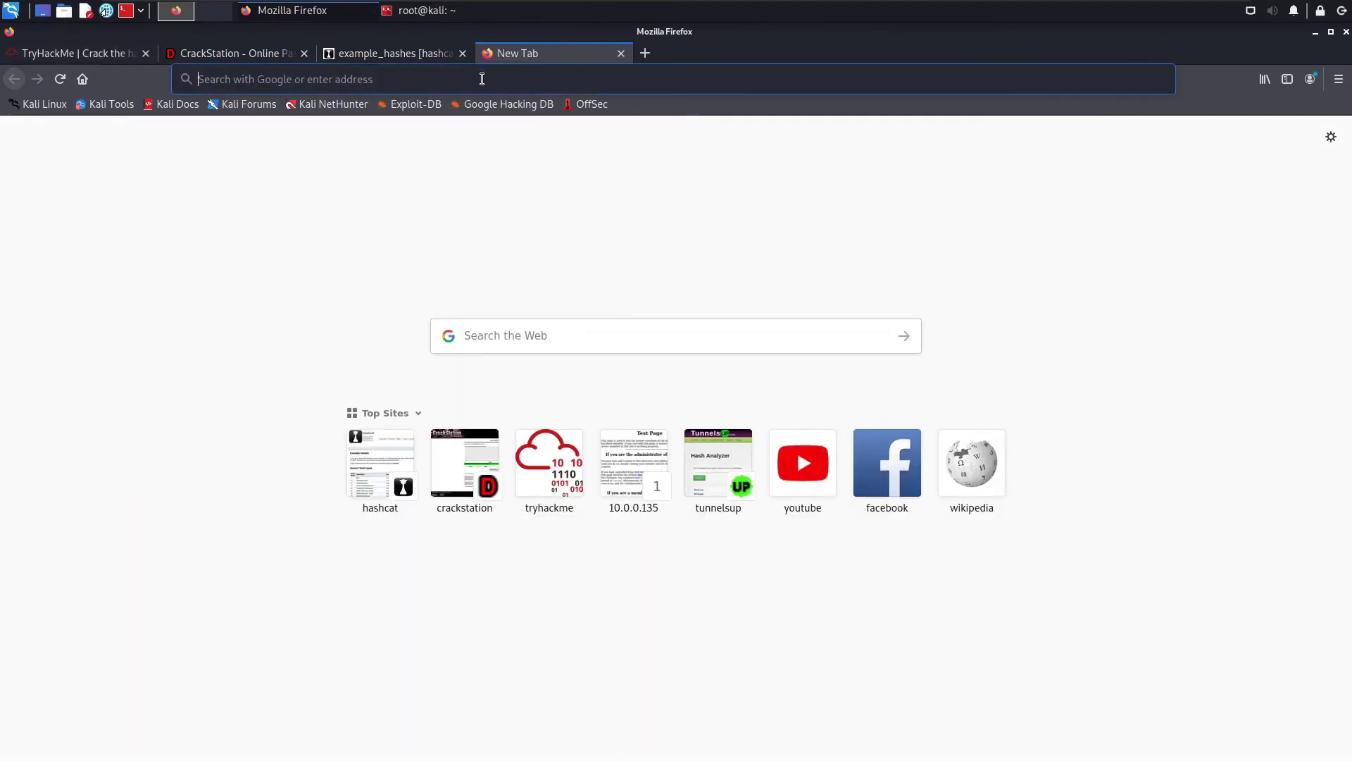
text(google.com)
key(Return)
text(hashca)
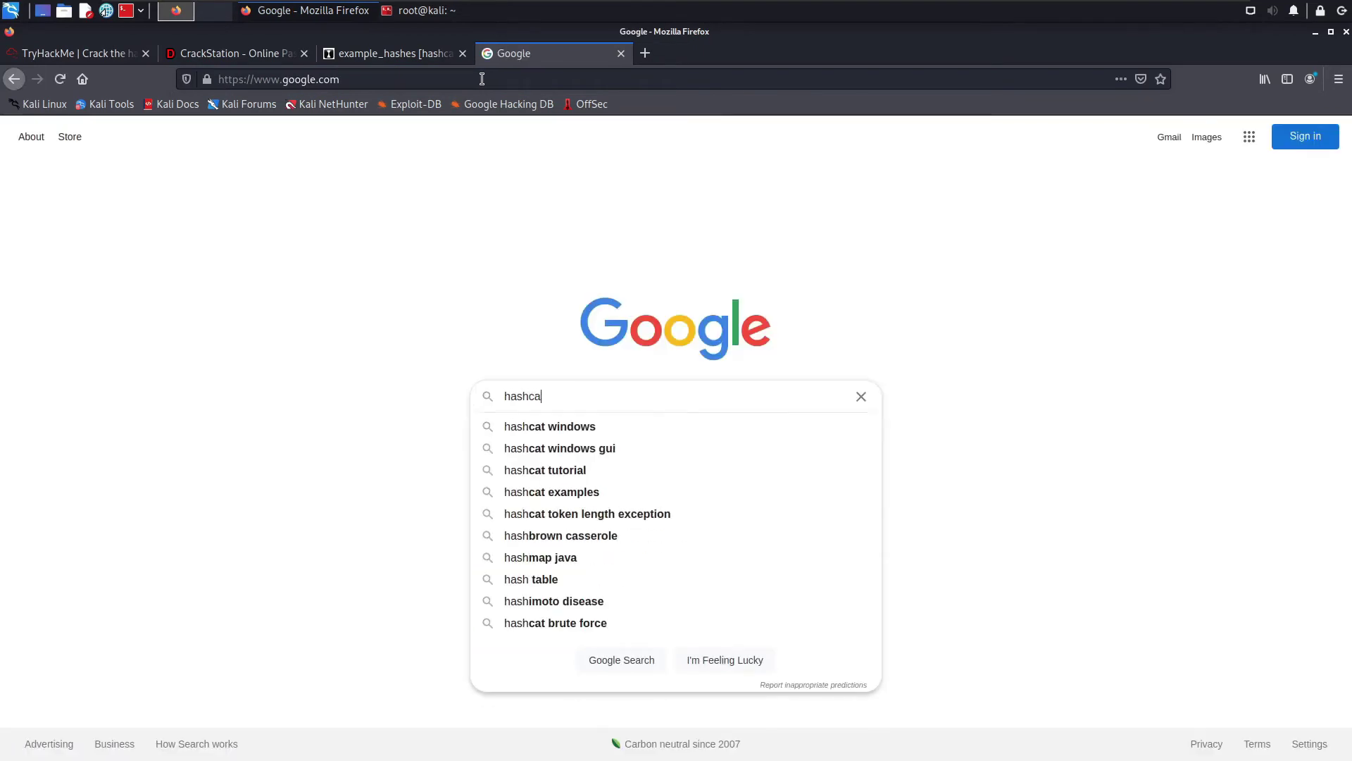
text(t windows download)
key(Return)
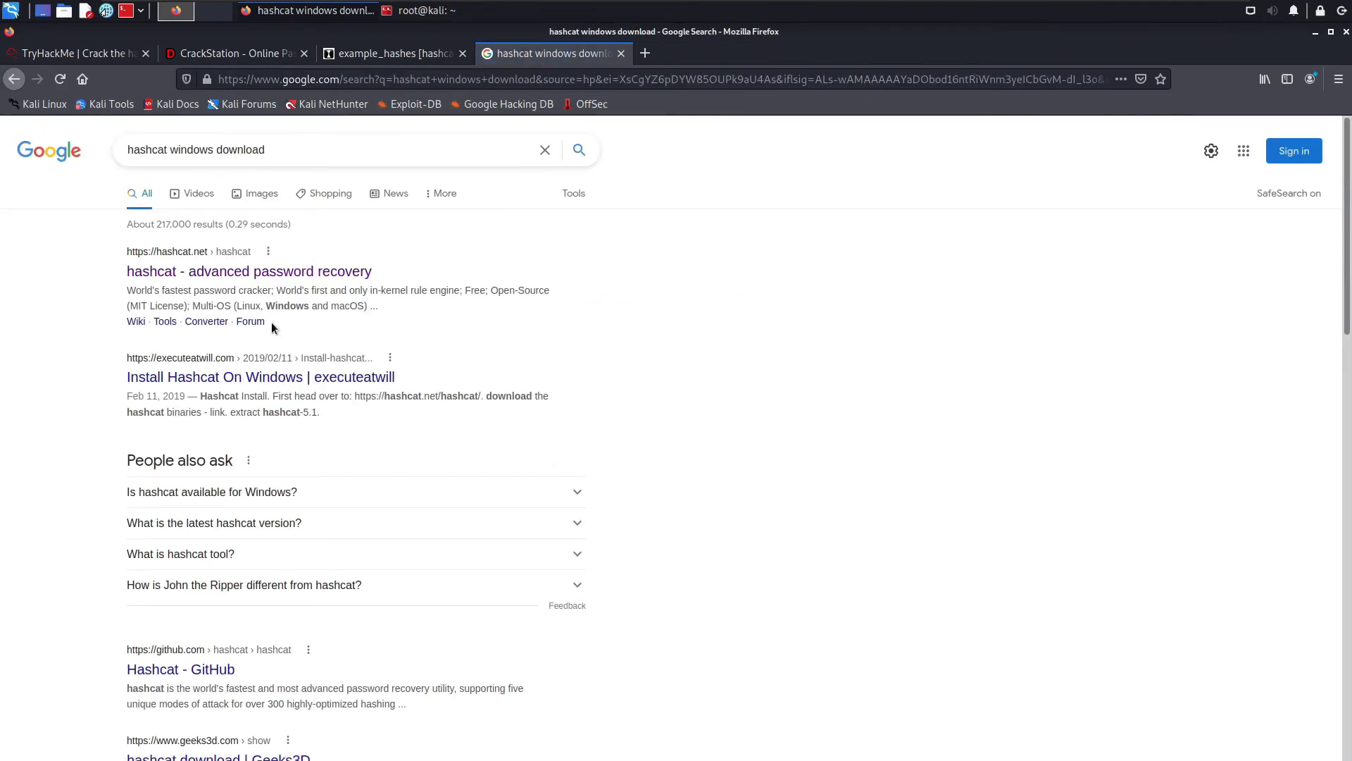
click(170, 259)
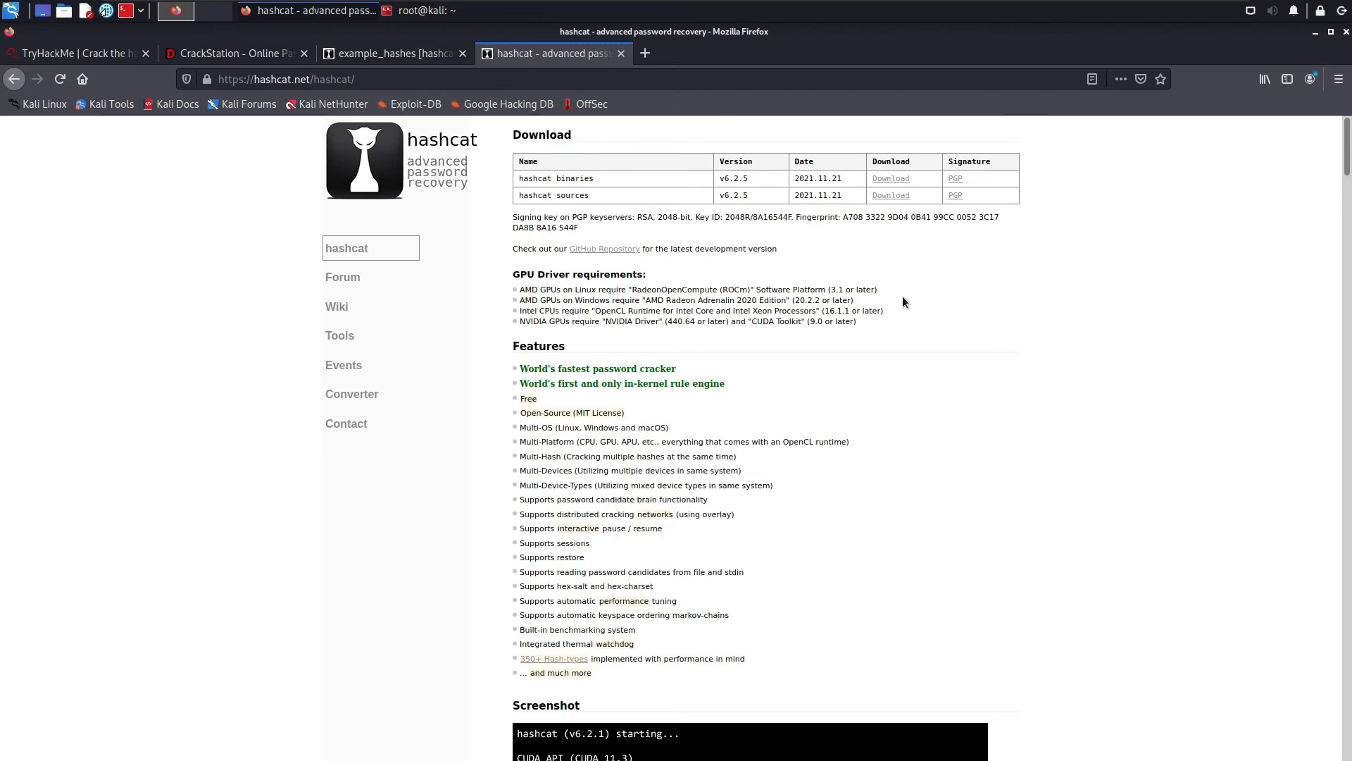
click(106, 61)
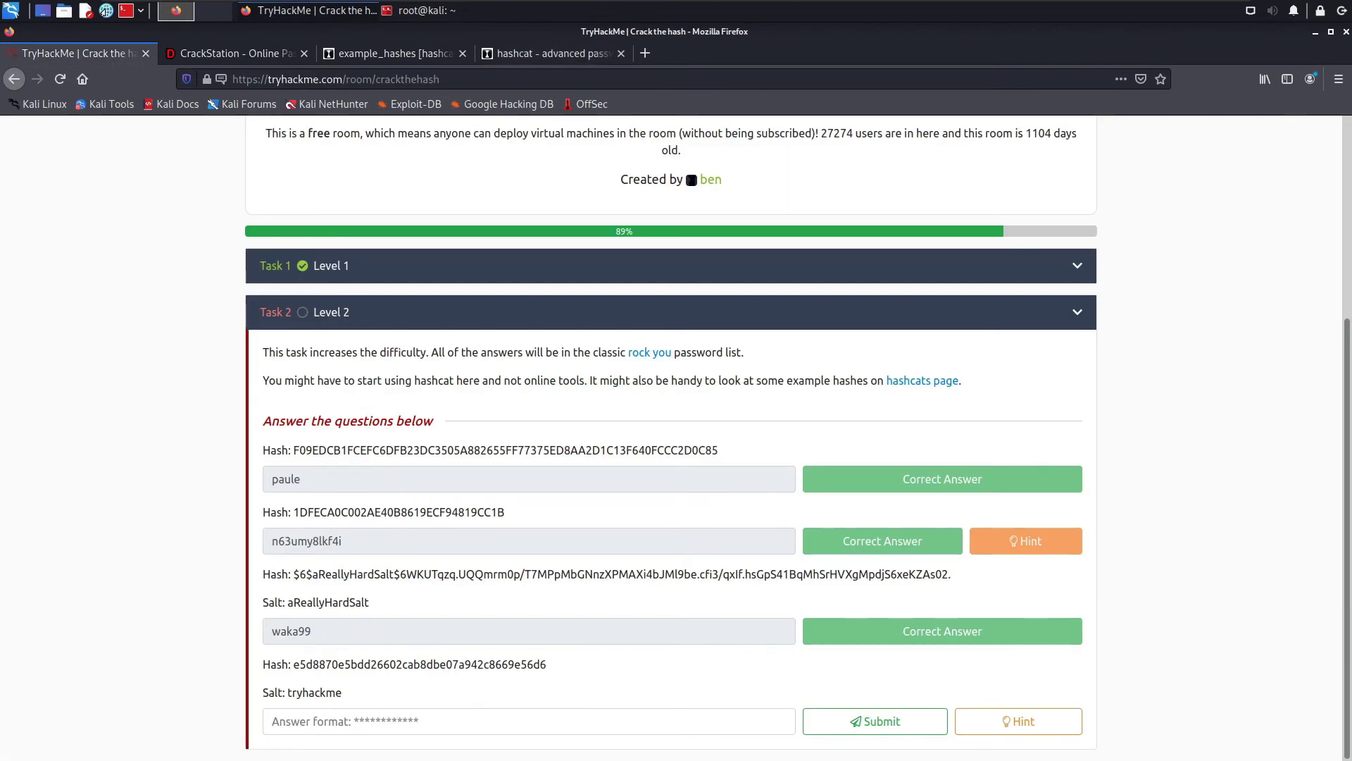
key(alt+Tab)
Add a new text document named hashes.txt to the hashcat-6.2.5 folder
drag(875, 93, 1011, 94)
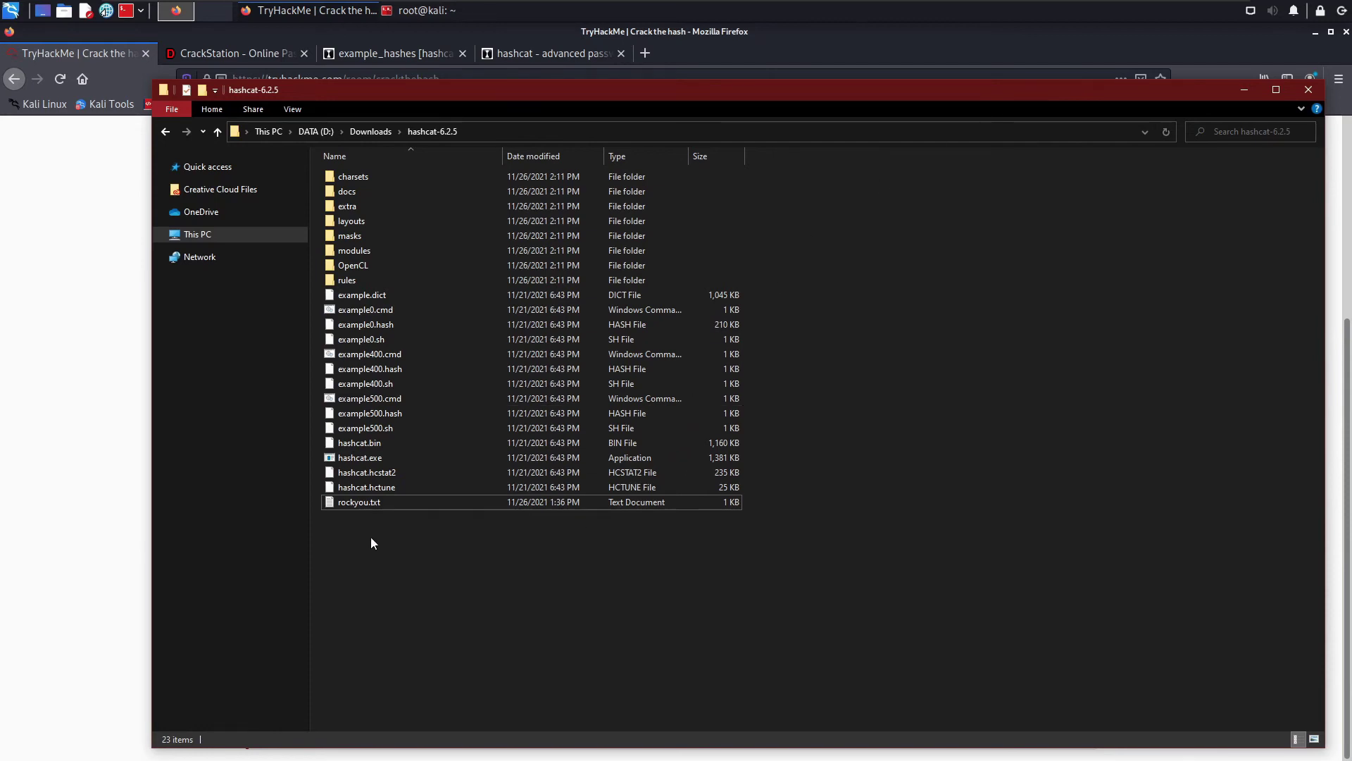
right_click(391, 553)
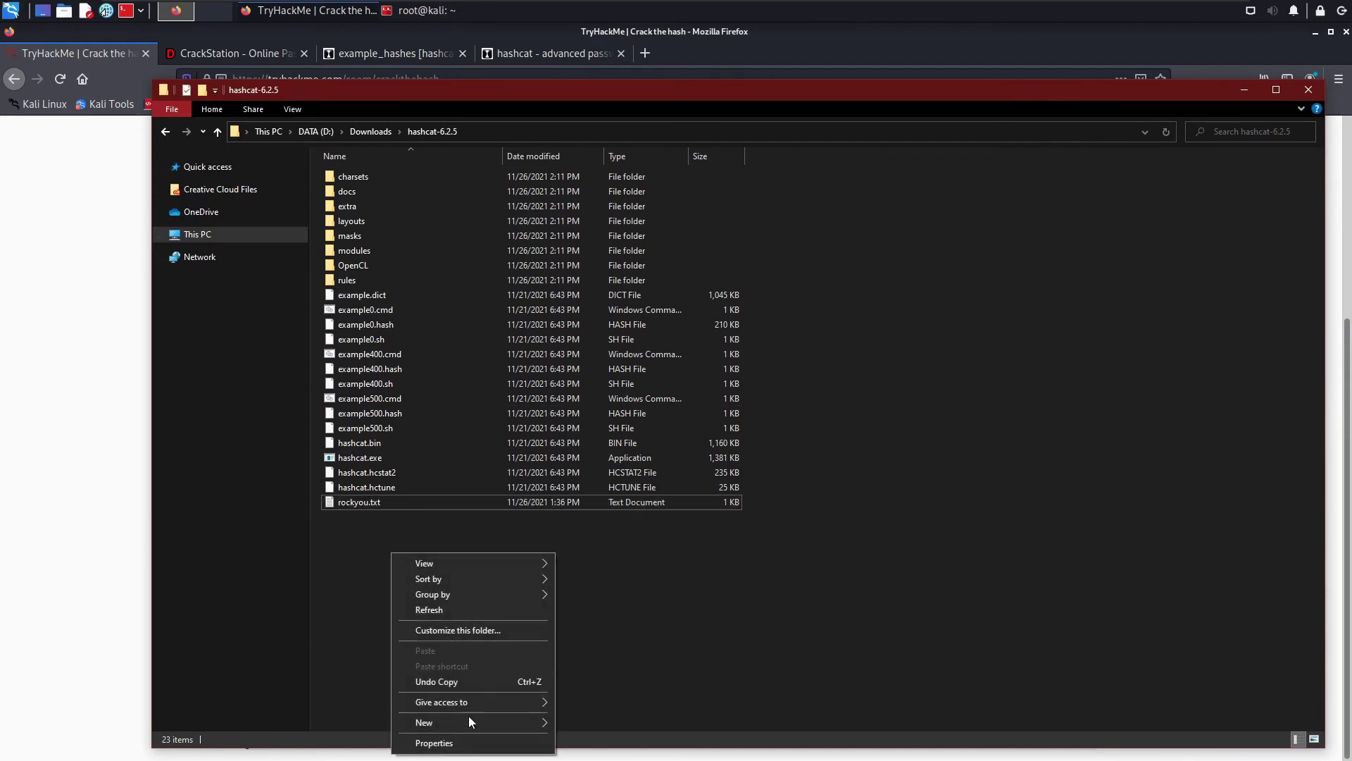
mouse_move(472, 722)
click(625, 678)
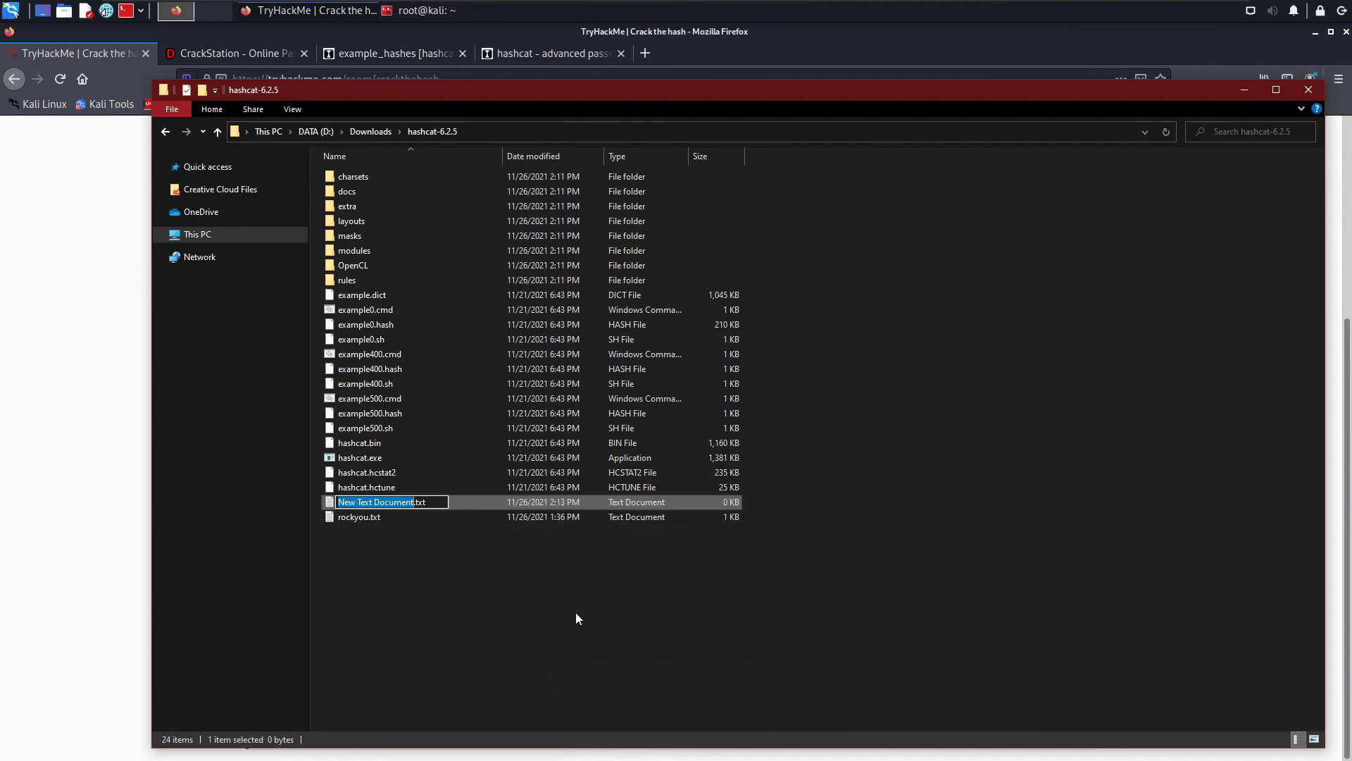
text(hashesh)
key(BackSpace)
key(Return)
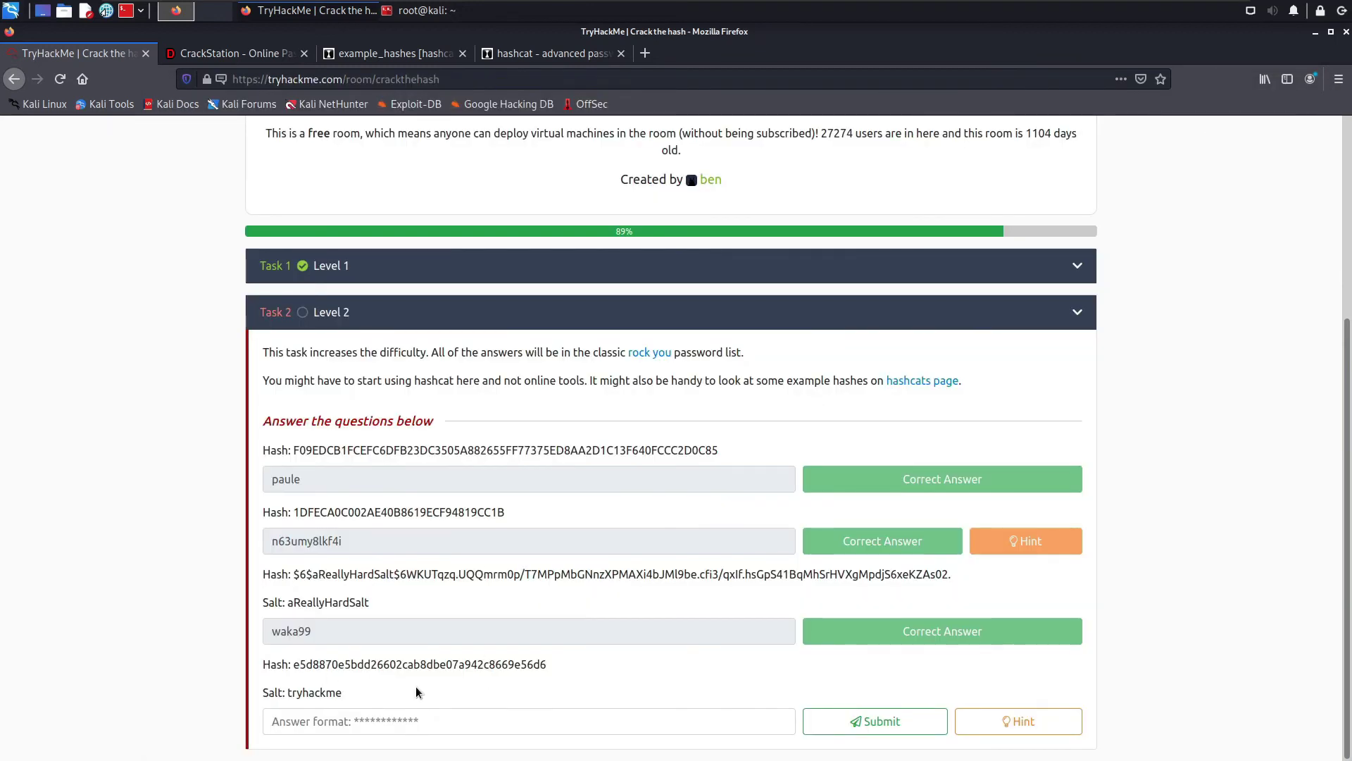
Read the HMAC-SHA1 hint and find mode 160, HMAC-SHA1 (key = $salt), on the example hashes page
click(1009, 722)
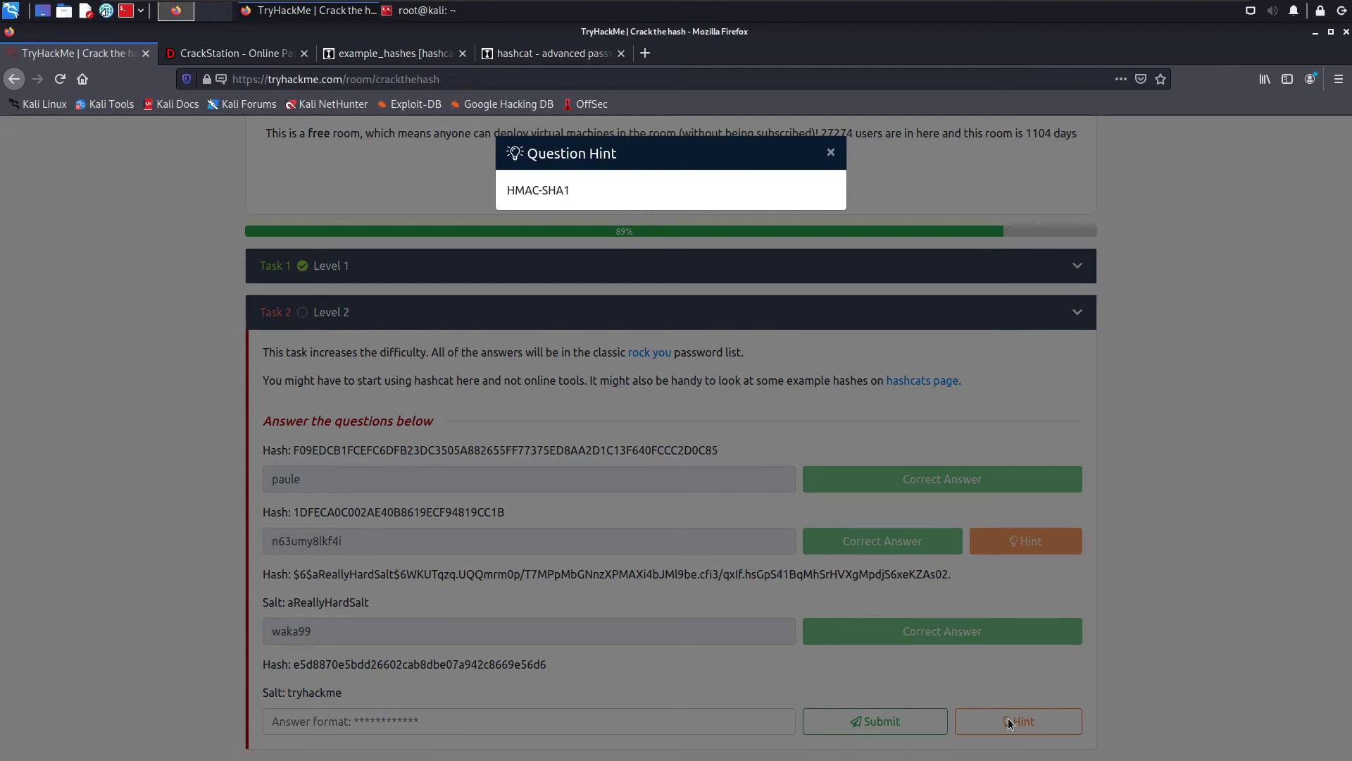
click(1009, 723)
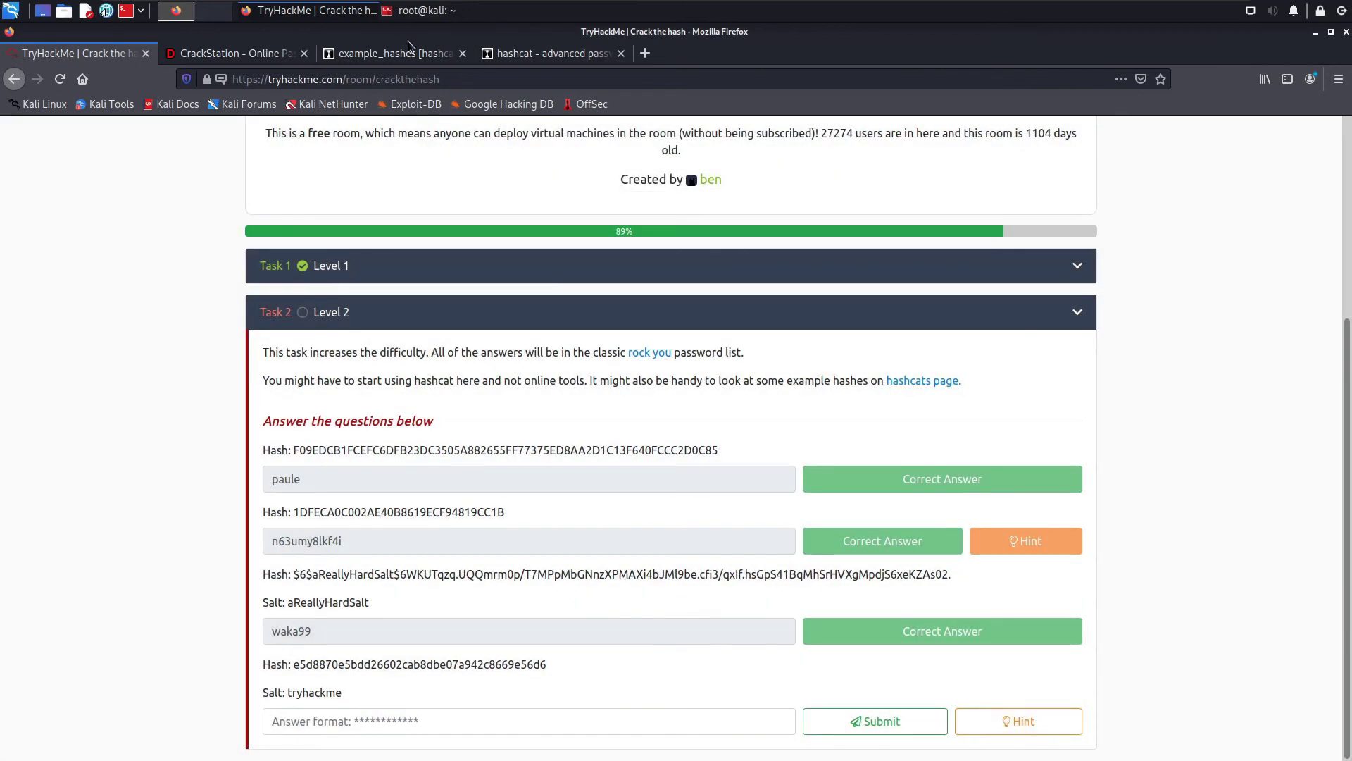
click(417, 57)
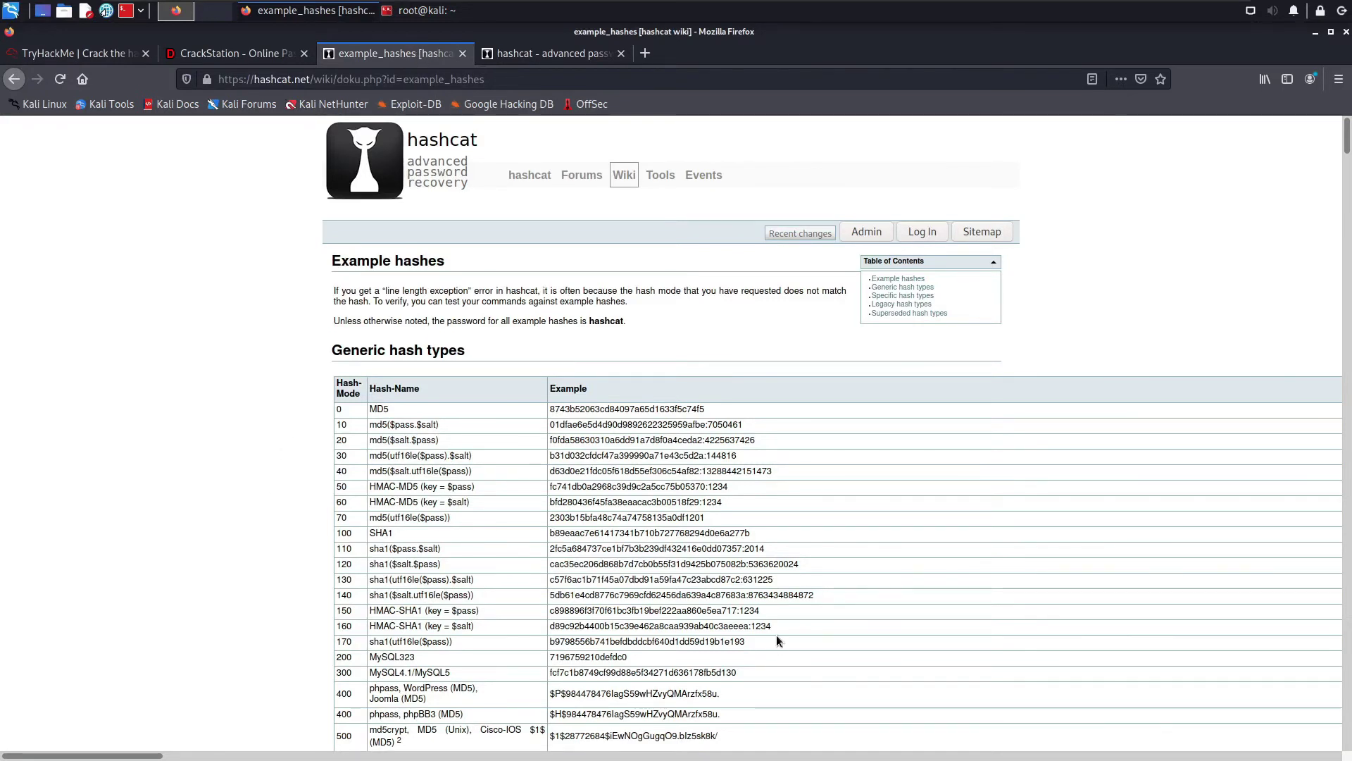
double_click(652, 627)
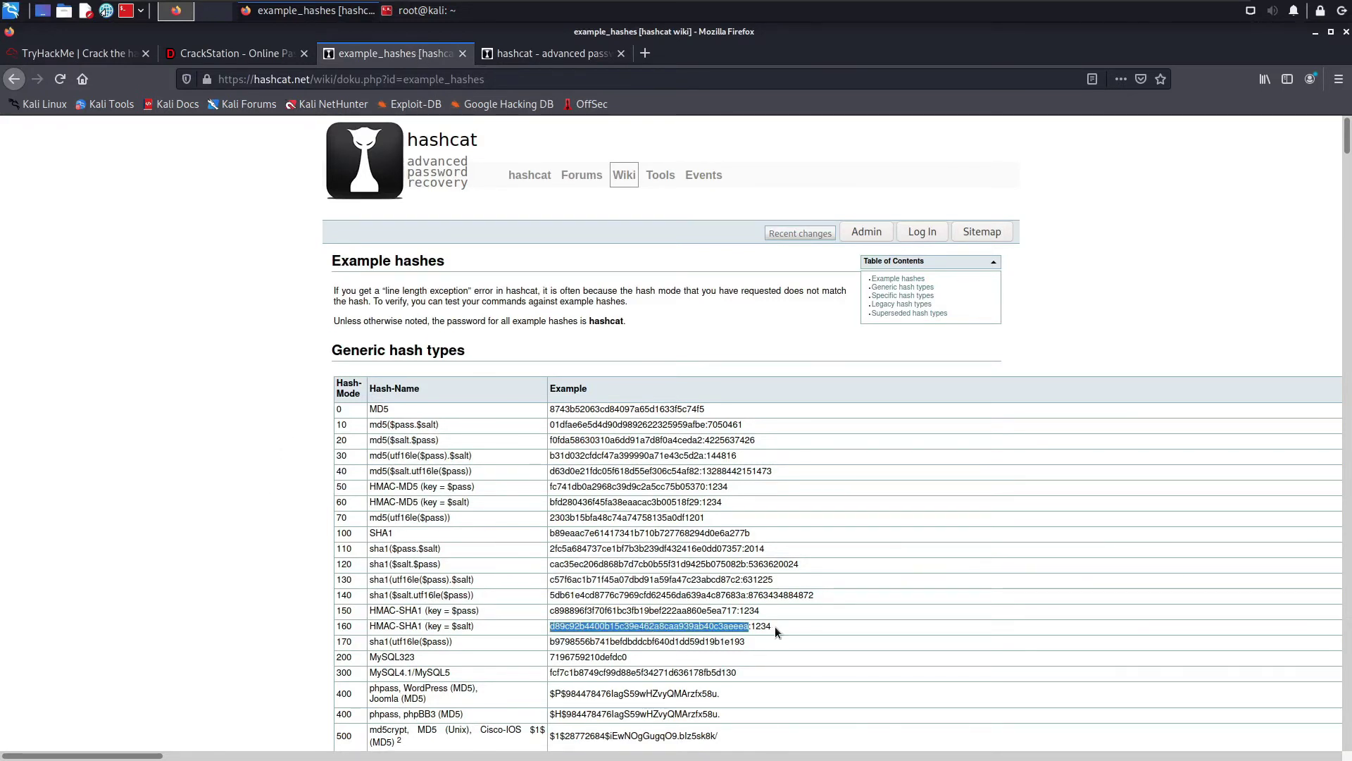
double_click(763, 626)
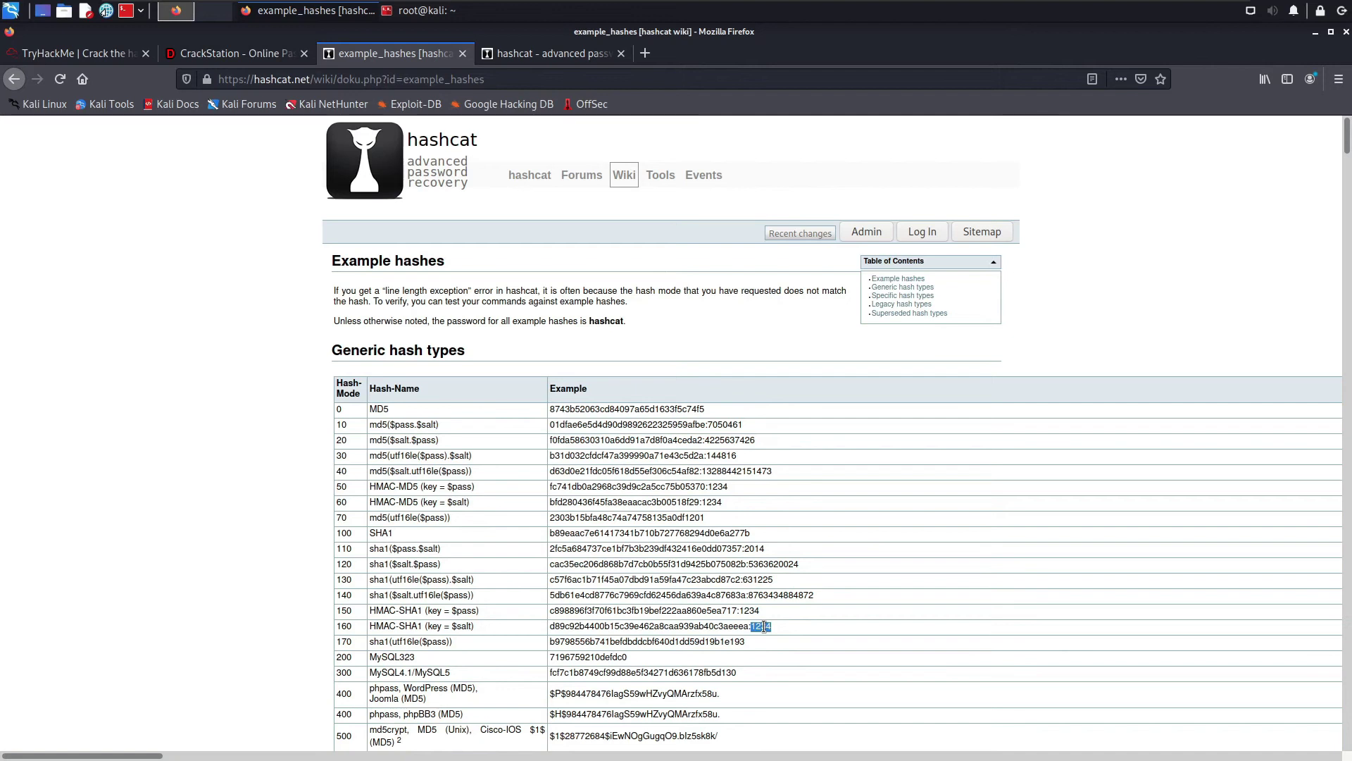
click(434, 624)
double_click(464, 625)
Copy the final hash string from the TryHackMe question
key(ctrl+1)
double_click(525, 664)
key(ctrl+c)
key(alt+Tab)
Open hashes.txt in Notepad and paste the final hash into it
double_click(352, 504)
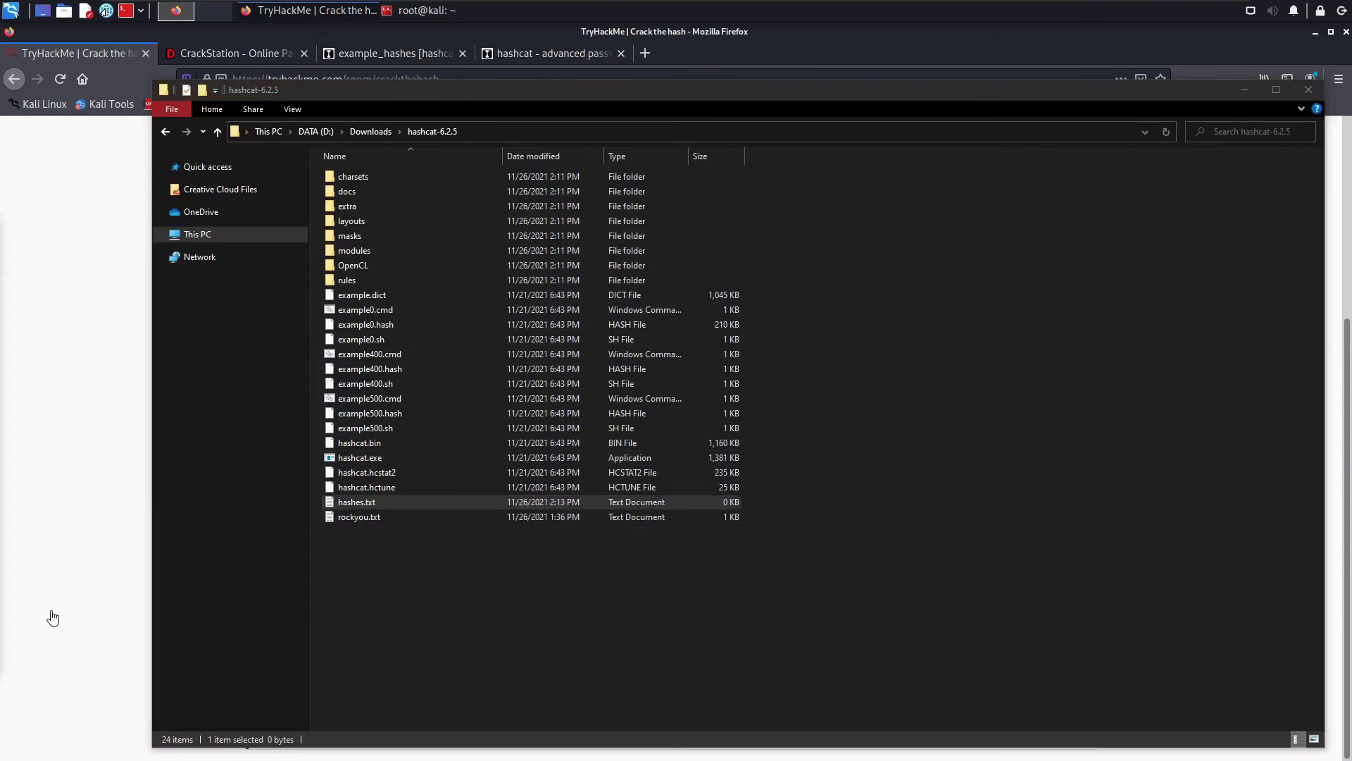
drag(357, 222, 990, 221)
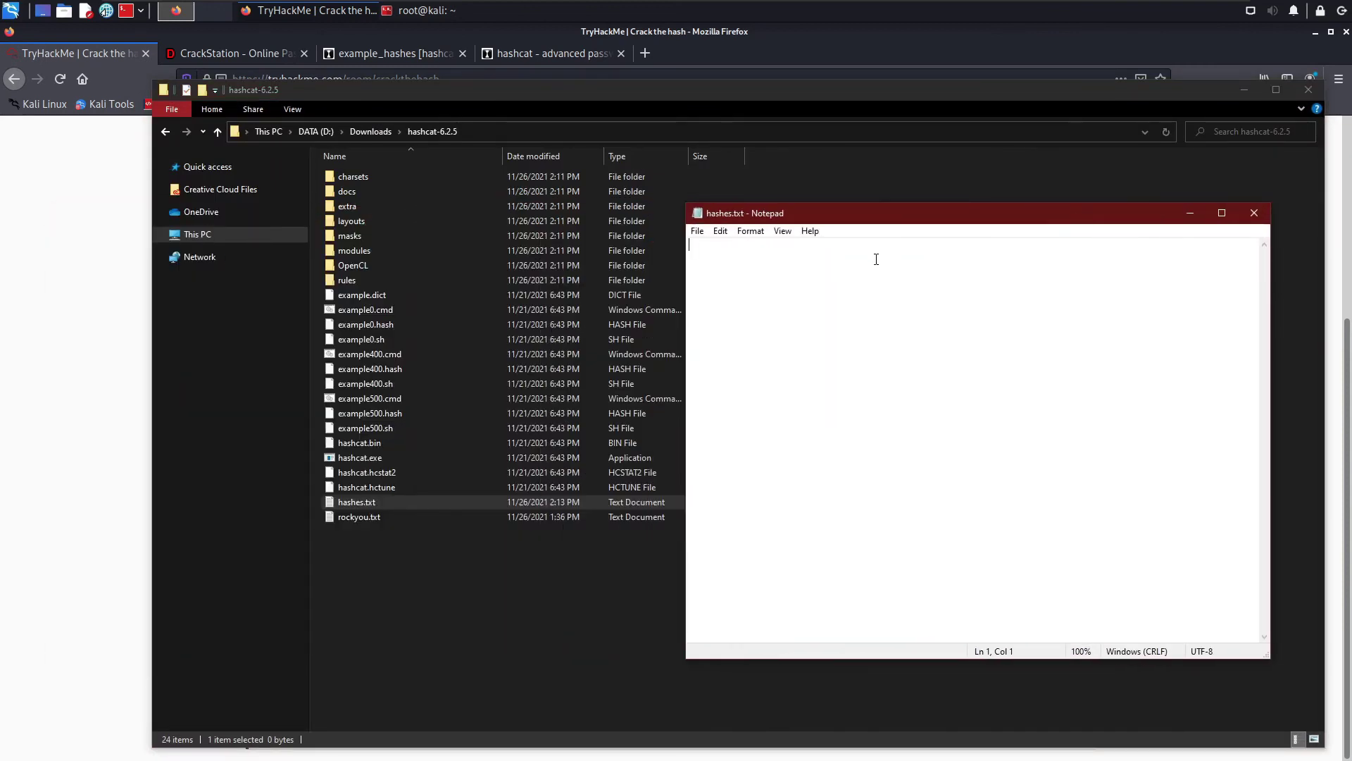
key(ctrl+v)
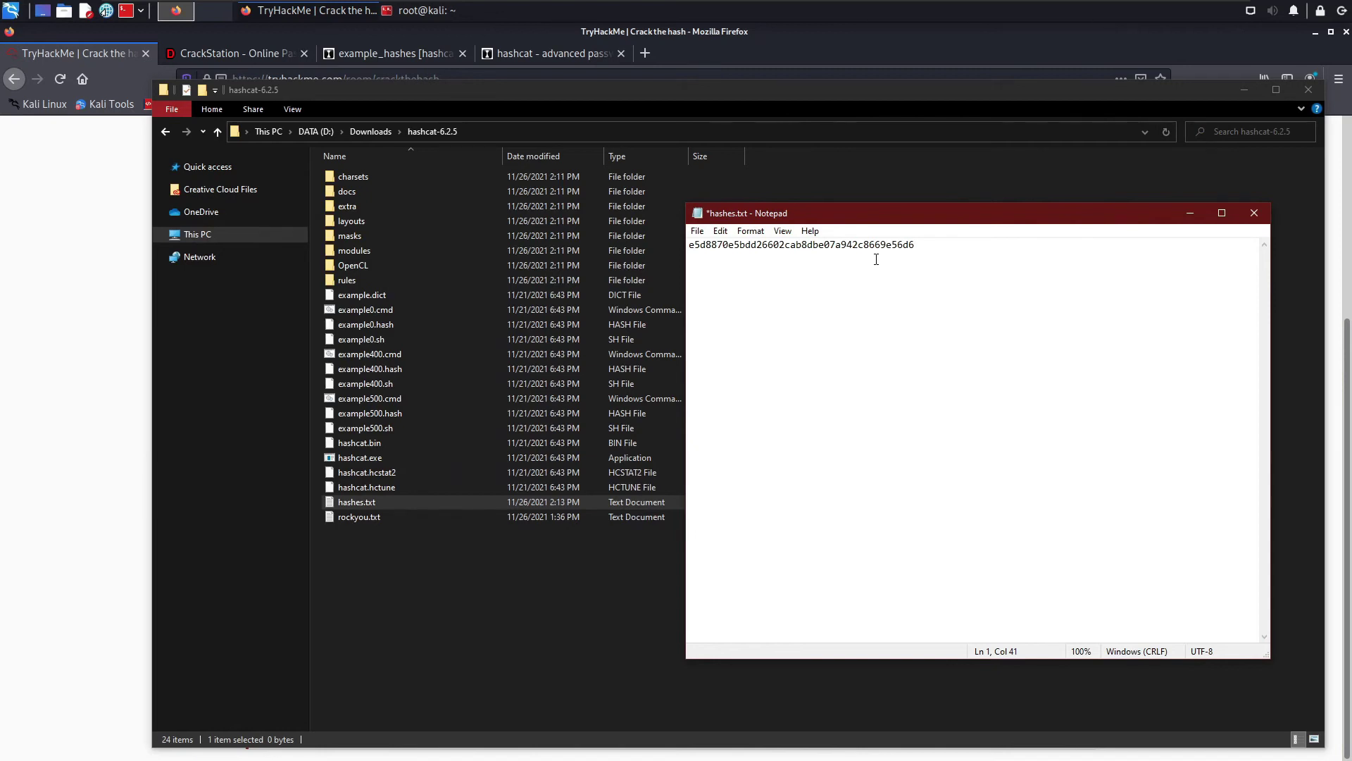
Append a colon and the salt tryhackme after the hash
key(alt+Tab)
double_click(323, 693)
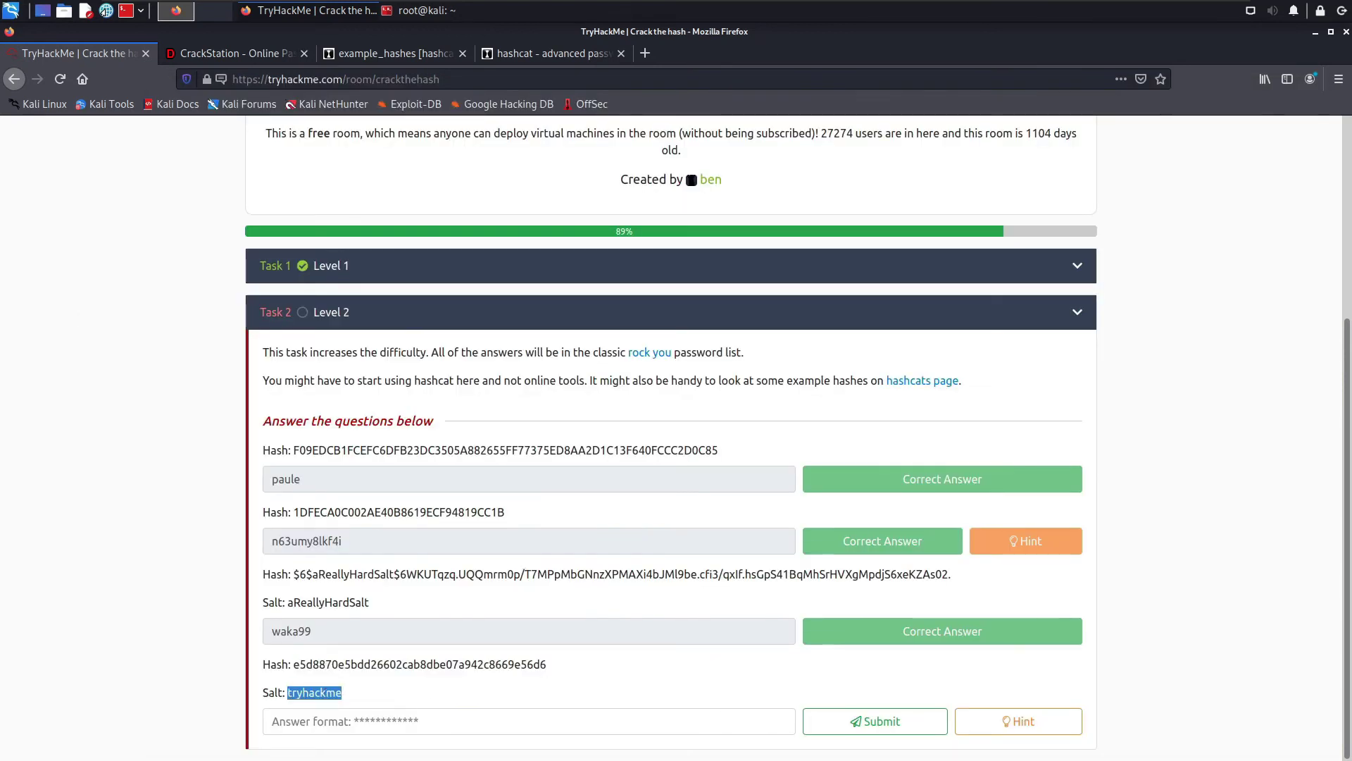
key(ctrl+c)
key(alt+Tab)
text(:)
key(ctrl+v)
key(alt+Tab)
click(454, 685)
key(alt+Tab)
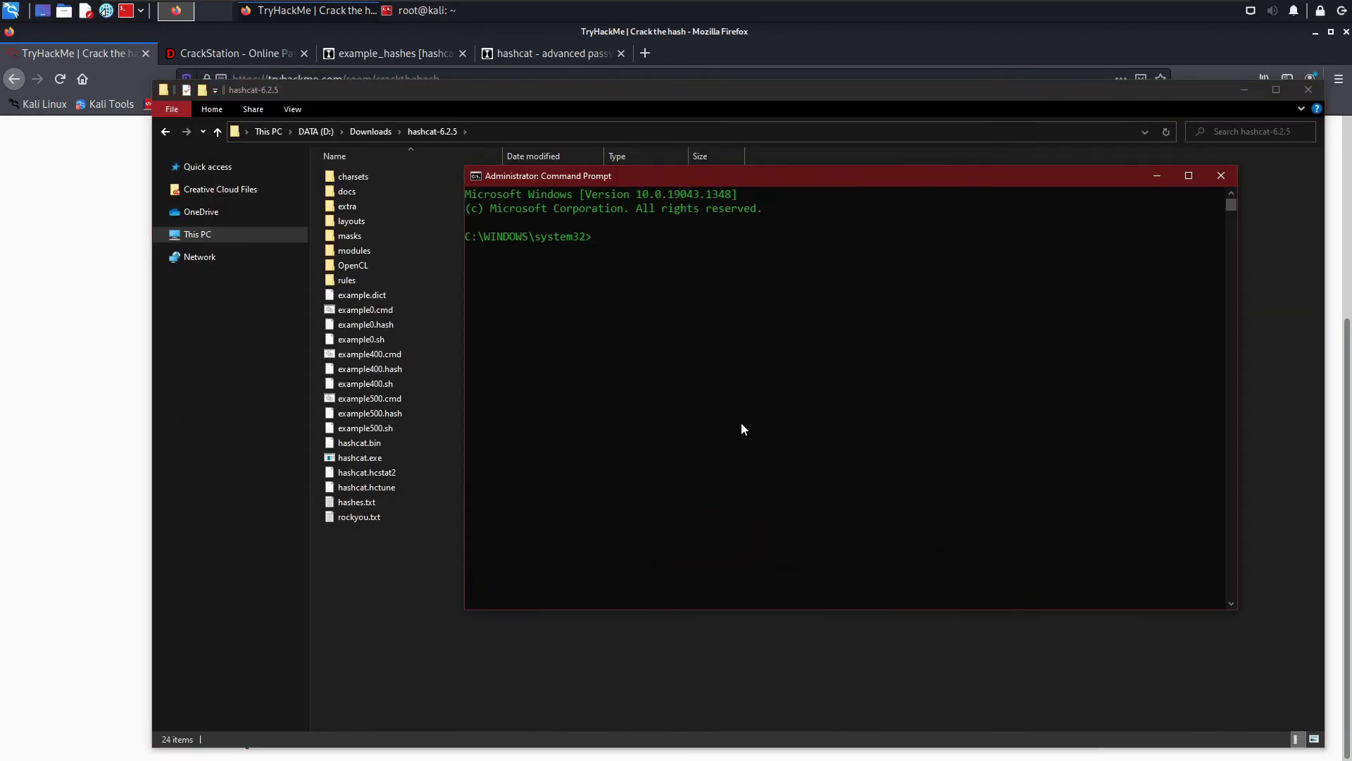
drag(464, 610, 378, 710)
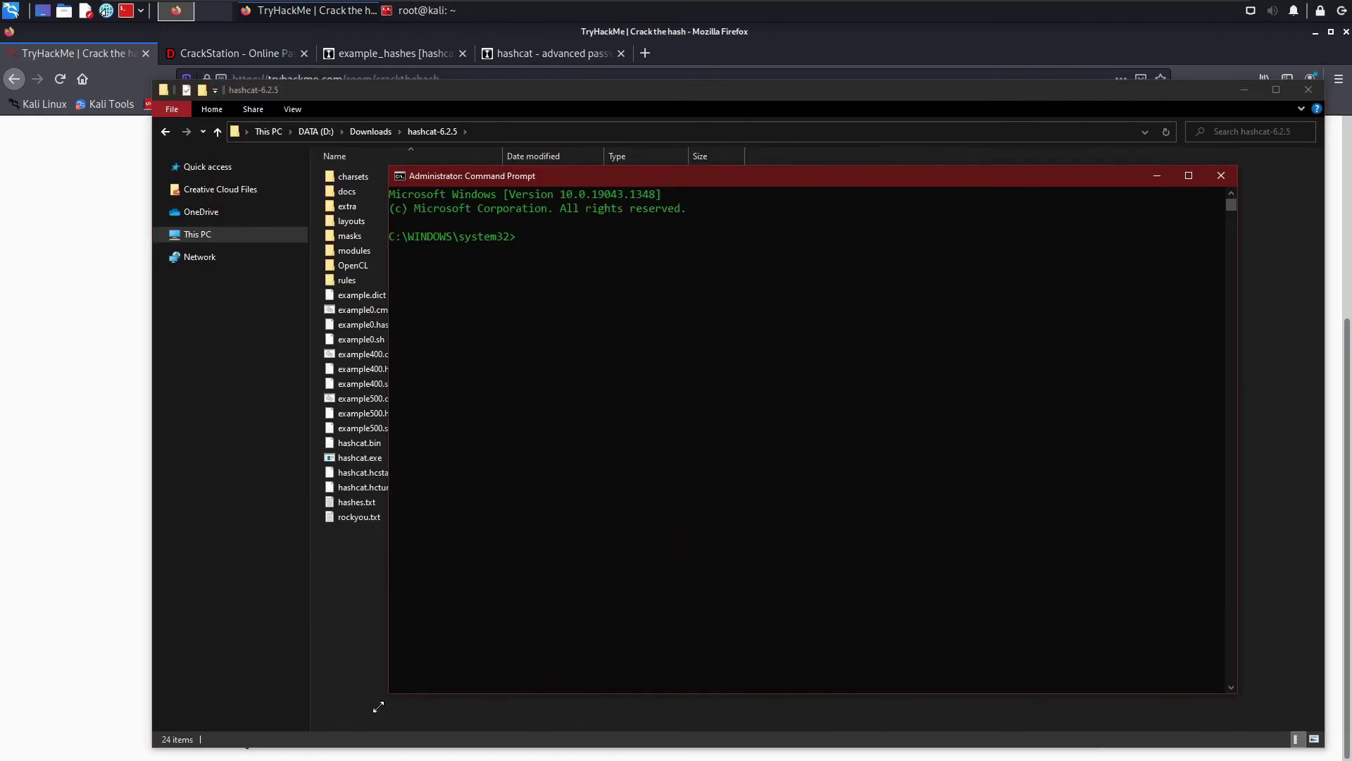
text(D:)
key(Return)
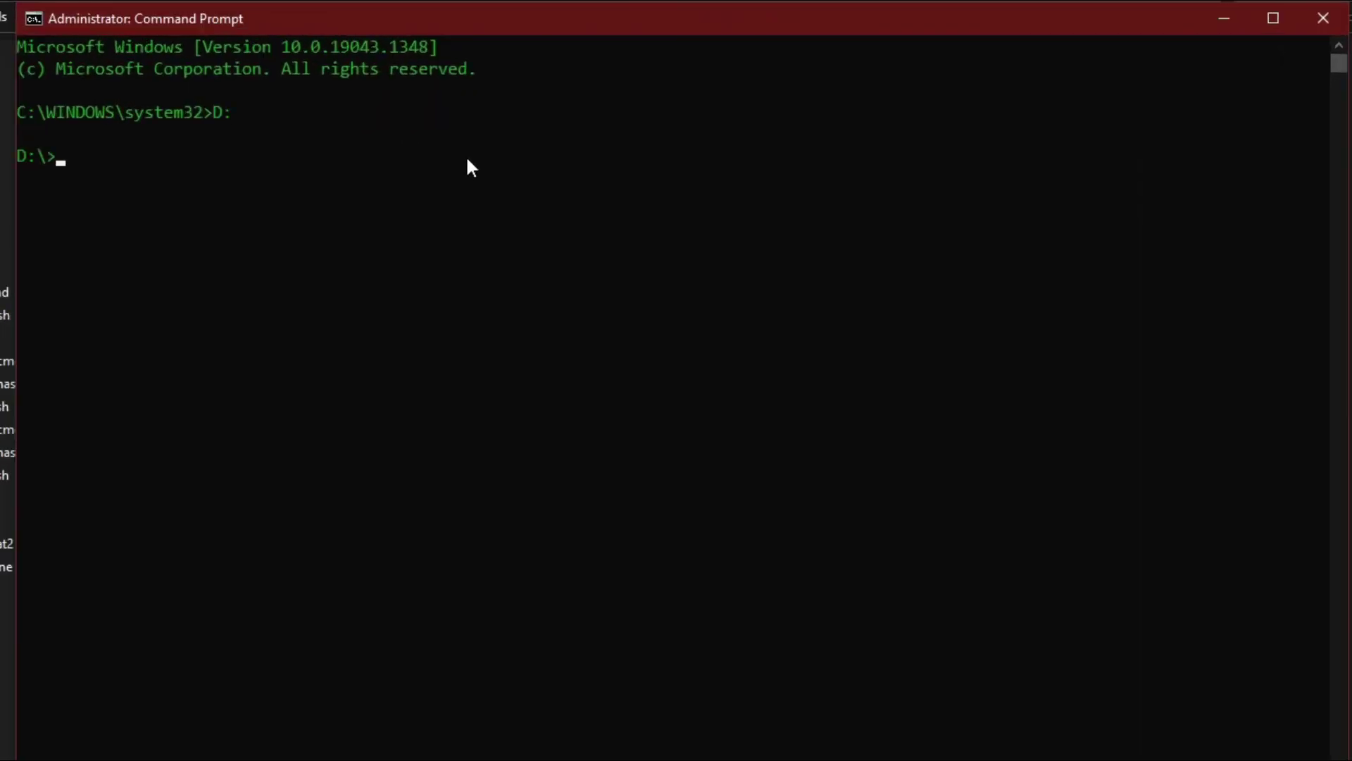
text(cd )
text(D:\Downloads\hashcat-6.2.5)
key(Return)
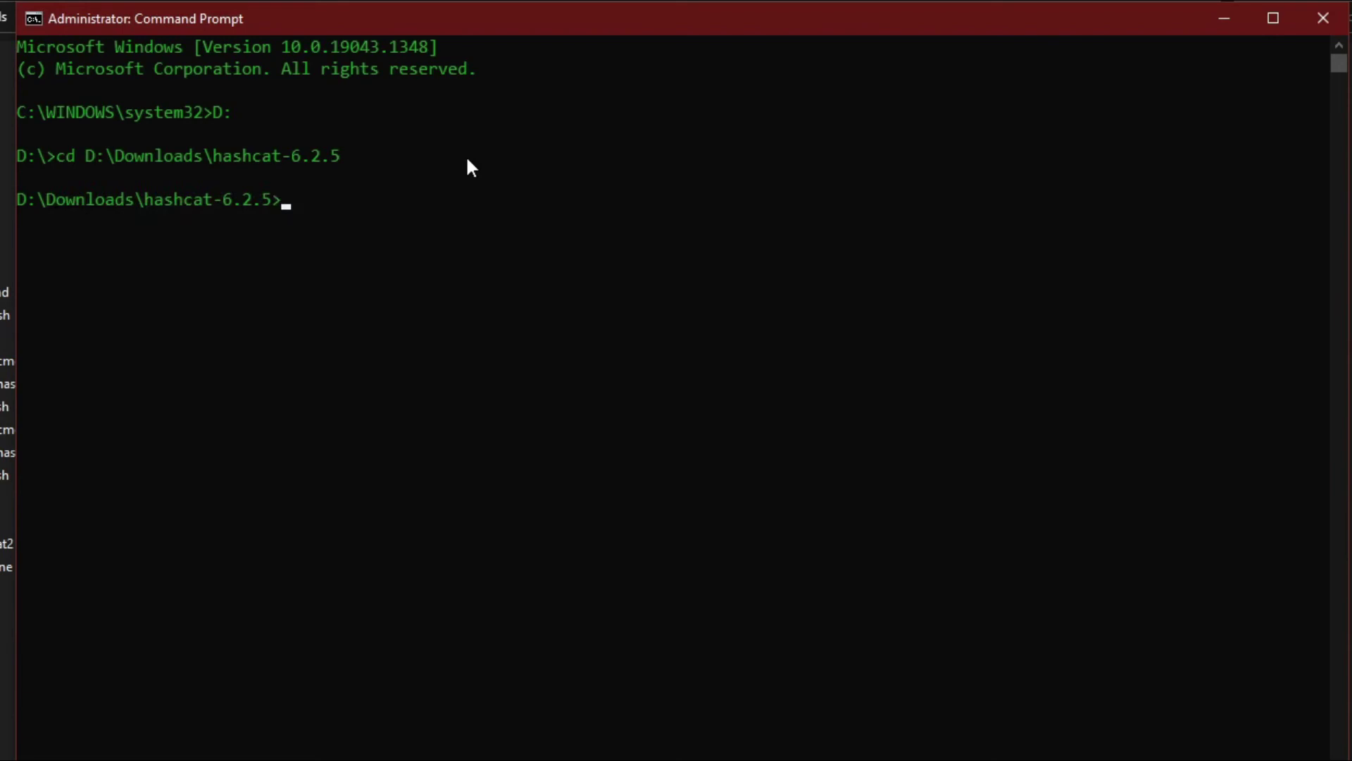
text(hashcat.exe )
text(-m)
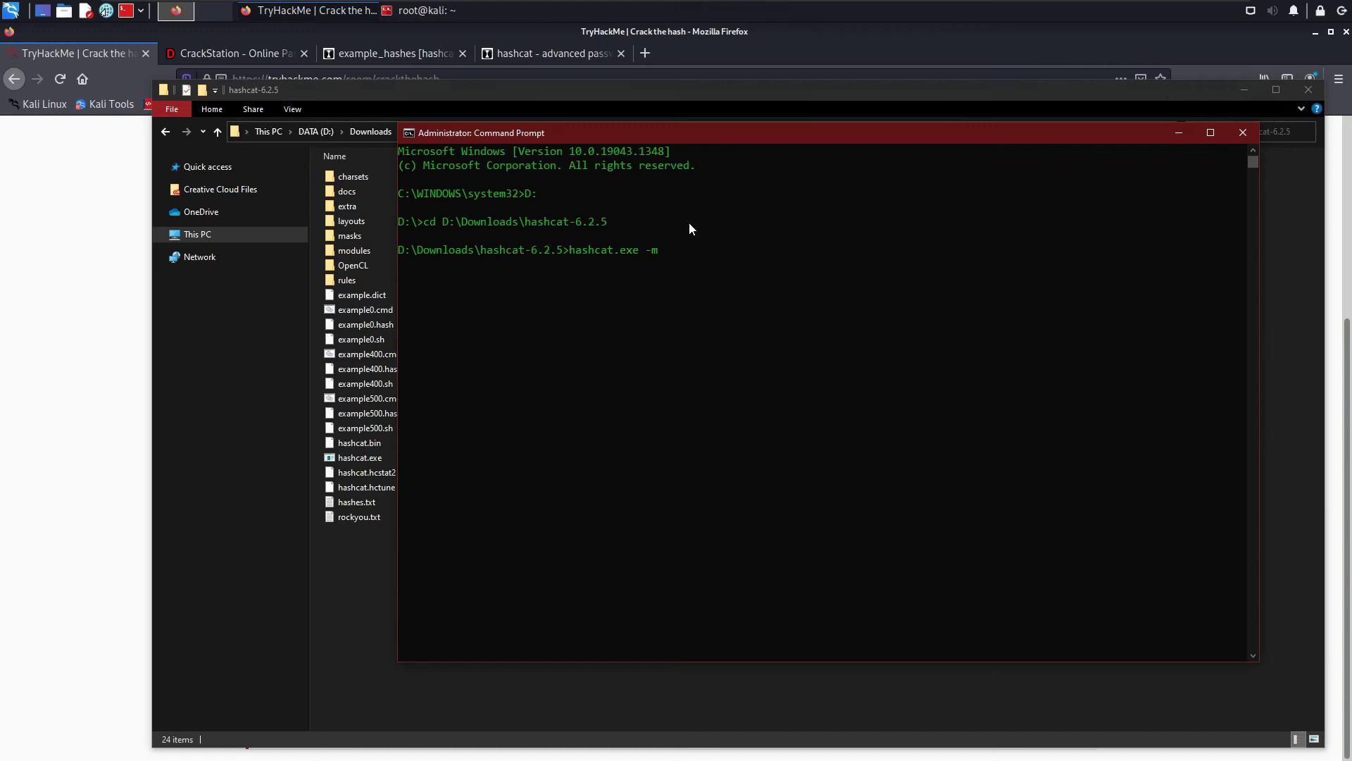
click(400, 48)
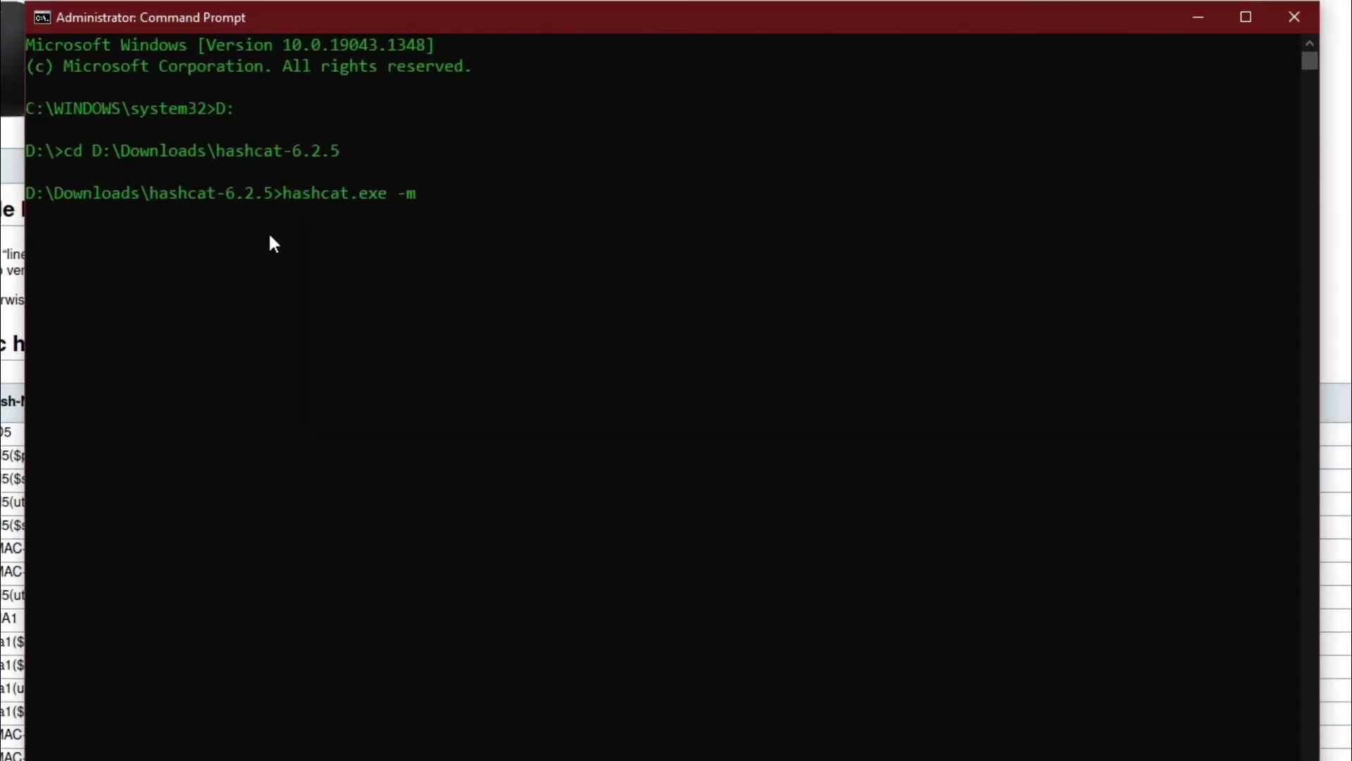
text(160)
text( hashcat.bin)
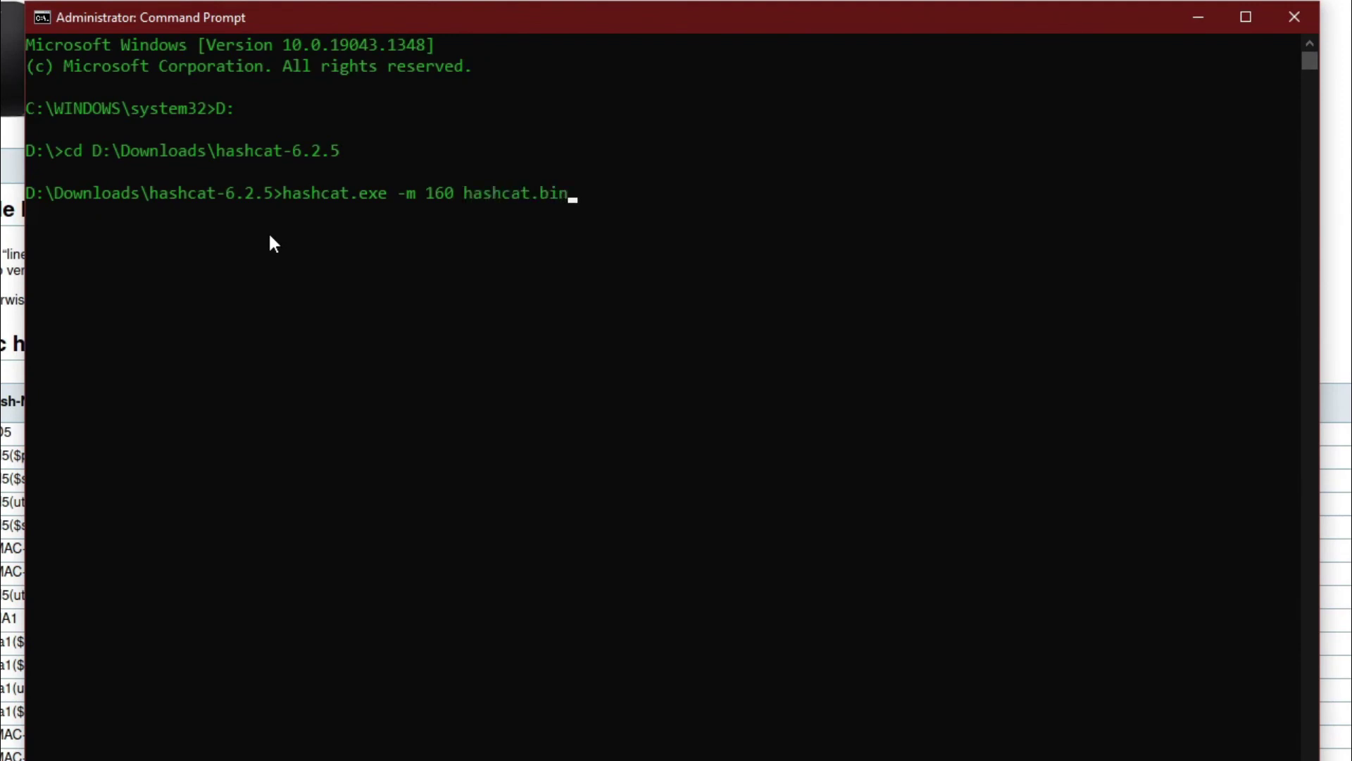
key(BackSpace)
key(BackSpace)
key(BackSpace)
key(BackSpace)
key(BackSpace)
key(BackSpace)
text(es.txt rockyou.txt -O)
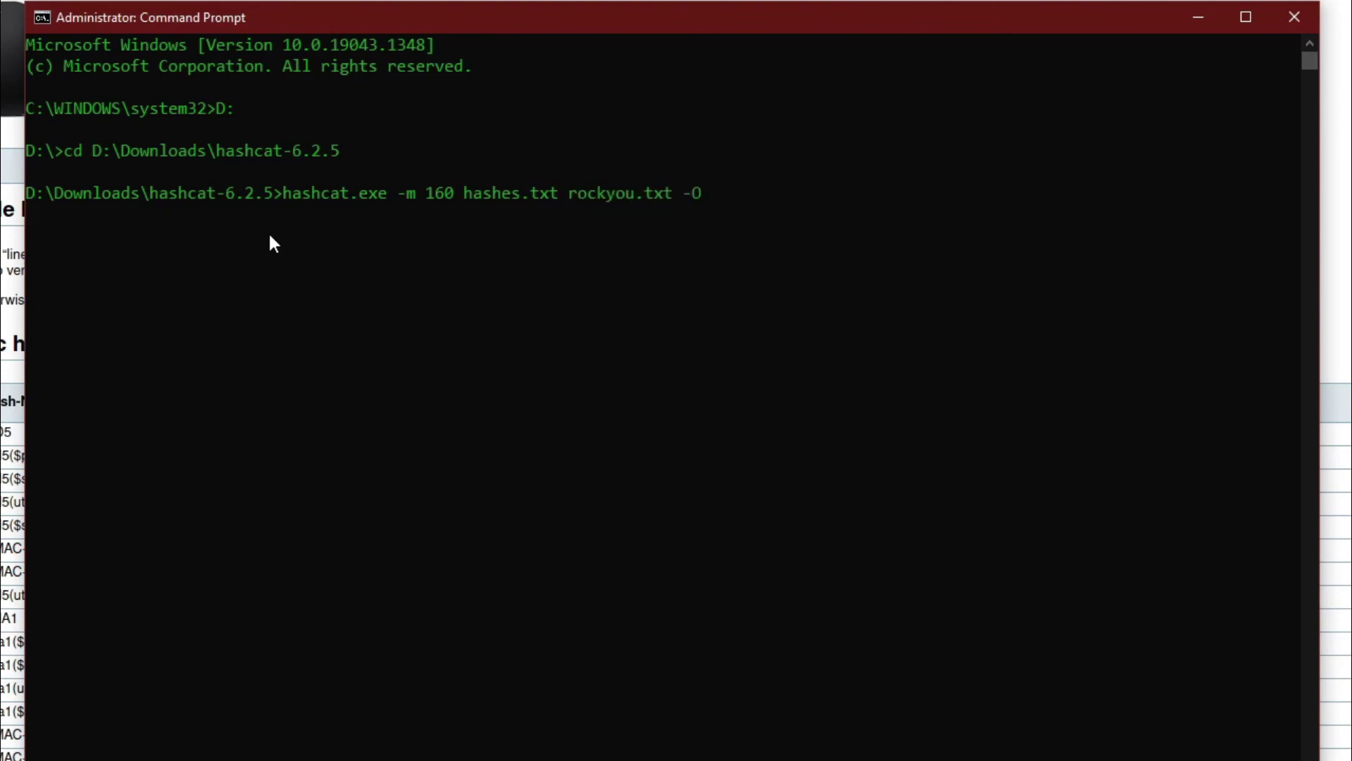
key(Return)
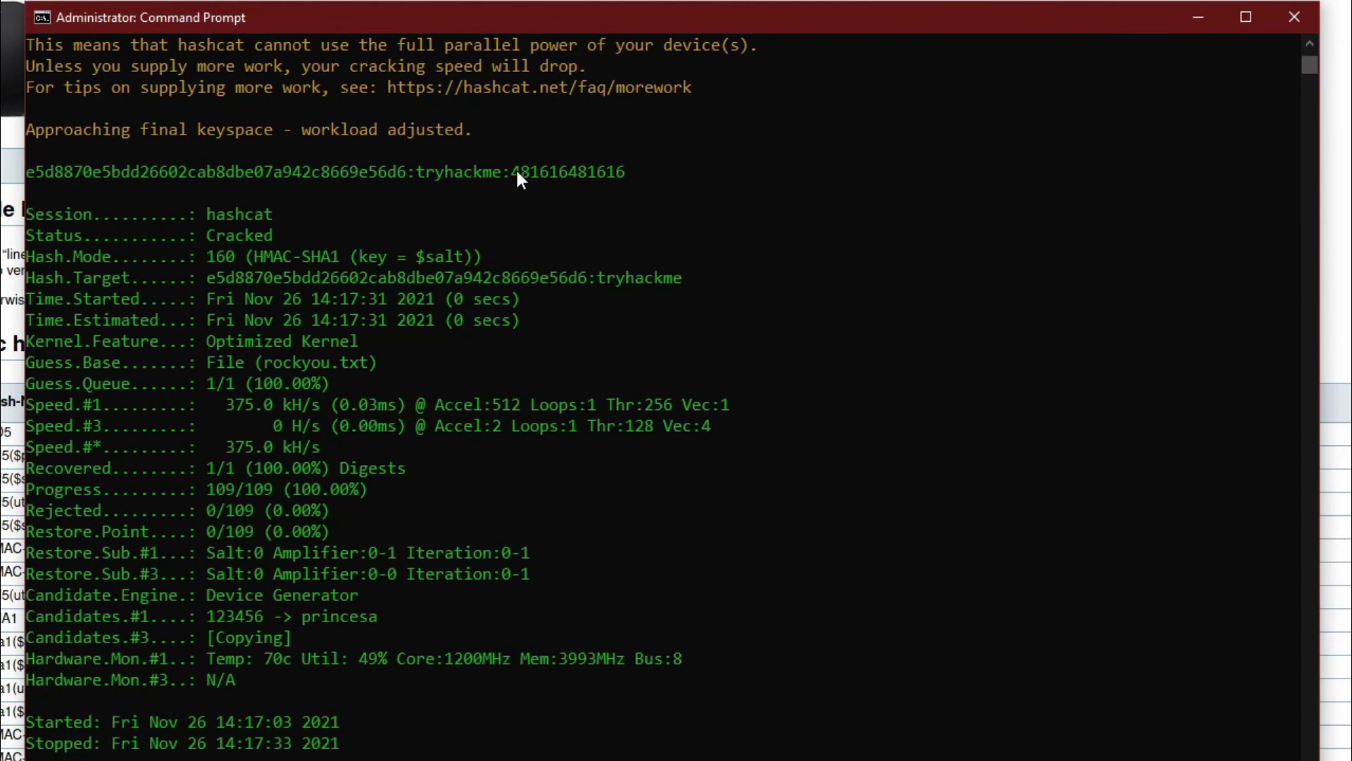
drag(516, 177, 621, 180)
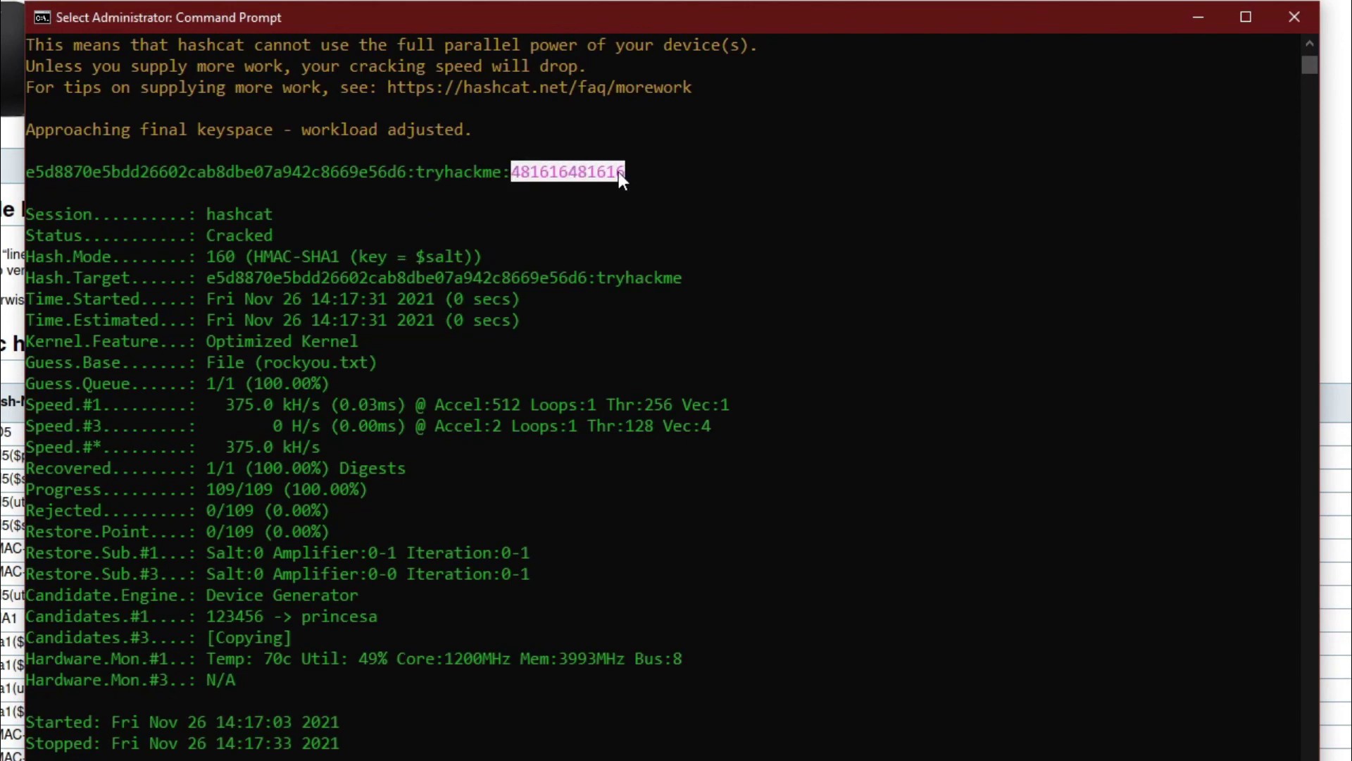
click(597, 296)
double_click(548, 170)
drag(515, 172, 621, 177)
key(ctrl+c)
key(ctrl+v)
key(Return)
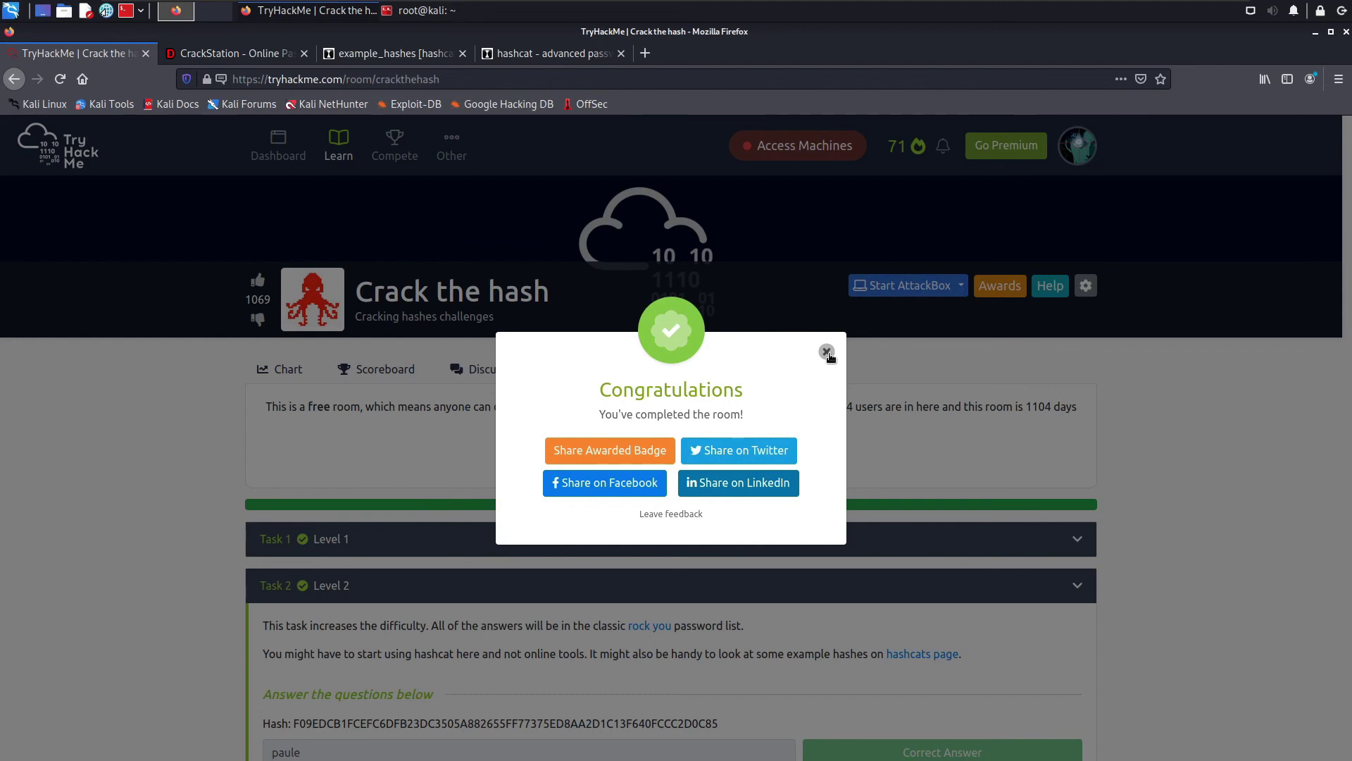
click(827, 352)
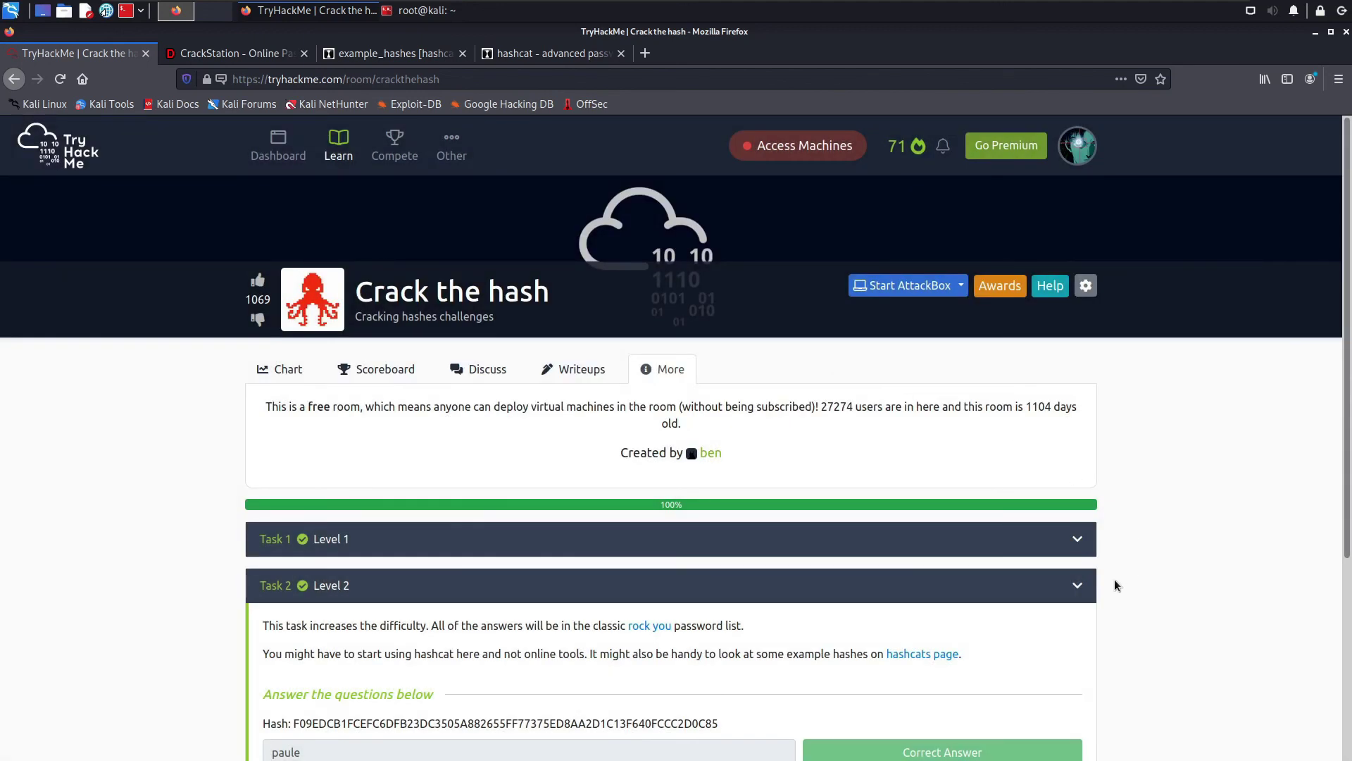
Hide the browser and close the Kali terminal window, leaving the bare desktop
click(1313, 36)
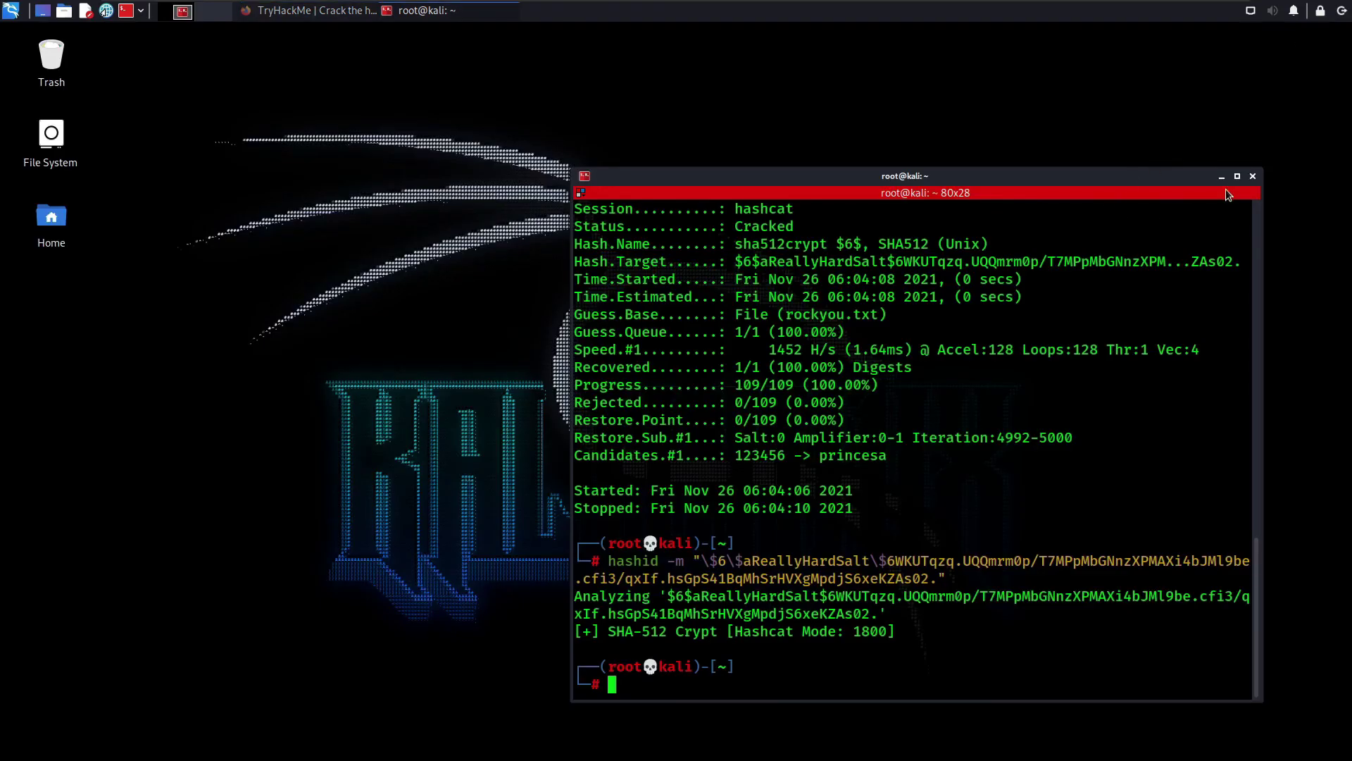
click(1253, 177)
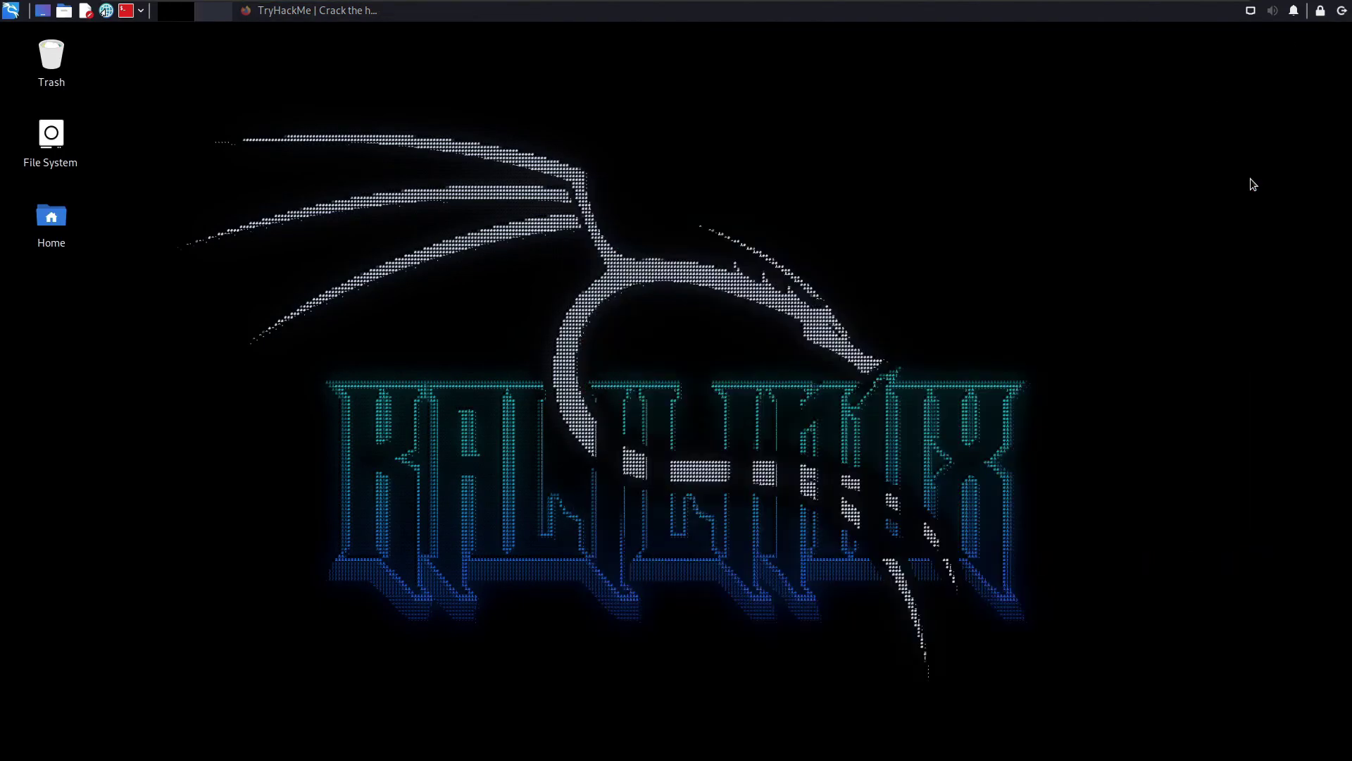